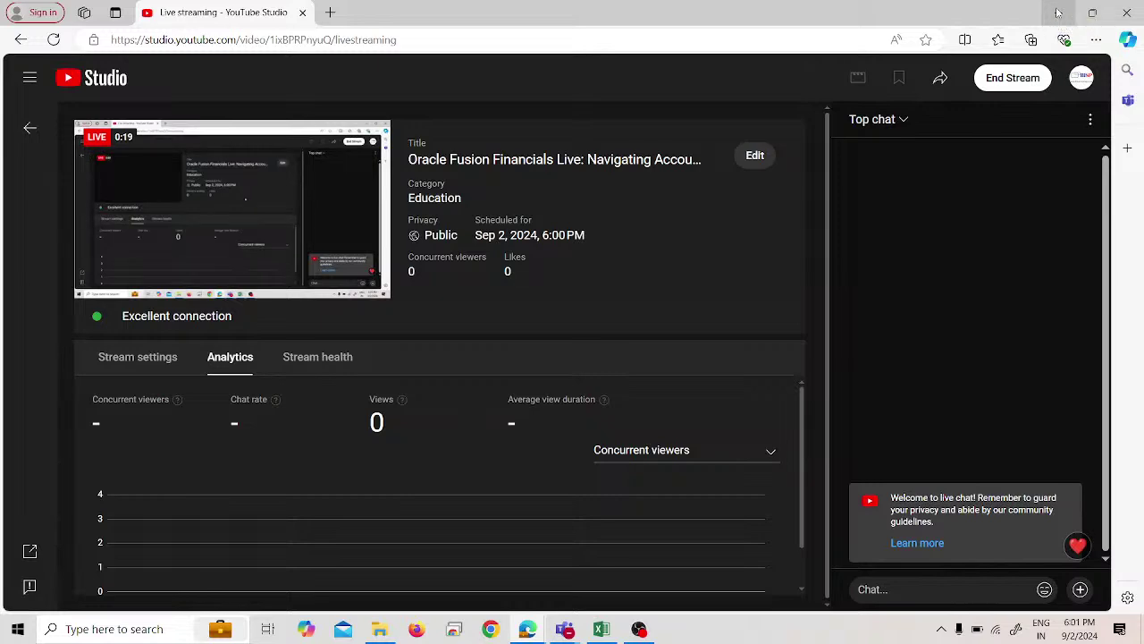
# Step: Minimize the YouTube Studio and Excel windows and switch to the Oracle Fusion Cloud Applications window
pyautogui.click(1057, 13)
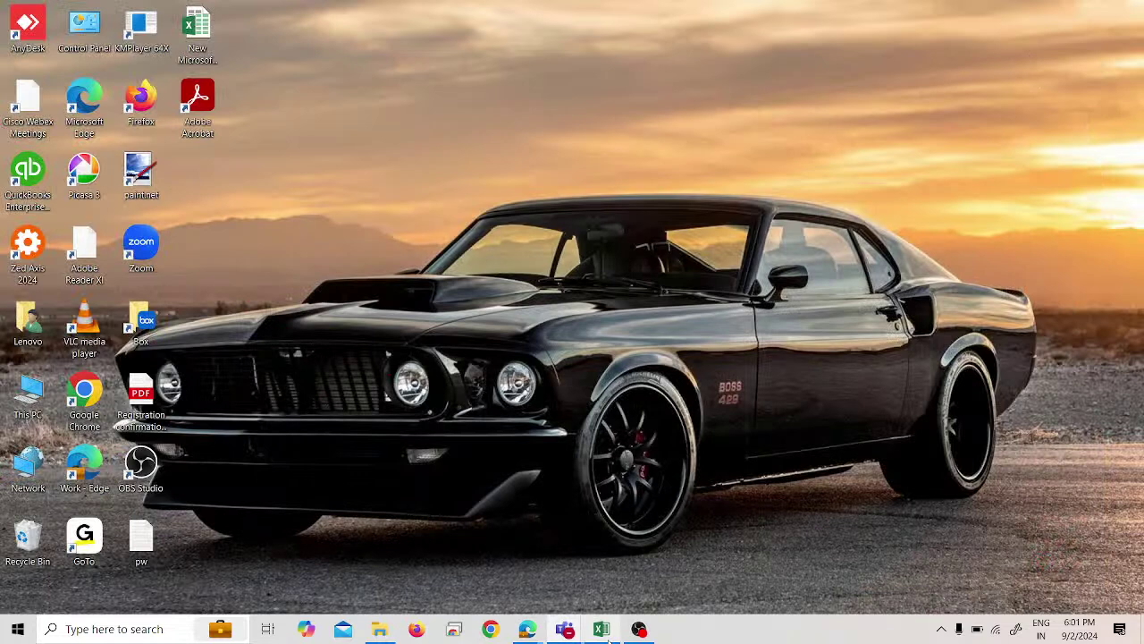
pyautogui.moveTo(602, 628)
pyautogui.click(613, 581)
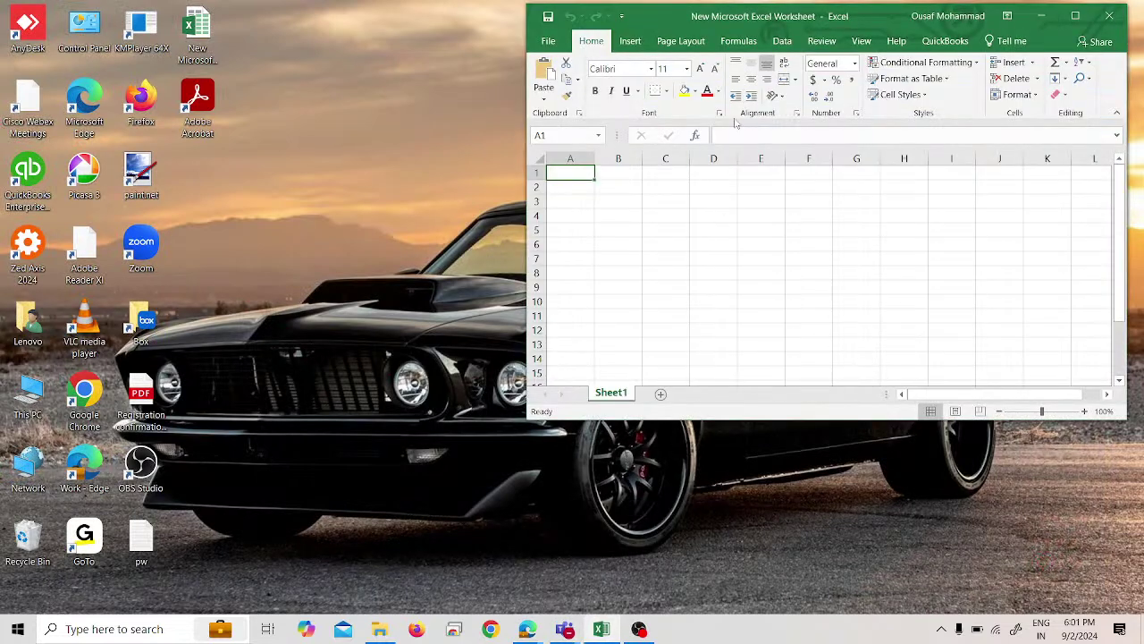
pyautogui.click(1041, 15)
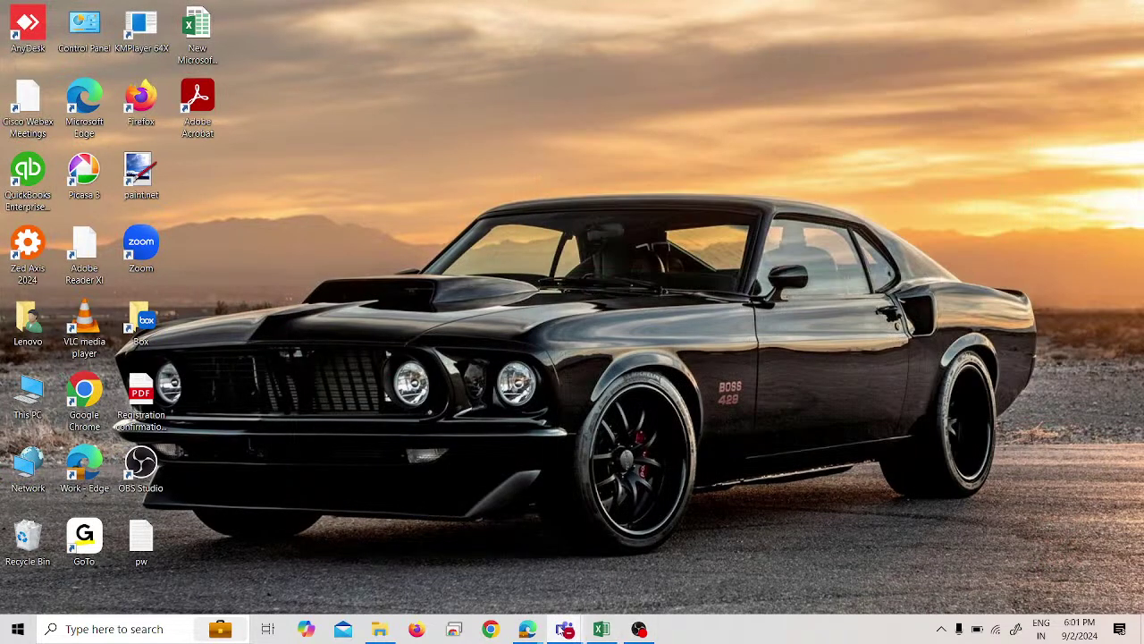
pyautogui.moveTo(527, 628)
pyautogui.click(472, 575)
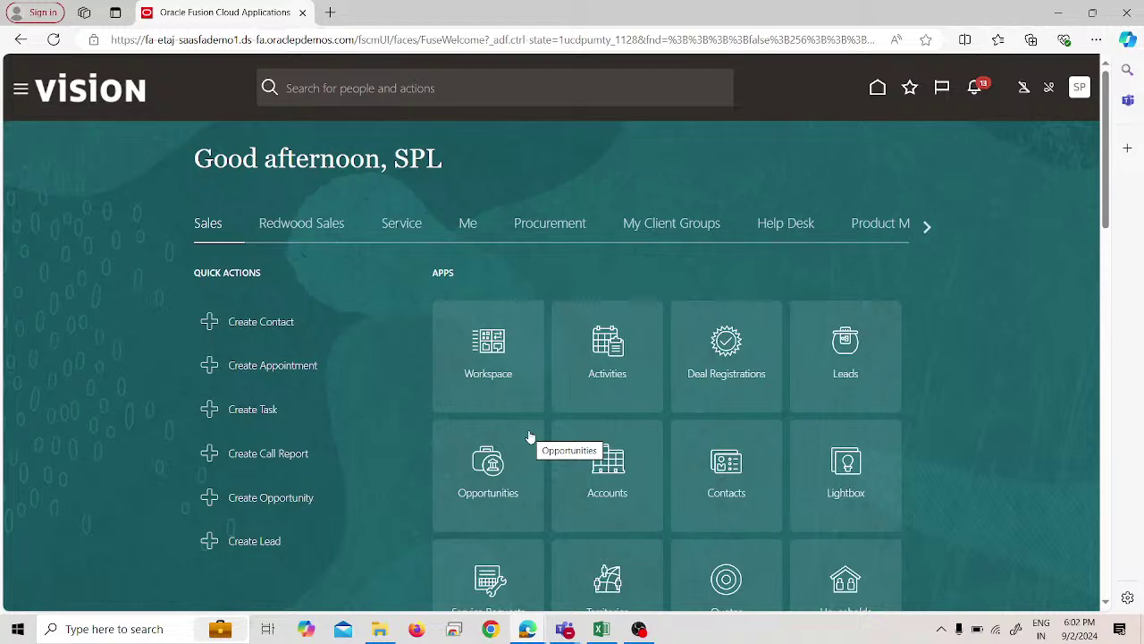
# Step: Switch to the maximized Excel worksheet and enter the heading "Receivables System Options Configuration" in cell A2
pyautogui.click(608, 633)
pyautogui.doubleClick(710, 27)
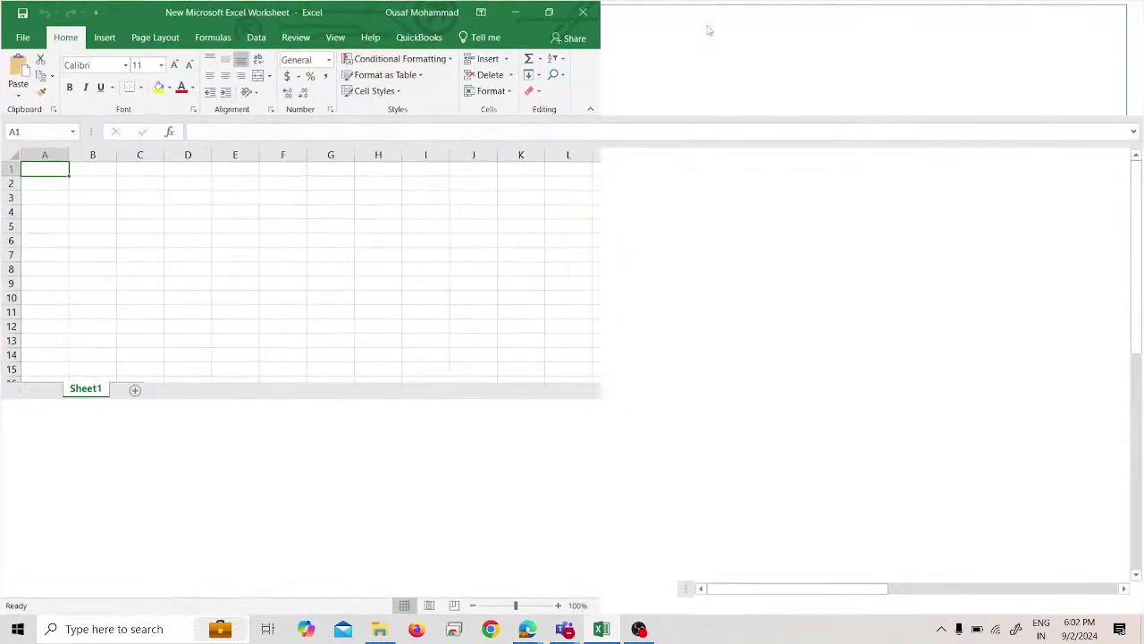
pyautogui.click(53, 184)
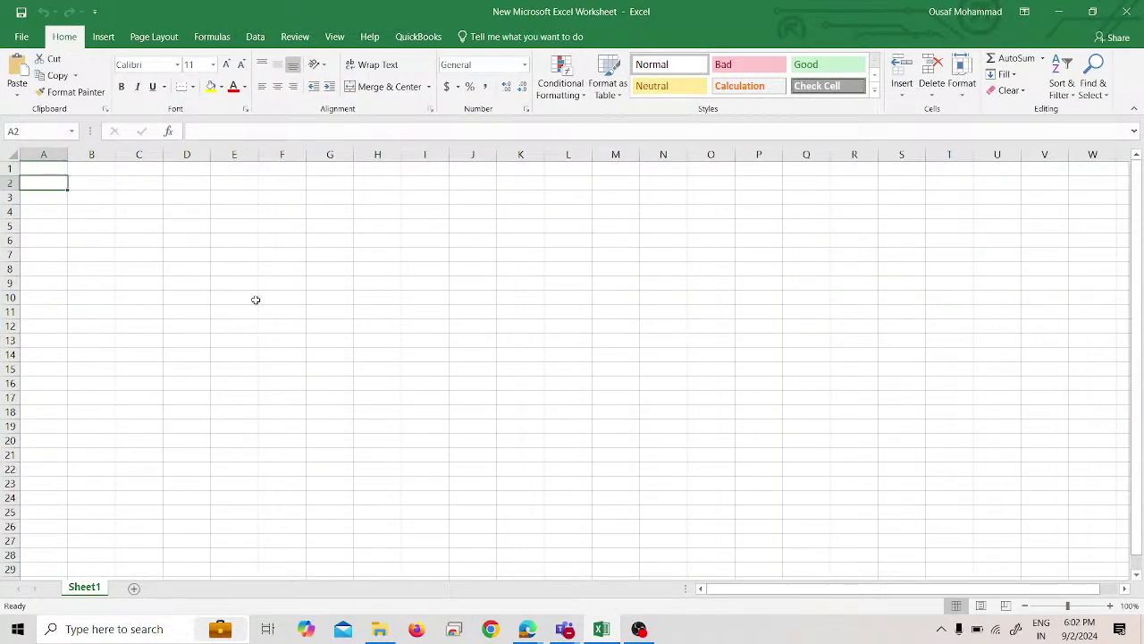
pyautogui.write('Receivables S')
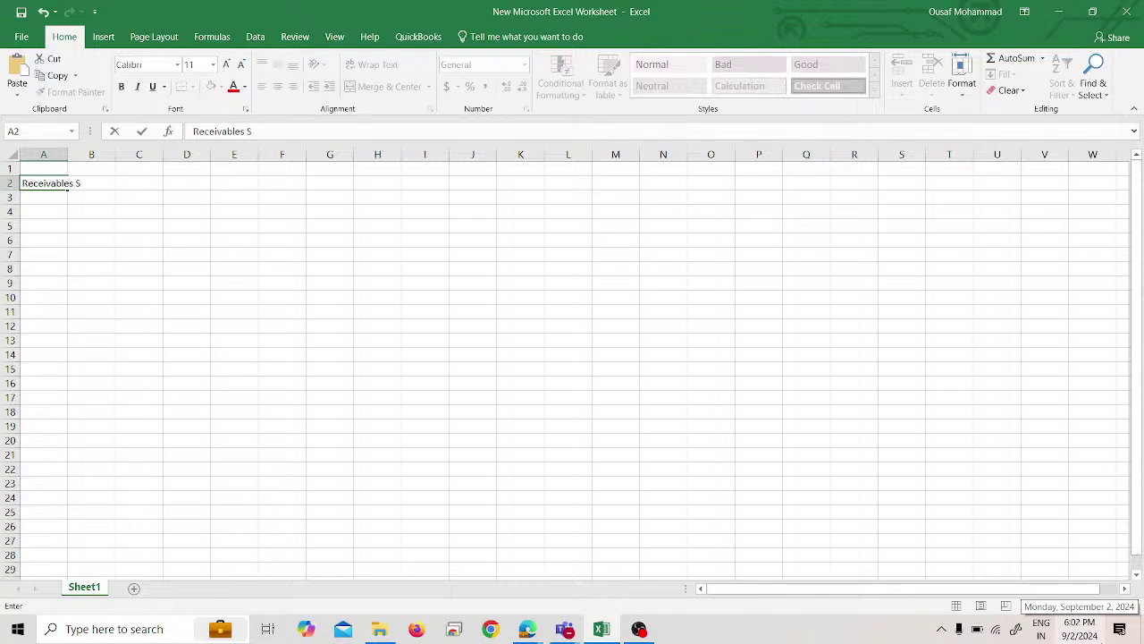
pyautogui.write('ystem Options')
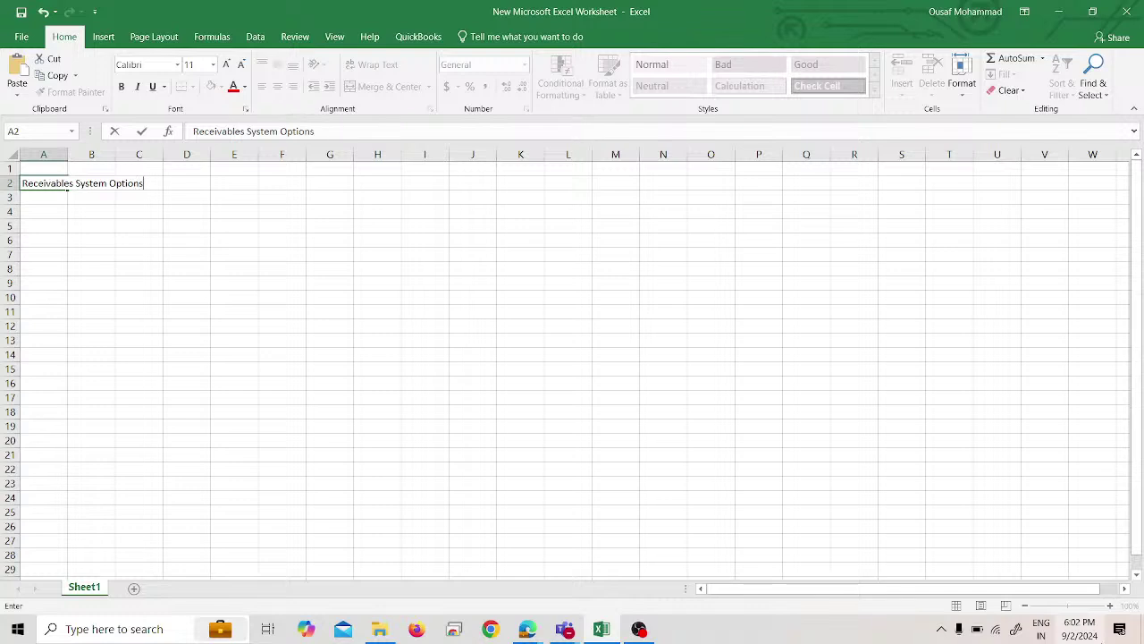
pyautogui.write(' C')
pyautogui.write('ol')
pyautogui.press('BackSpace')
pyautogui.press('BackSpace')
pyautogui.write('onfiguration')
pyautogui.press('Return')
# Step: Make the heading in cell A2 bold
pyautogui.press('Return')
pyautogui.press('Down')
pyautogui.press('Down')
pyautogui.press('Up')
pyautogui.press('Up')
pyautogui.press('Up')
pyautogui.press('Up')
pyautogui.hotkey('ctrl', 'b')
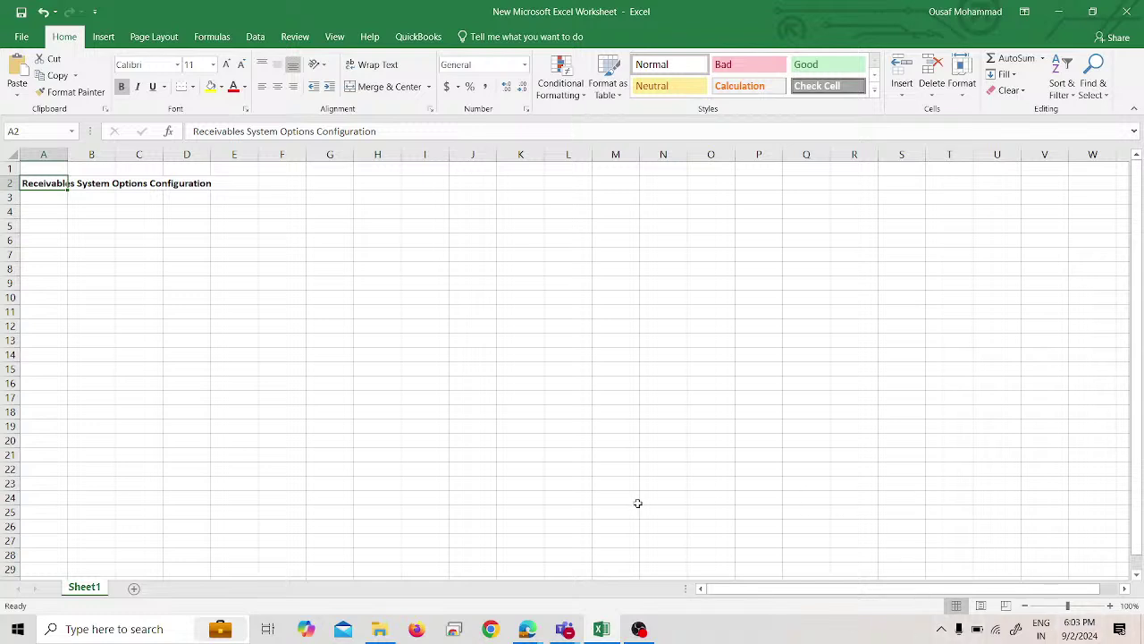
# Step: Switch to Oracle Fusion and open the SPL_IMPL implementation project from Setup and Maintenance
pyautogui.moveTo(527, 628)
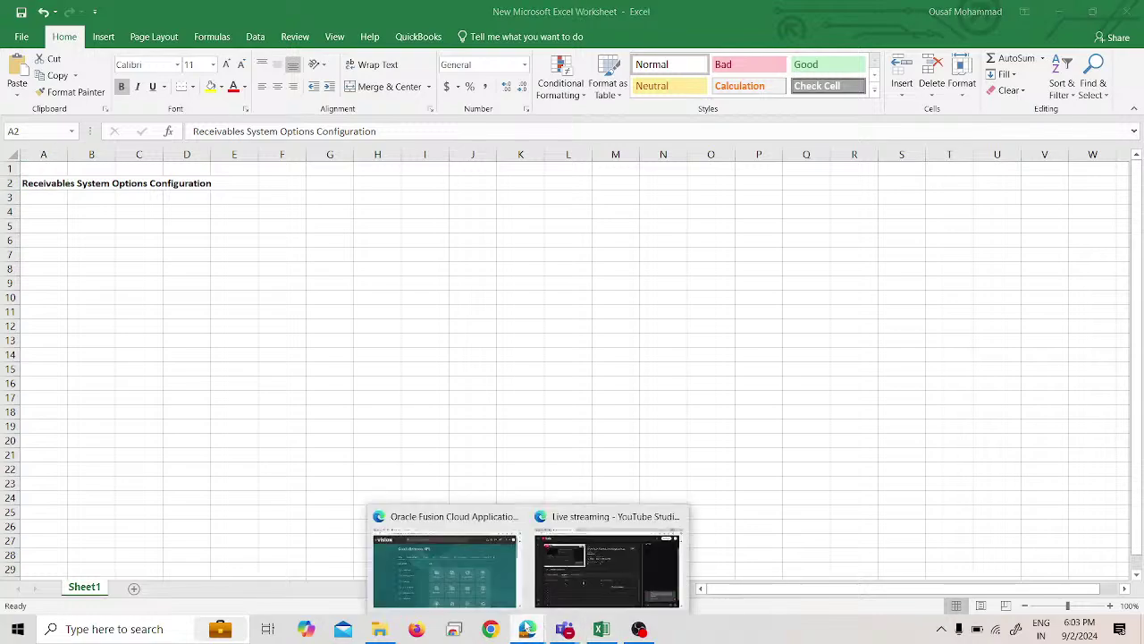
pyautogui.click(499, 581)
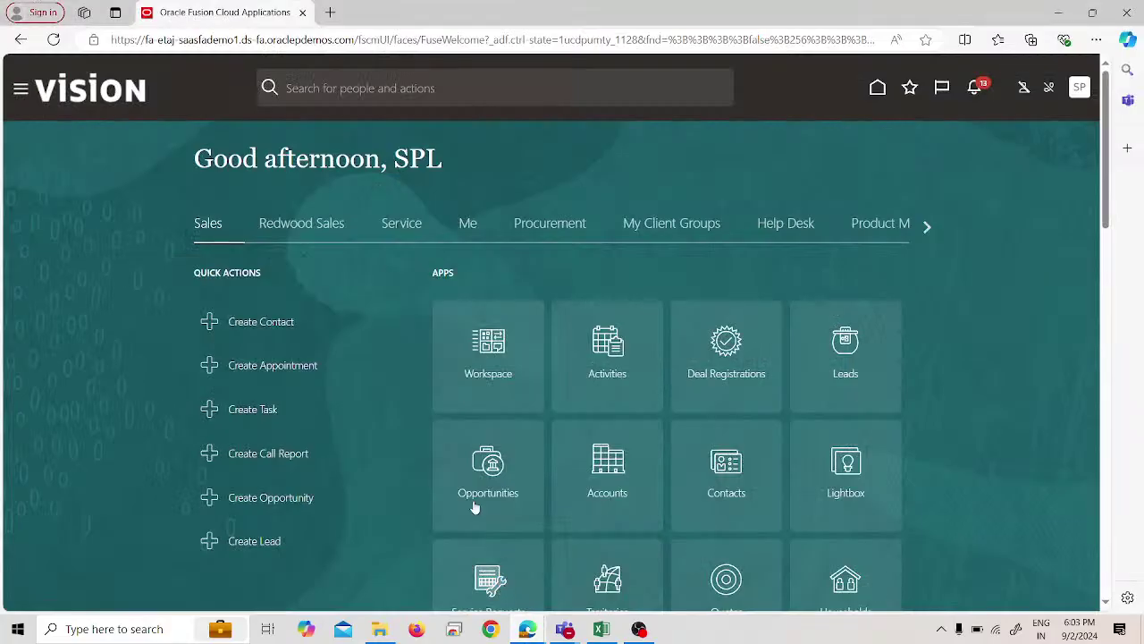
pyautogui.click(1079, 89)
pyautogui.click(857, 312)
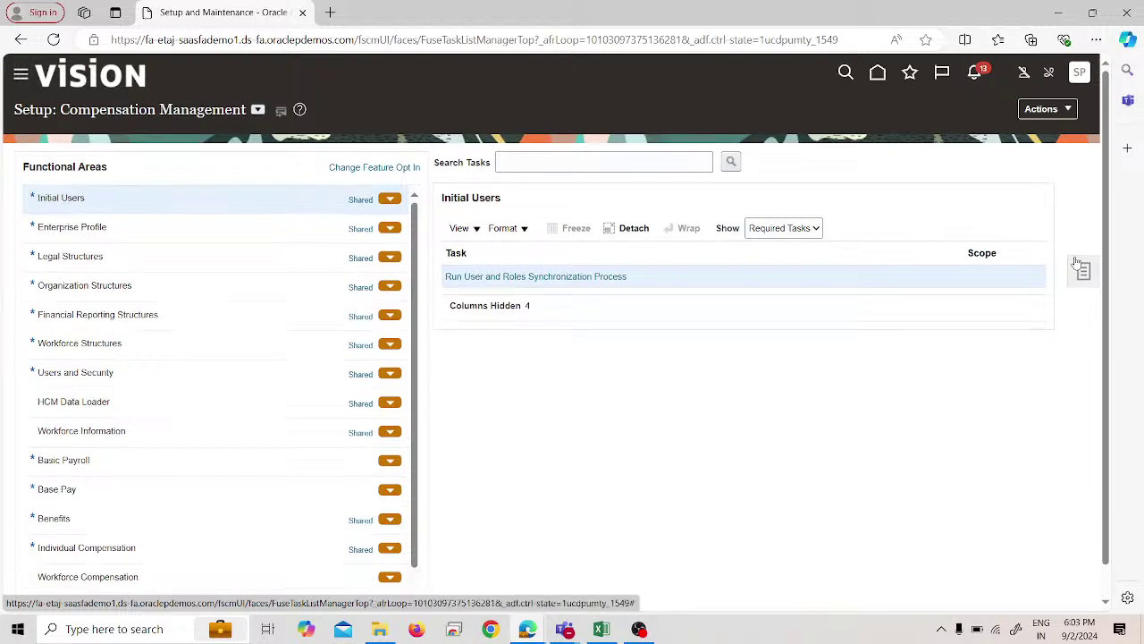
pyautogui.click(1080, 266)
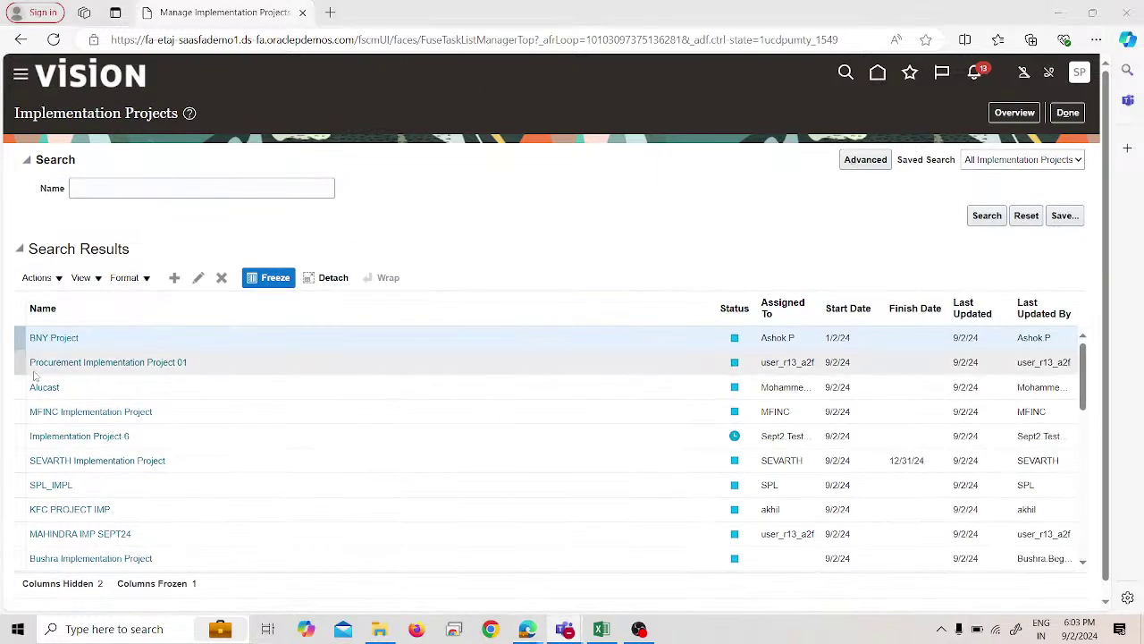
pyautogui.click(62, 485)
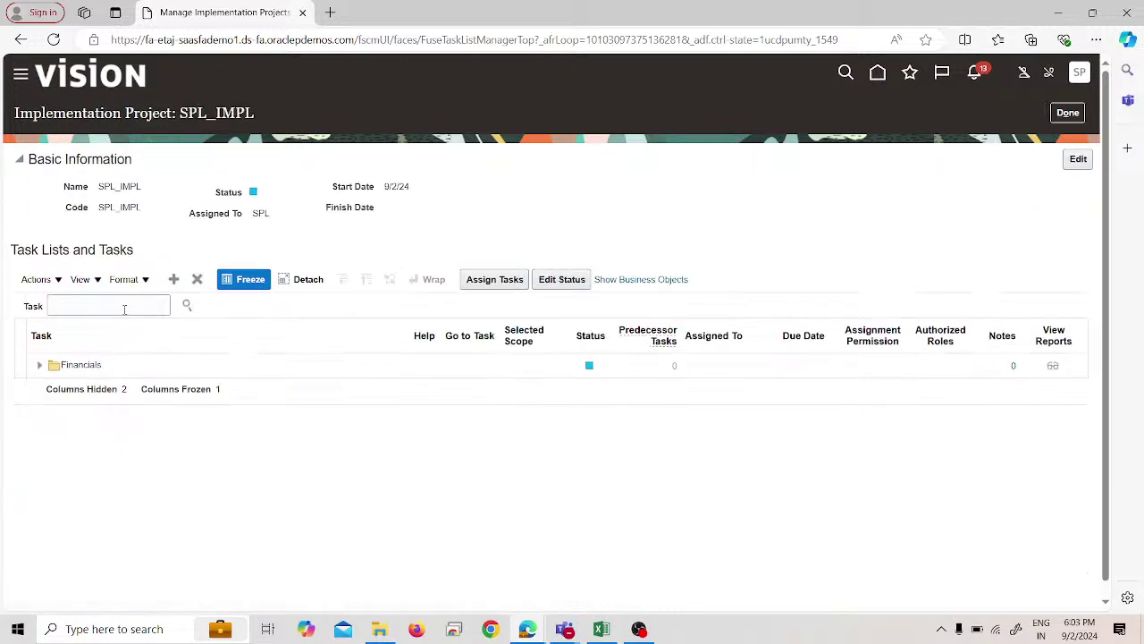
# Step: Search the SPL_IMPL project's tasks for "Receivable system option"
pyautogui.click(124, 310)
pyautogui.scroll(-1, 151, 406)
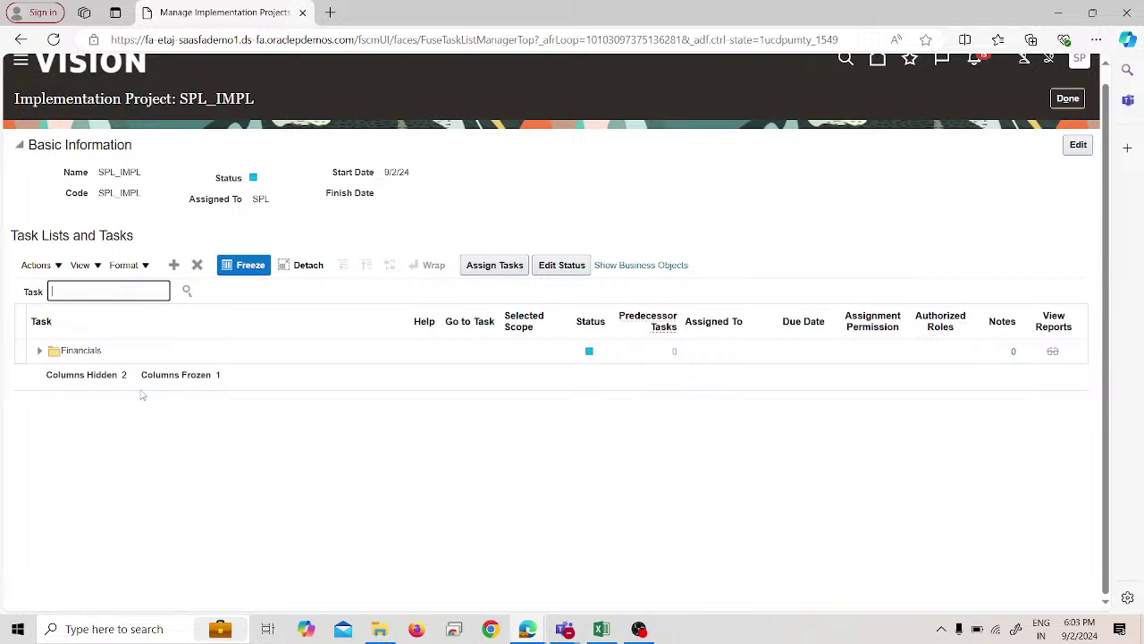
pyautogui.write('Receivable system option')
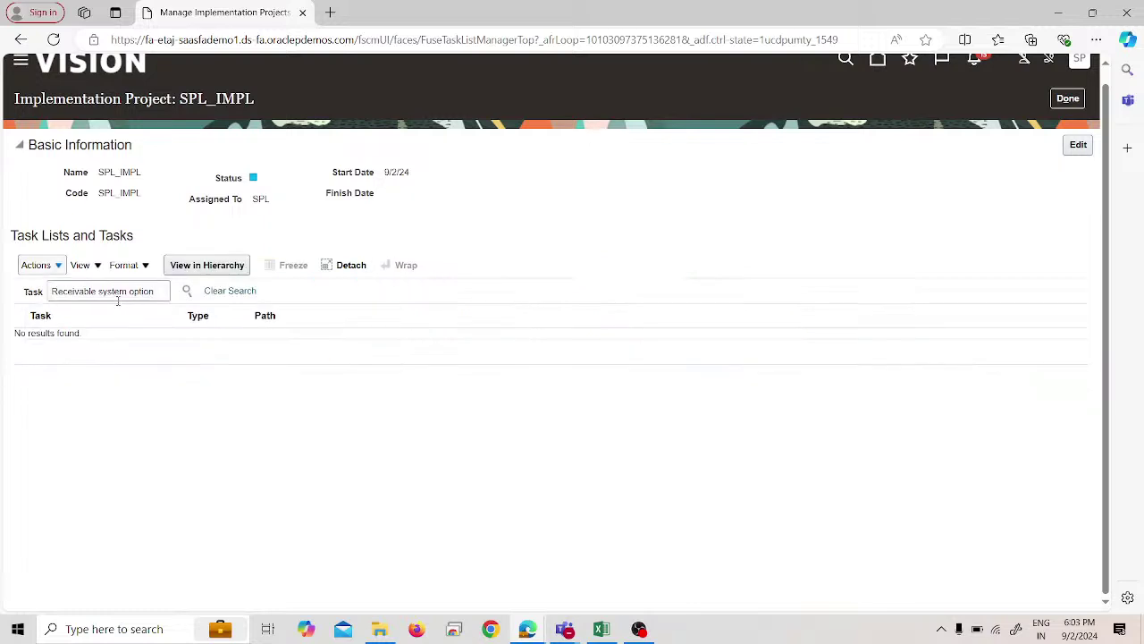
# Step: Replace the task search term with "Receivable System Options" and run the search again
pyautogui.click(156, 291)
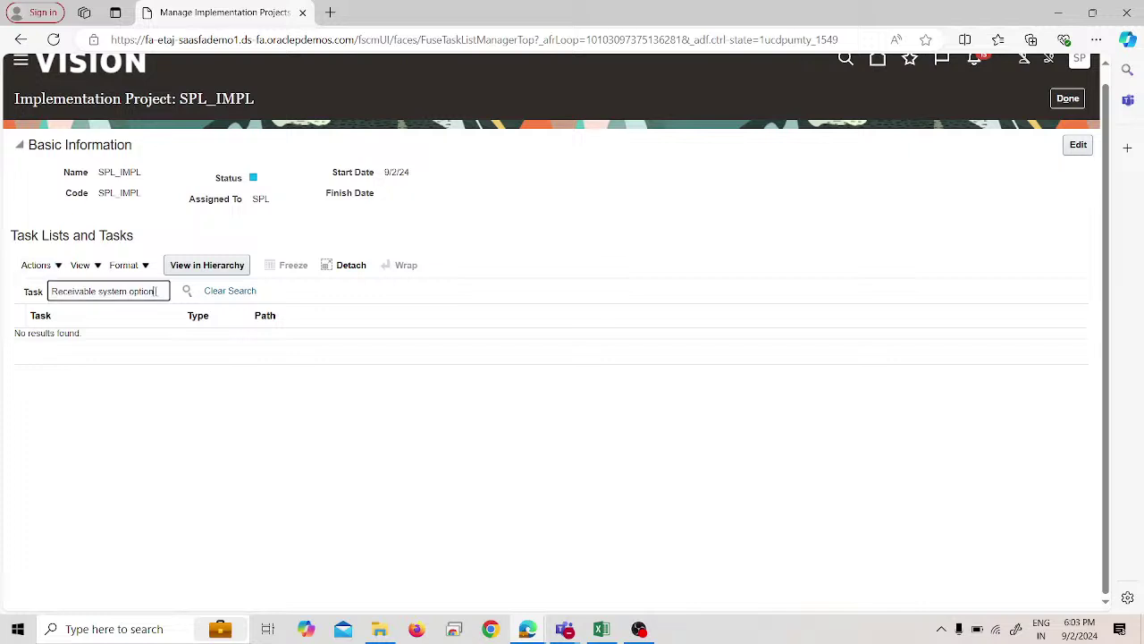
pyautogui.write('s')
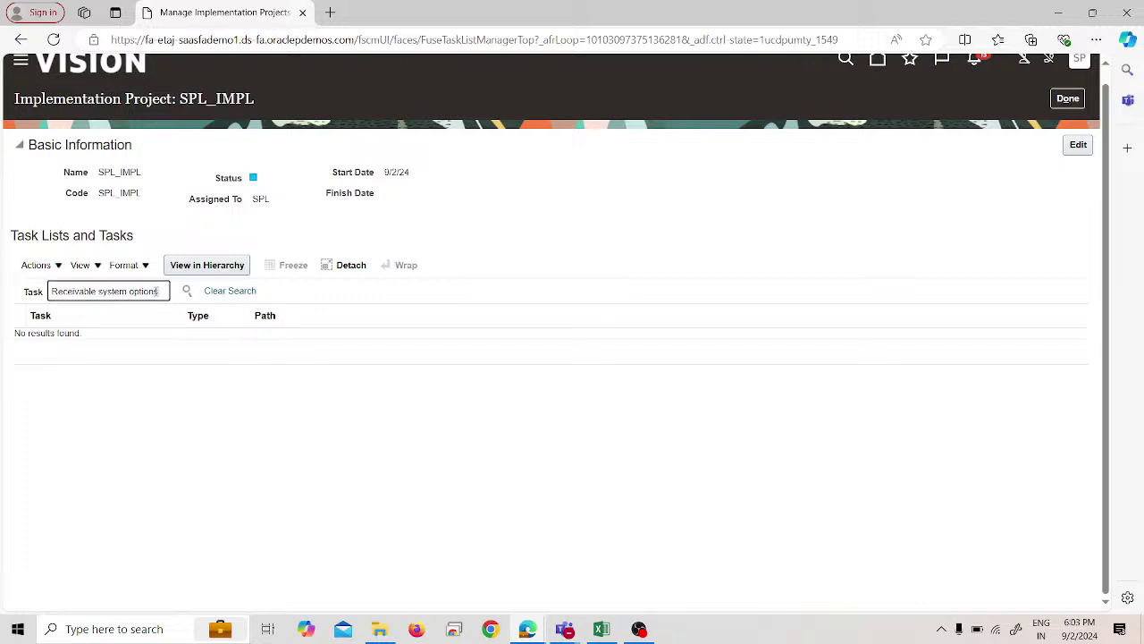
pyautogui.doubleClick(168, 292)
pyautogui.press('BackSpace')
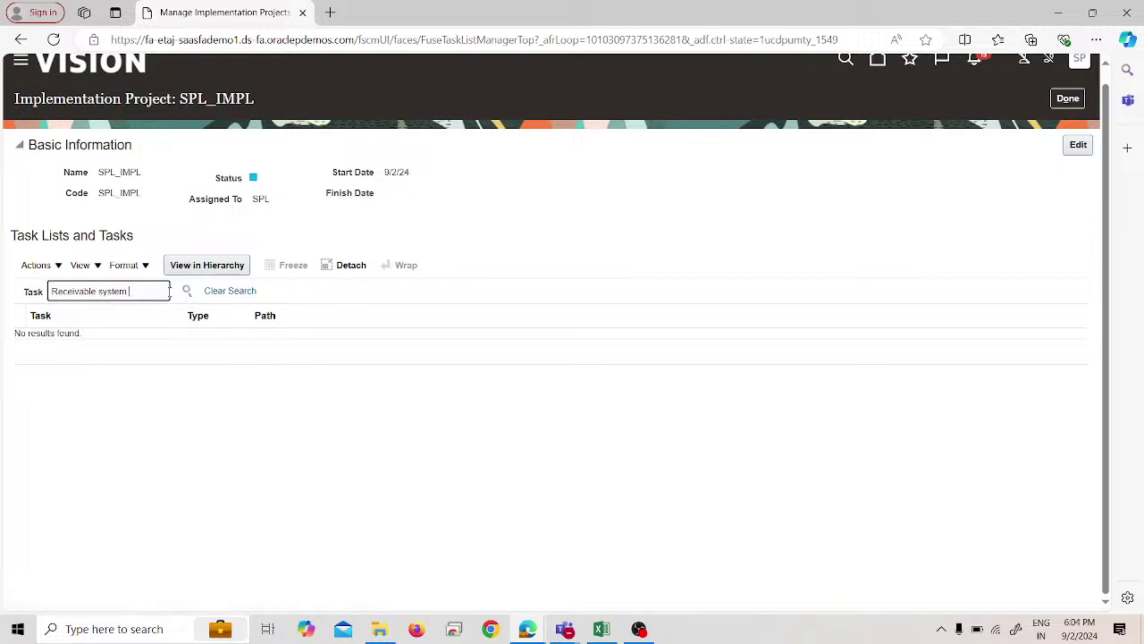
pyautogui.tripleClick(144, 295)
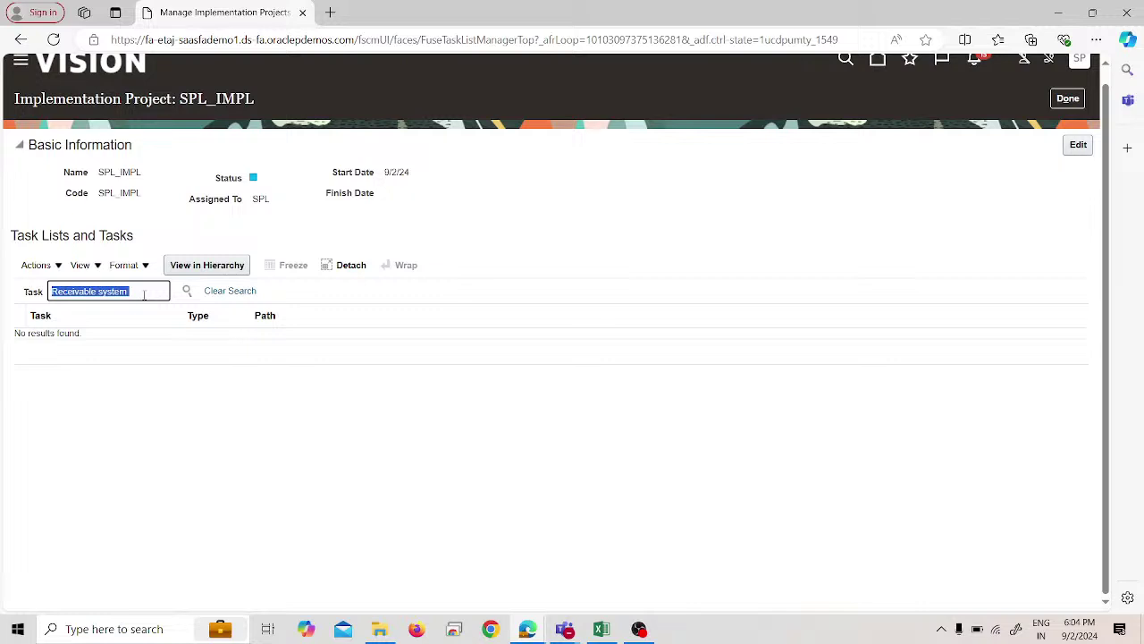
pyautogui.press('BackSpace')
pyautogui.write('Rece')
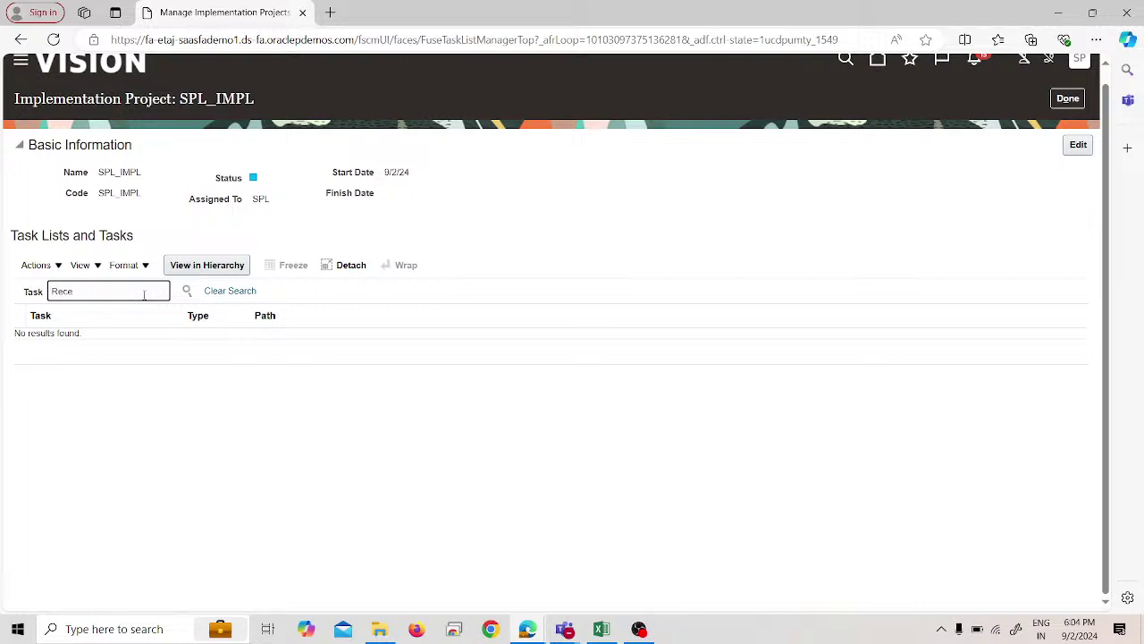
pyautogui.write('ivable System Options')
pyautogui.click(184, 288)
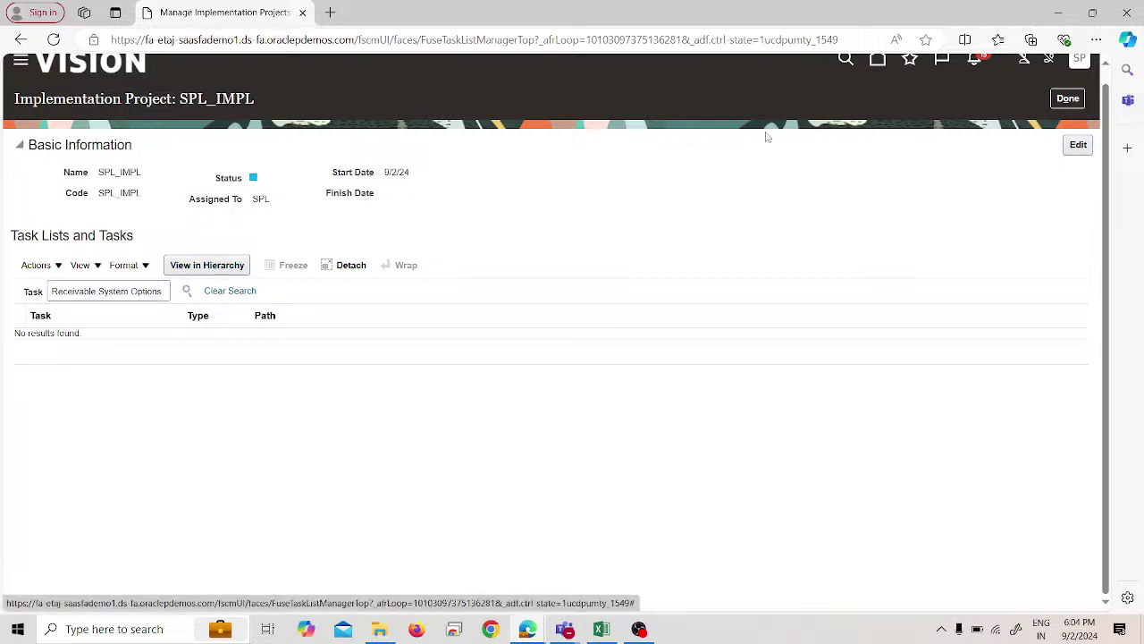
# Step: Close and reopen the SPL_IMPL project, and search its tasks for "receivables"
pyautogui.click(1069, 100)
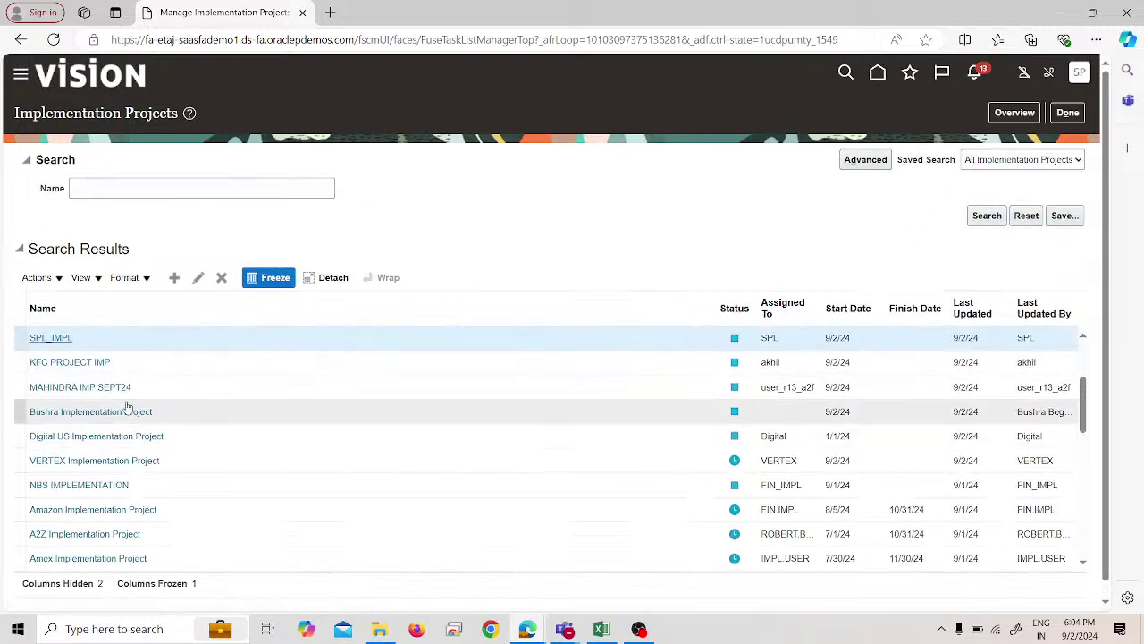
pyautogui.click(50, 338)
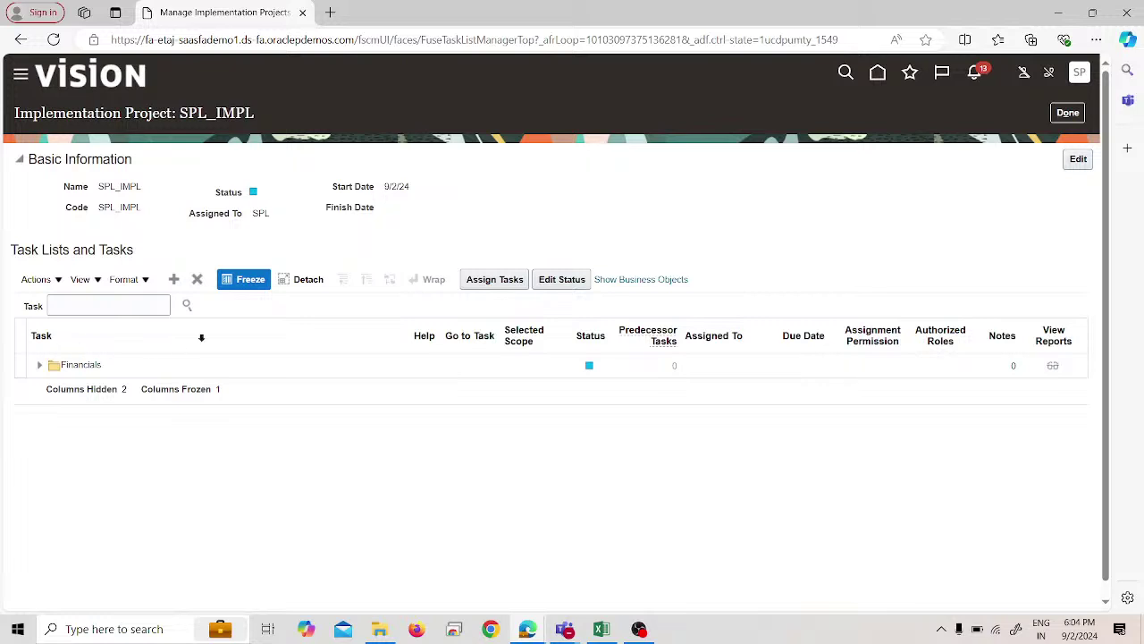
pyautogui.click(129, 309)
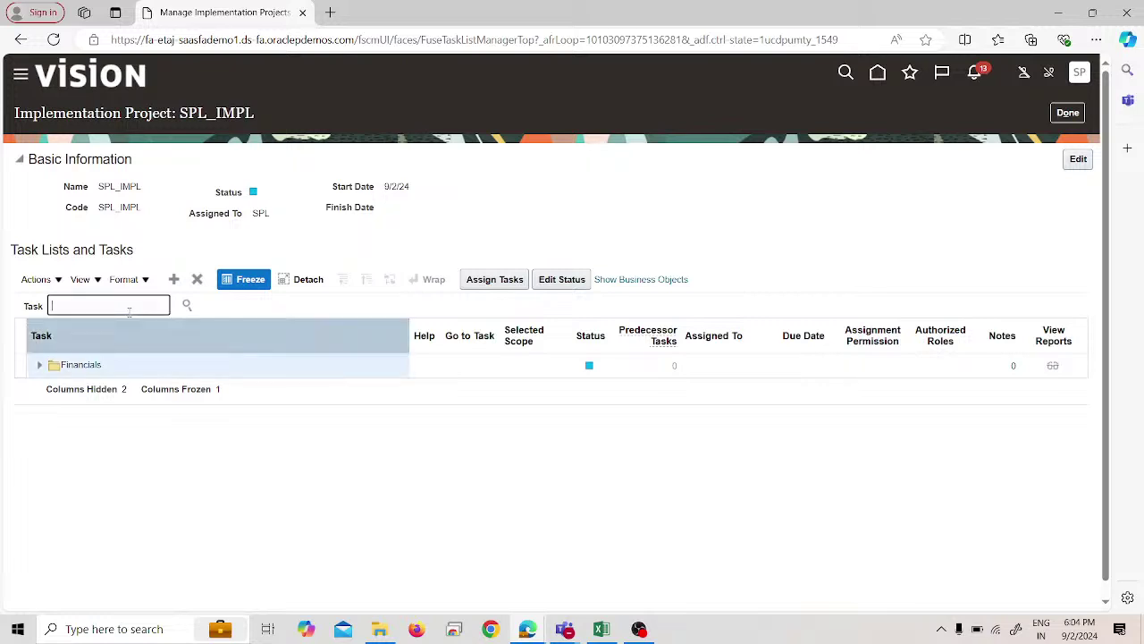
pyautogui.write('receivables')
pyautogui.press('Return')
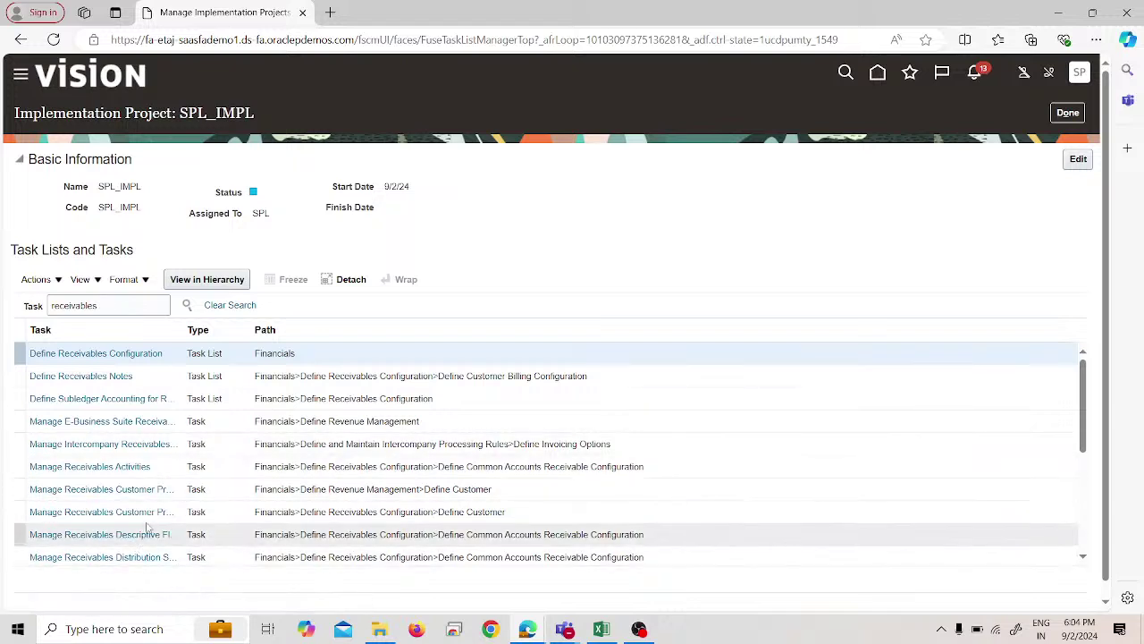
# Step: Open the Manage Receivables System Options search result and locate the task under Define Receivables Configuration
pyautogui.scroll(-3, 147, 494)
pyautogui.scroll(-2, 148, 495)
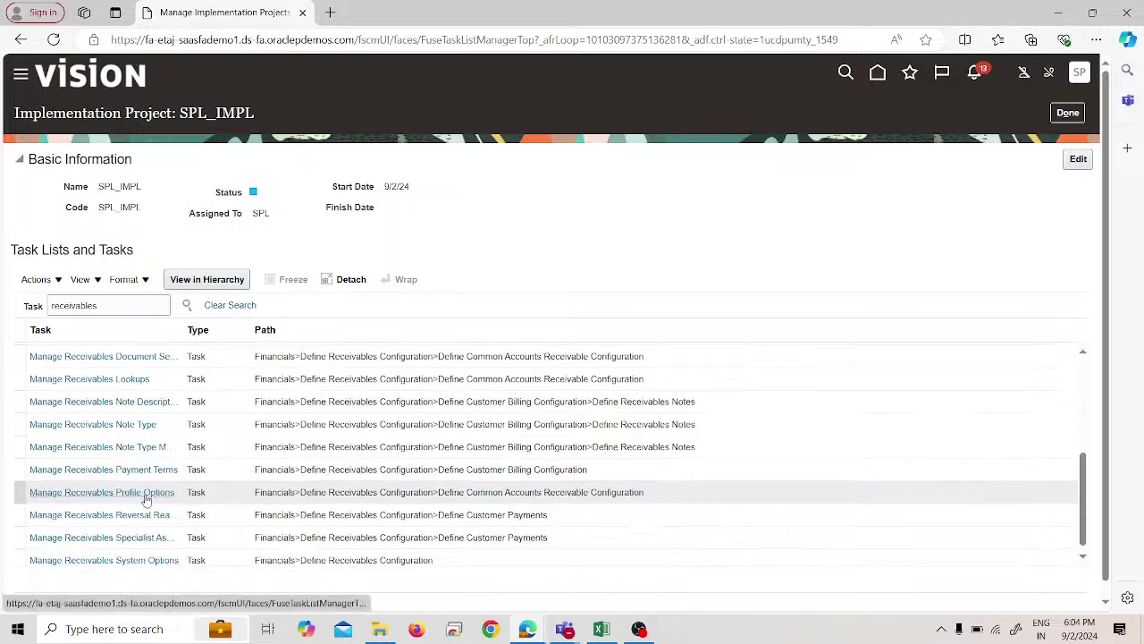
pyautogui.scroll(-1, 152, 519)
pyautogui.click(152, 541)
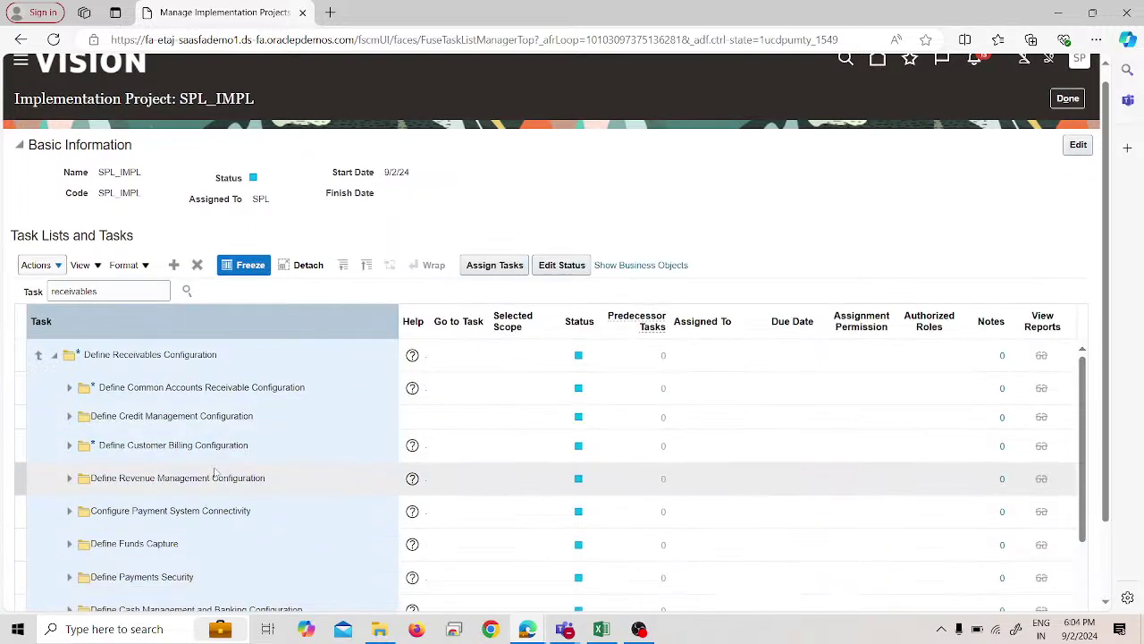
pyautogui.scroll(-1, 246, 456)
pyautogui.scroll(1, 245, 460)
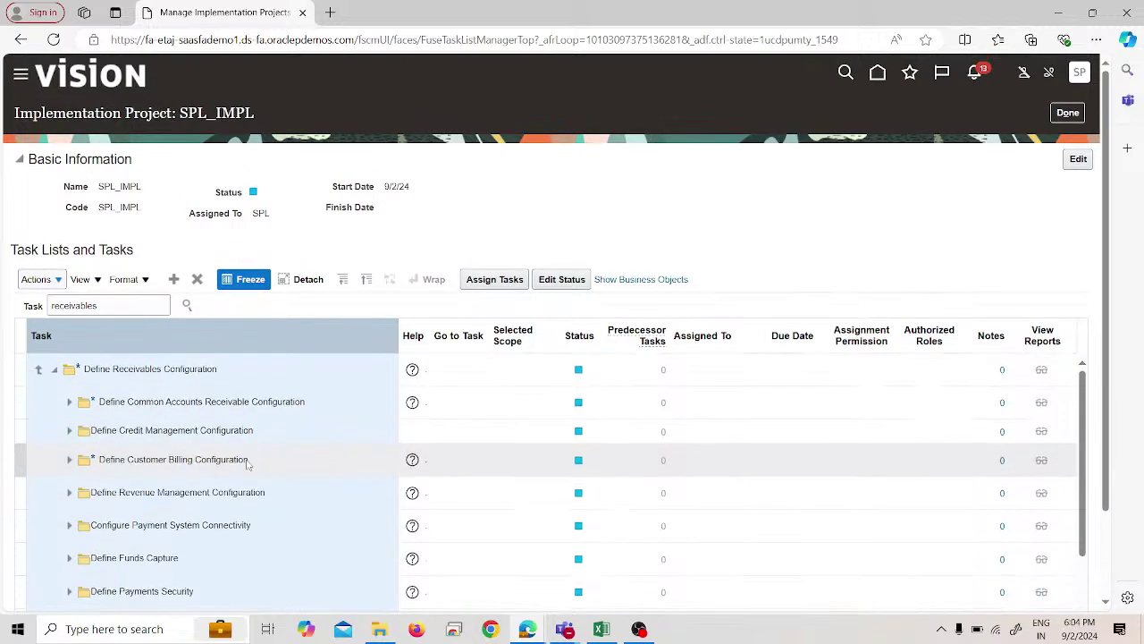
pyautogui.scroll(-1, 7, 393)
pyautogui.scroll(-3, 148, 432)
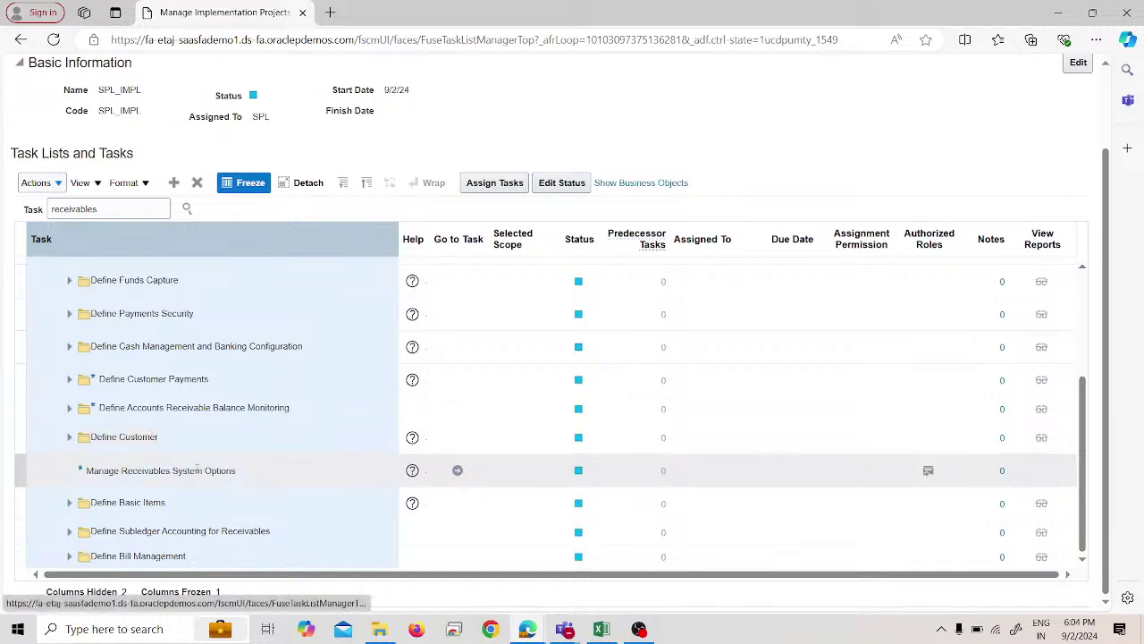
# Step: Search the project tasks for "Receivables System Option" and go to the Manage Receivables System Options task
pyautogui.scroll(4, 183, 469)
pyautogui.doubleClick(141, 303)
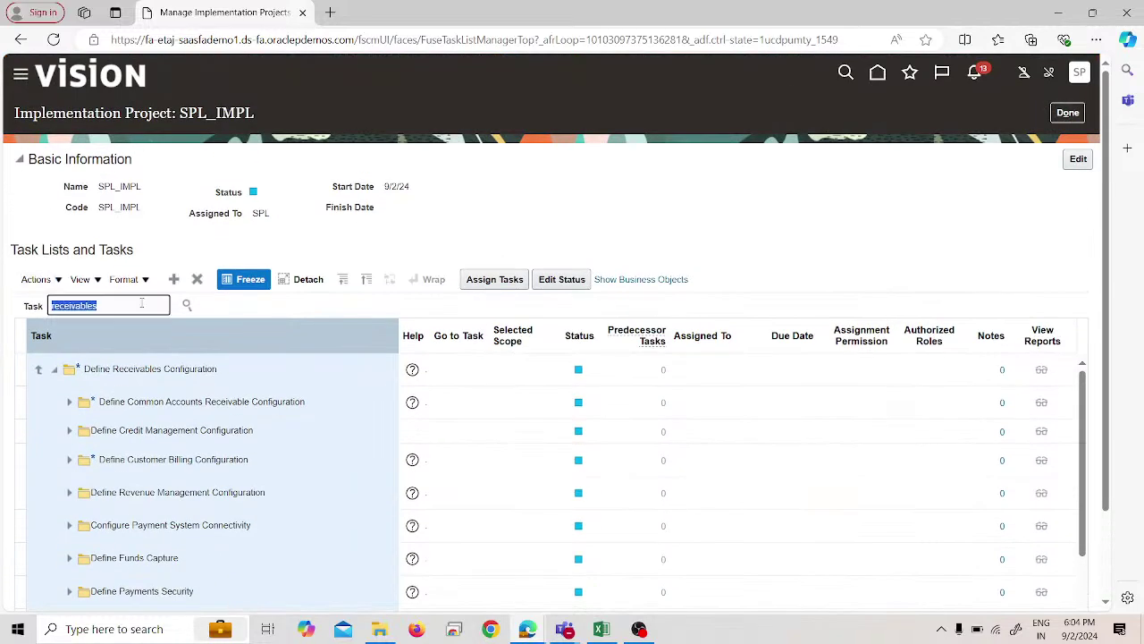
pyautogui.write('Receivables System Option')
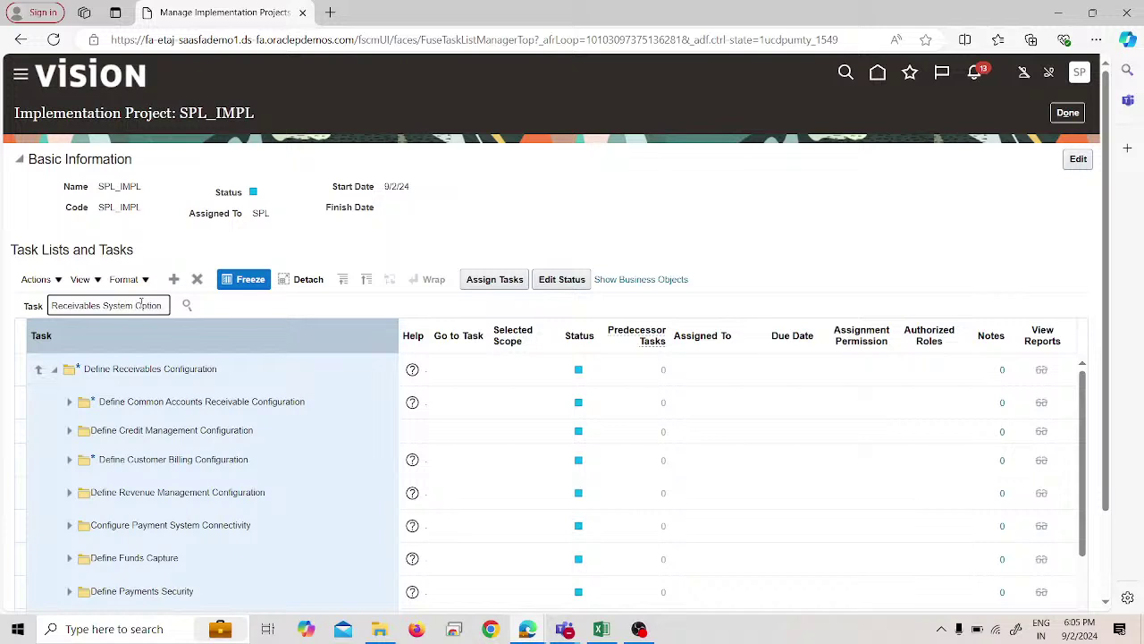
pyautogui.press('Return')
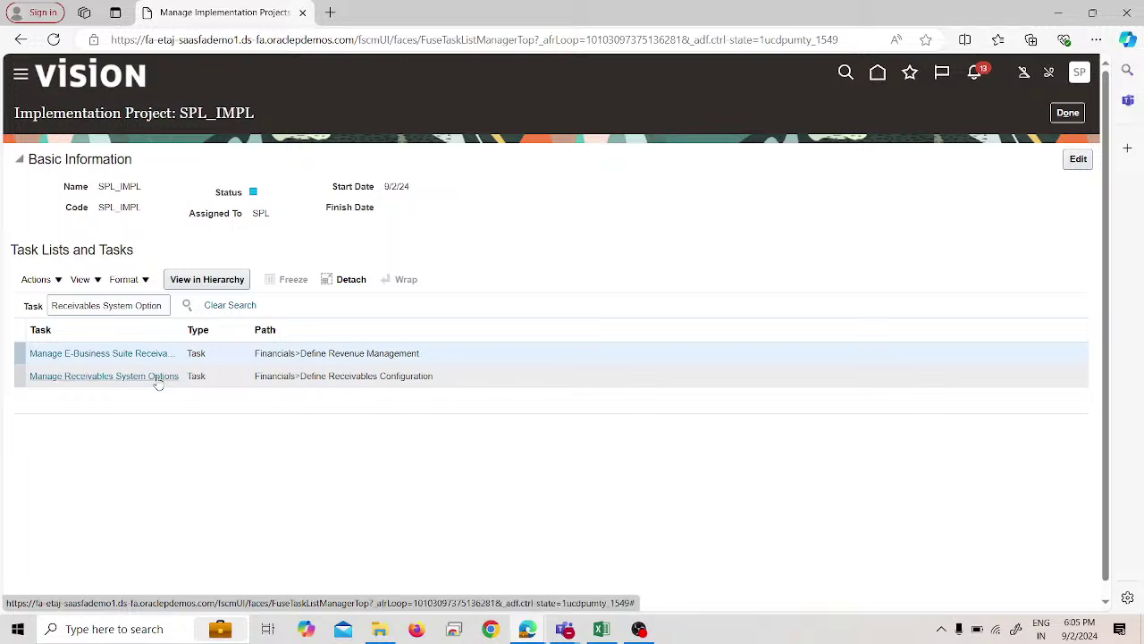
pyautogui.click(156, 376)
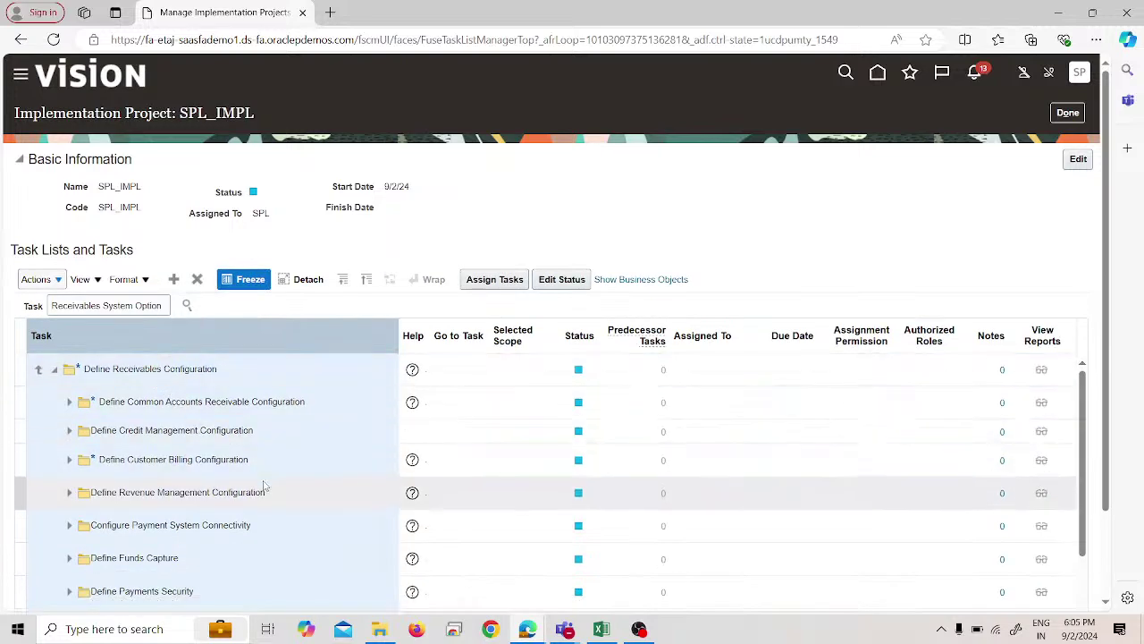
pyautogui.click(456, 500)
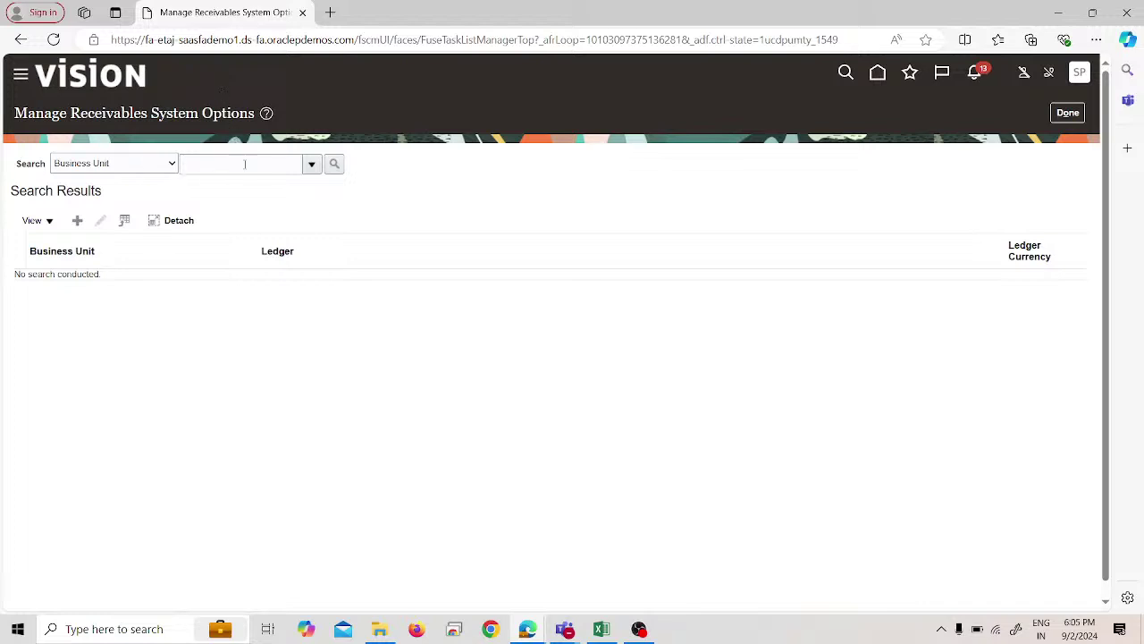
# Step: Start a new system options record, enter "Spl" as the business unit and look for it in the available business units
pyautogui.click(79, 224)
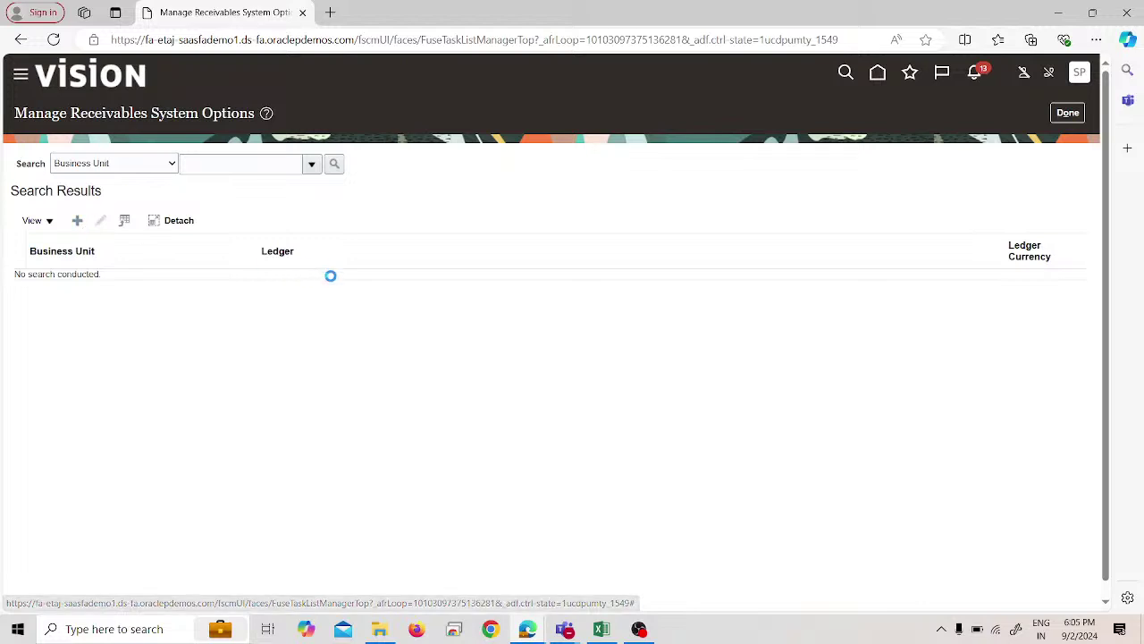
pyautogui.click(266, 168)
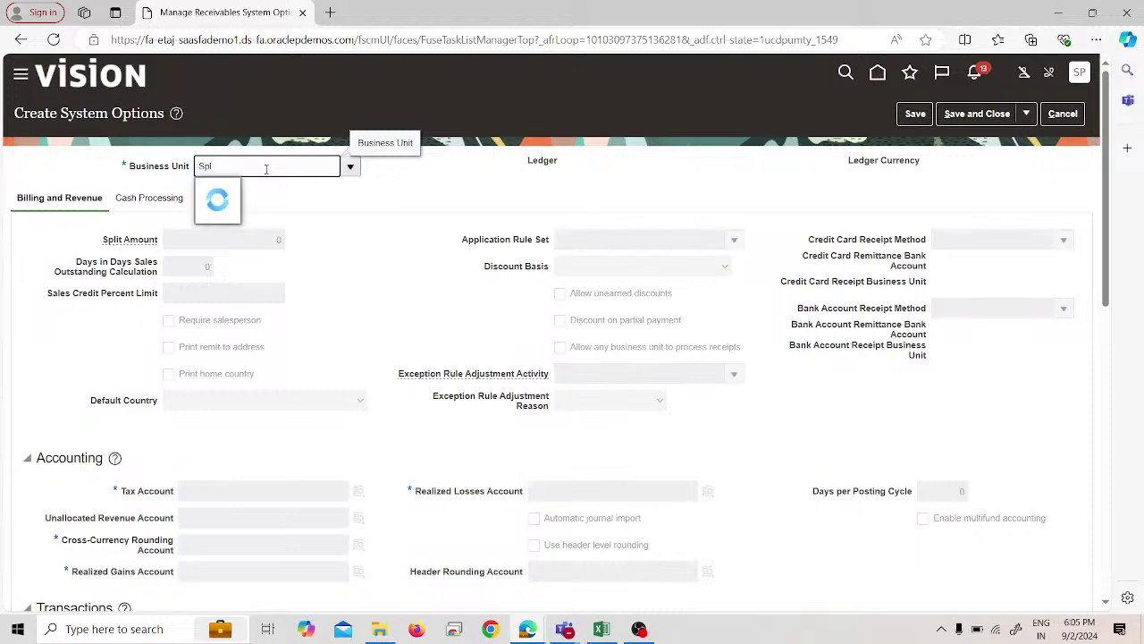
pyautogui.press('Tab')
pyautogui.click(348, 168)
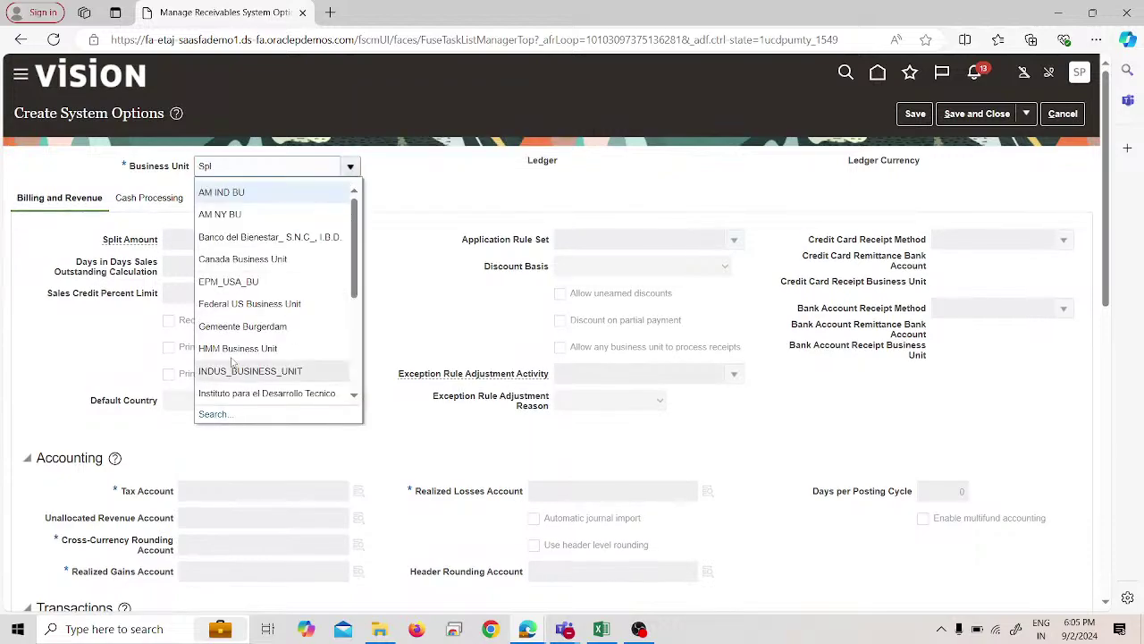
pyautogui.scroll(-3, 239, 375)
pyautogui.scroll(-3, 238, 383)
pyautogui.scroll(2, 239, 276)
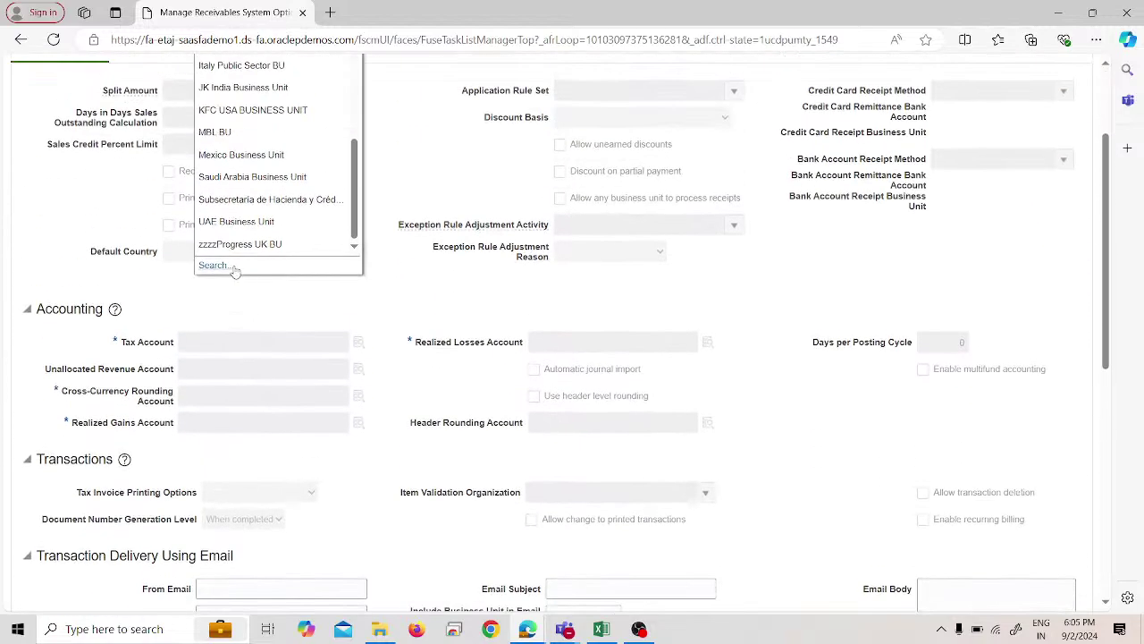
pyautogui.click(213, 265)
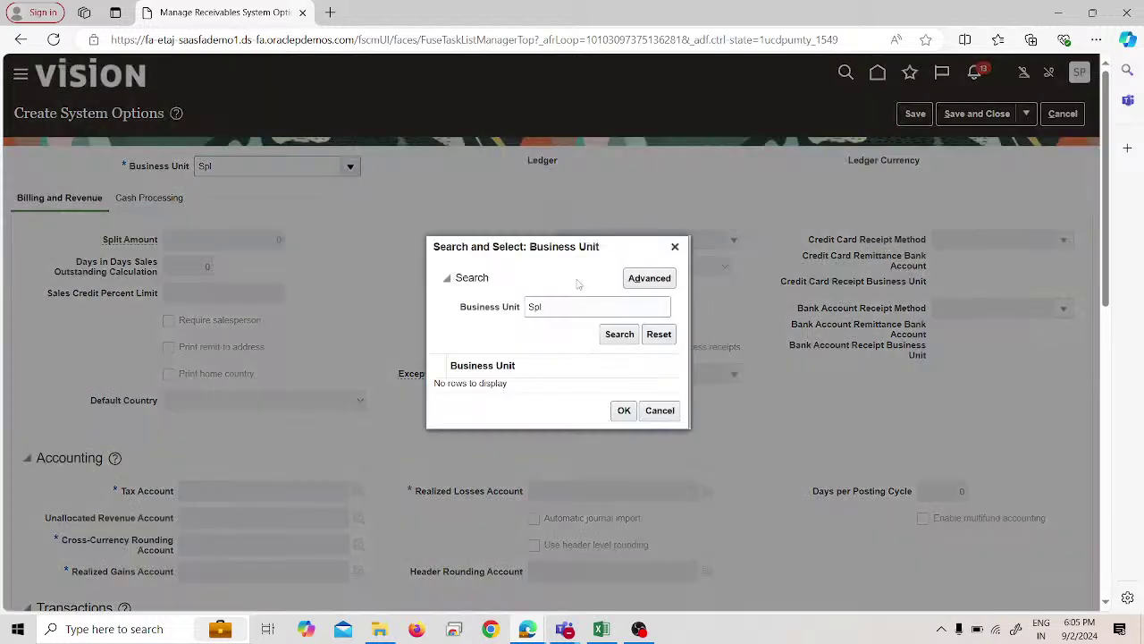
# Step: Search the new record's available business units for names containing "Spl"
pyautogui.click(621, 333)
pyautogui.click(638, 279)
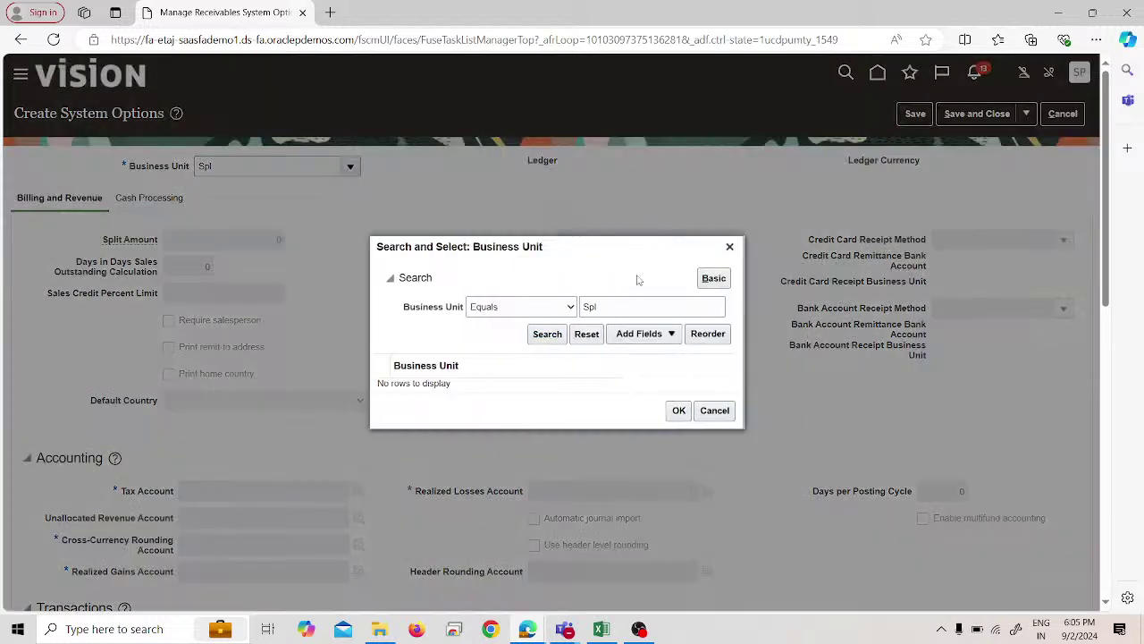
pyautogui.click(561, 307)
pyautogui.click(511, 492)
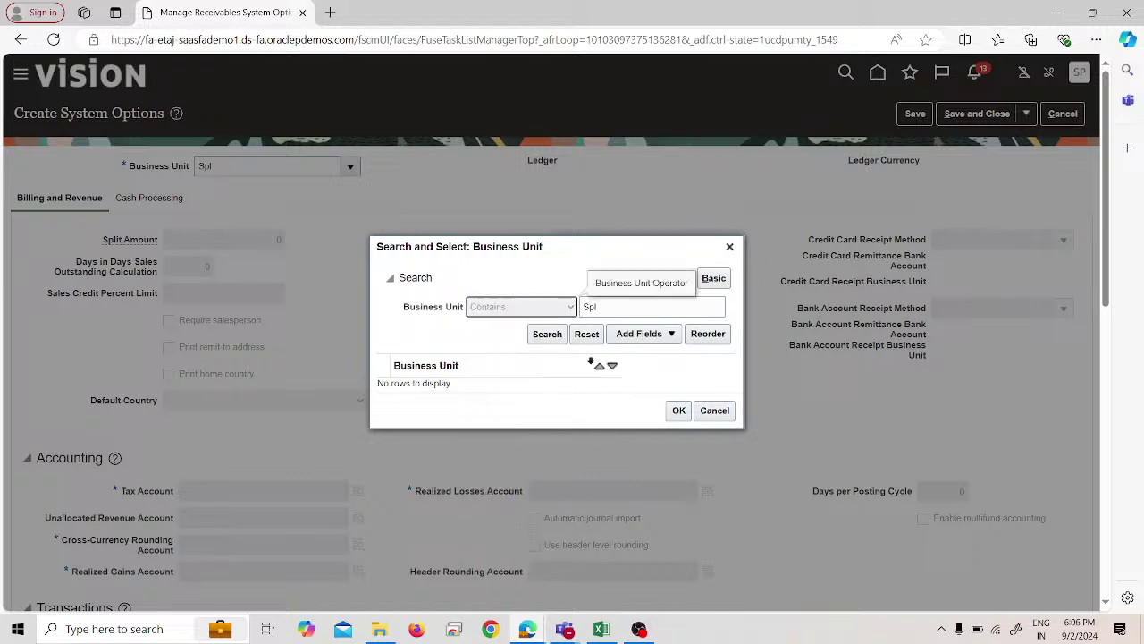
pyautogui.click(552, 341)
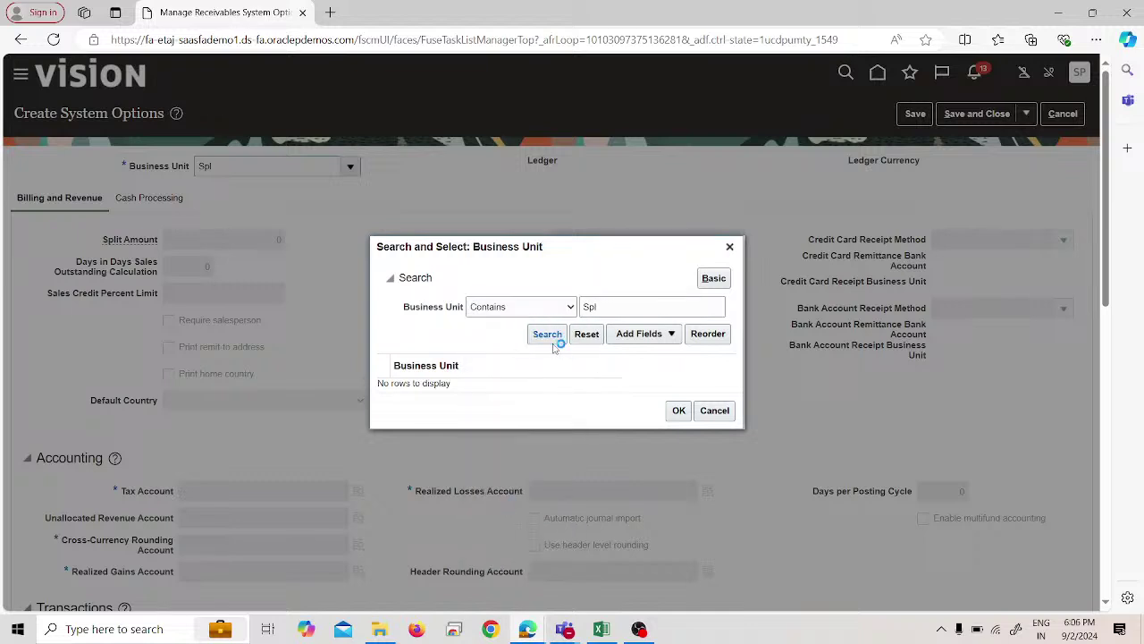
# Step: Discard the new system options record and return to the existing system options search
pyautogui.click(715, 410)
pyautogui.click(1060, 114)
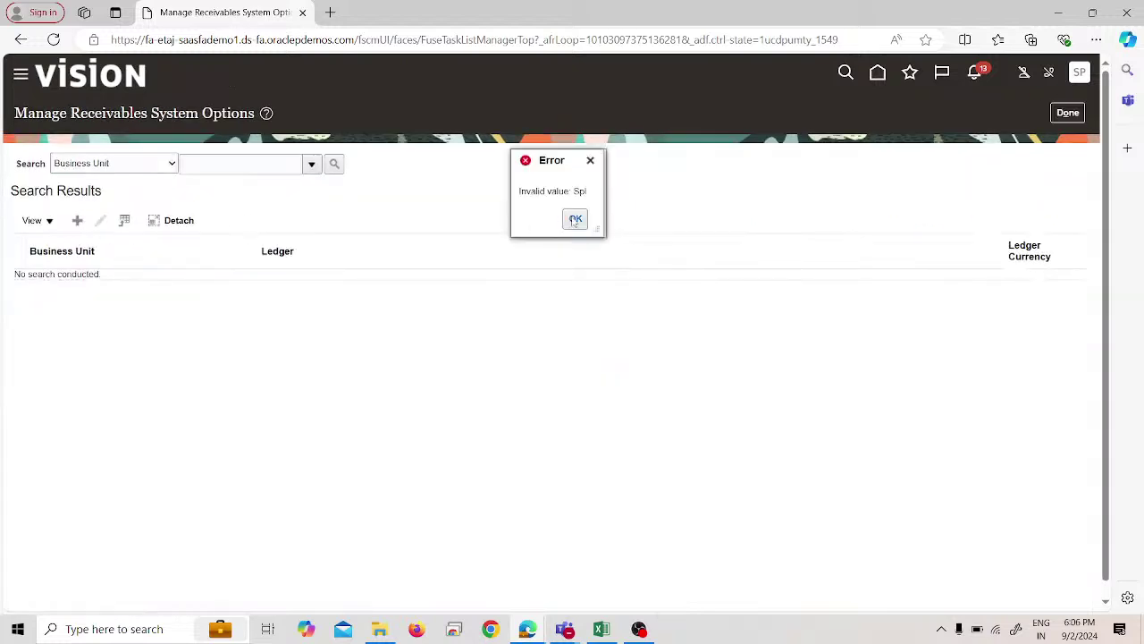
pyautogui.click(576, 220)
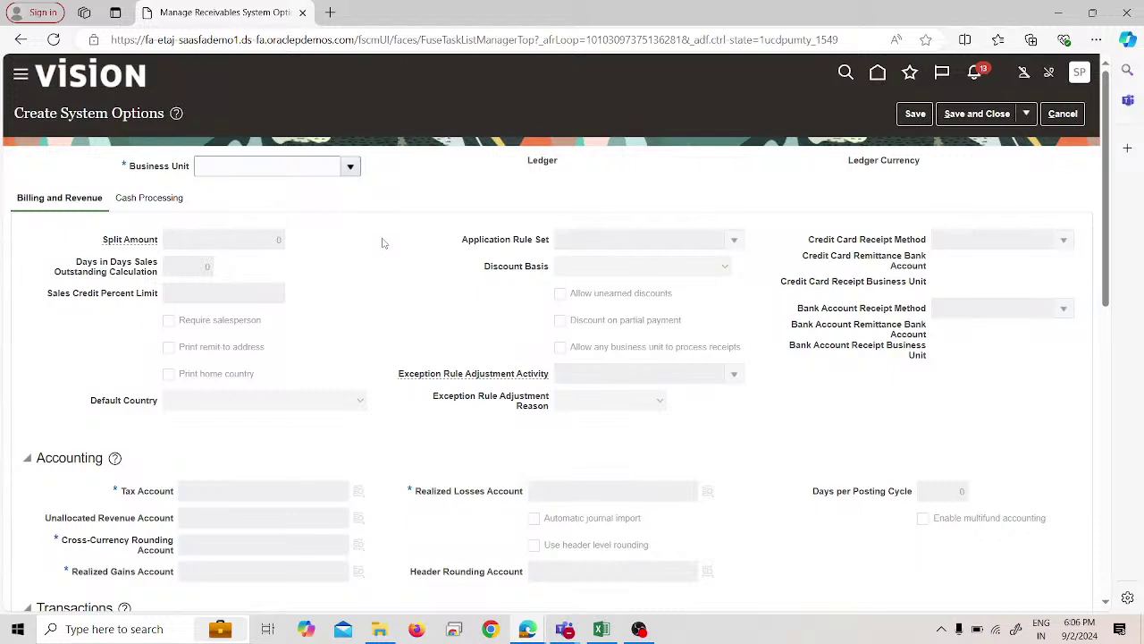
pyautogui.click(1061, 114)
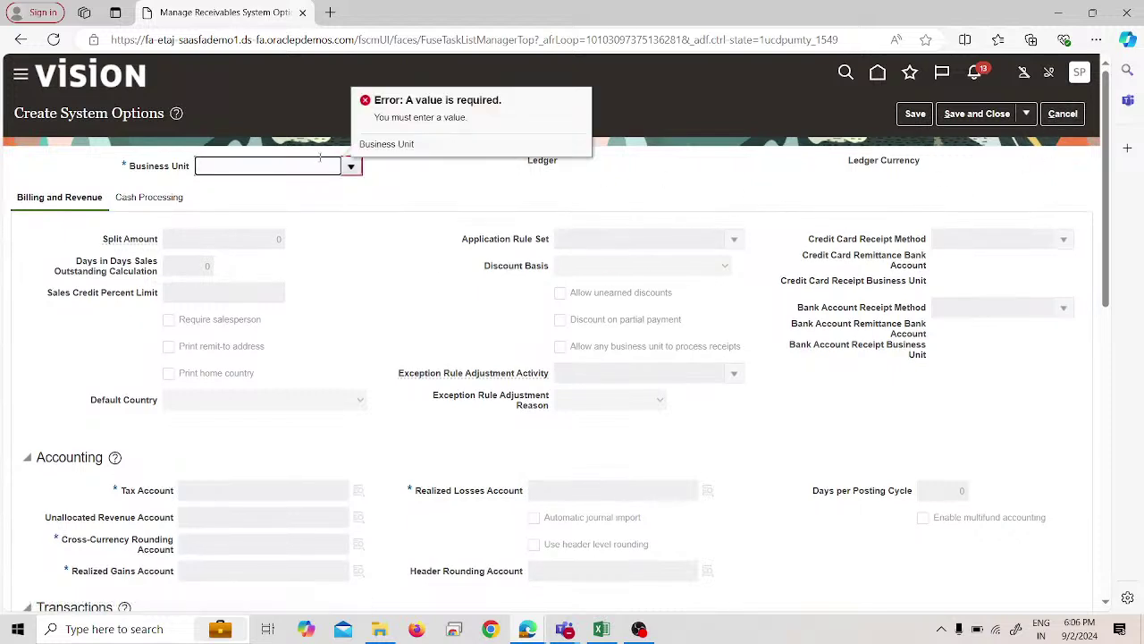
pyautogui.click(354, 167)
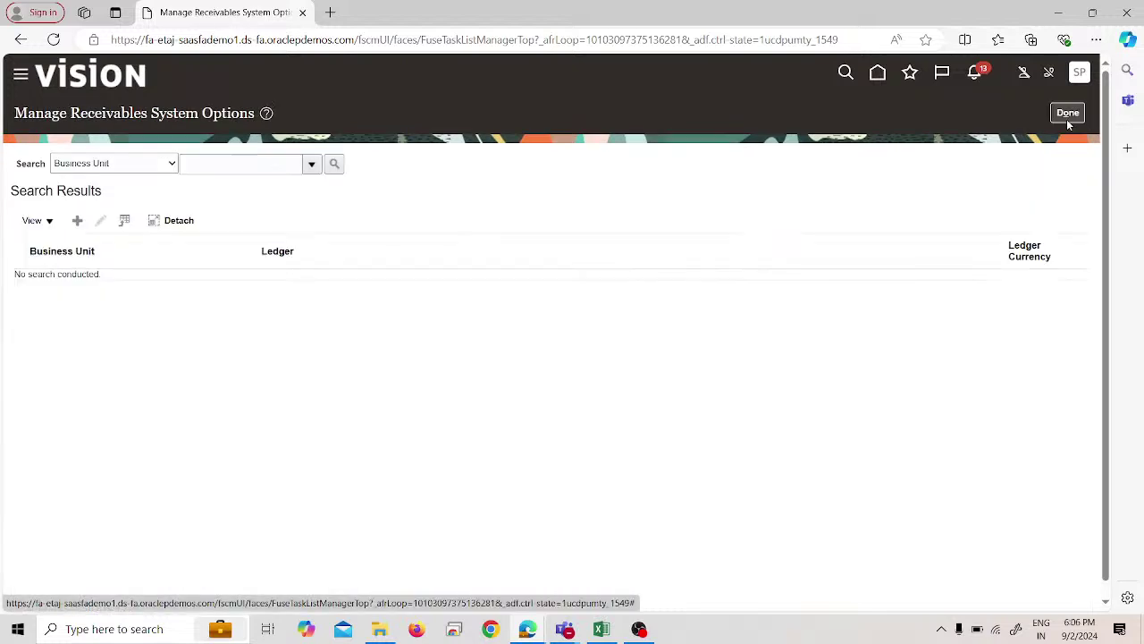
# Step: Enter "SPL" as the business unit to find and look it up in the business unit search
pyautogui.click(234, 165)
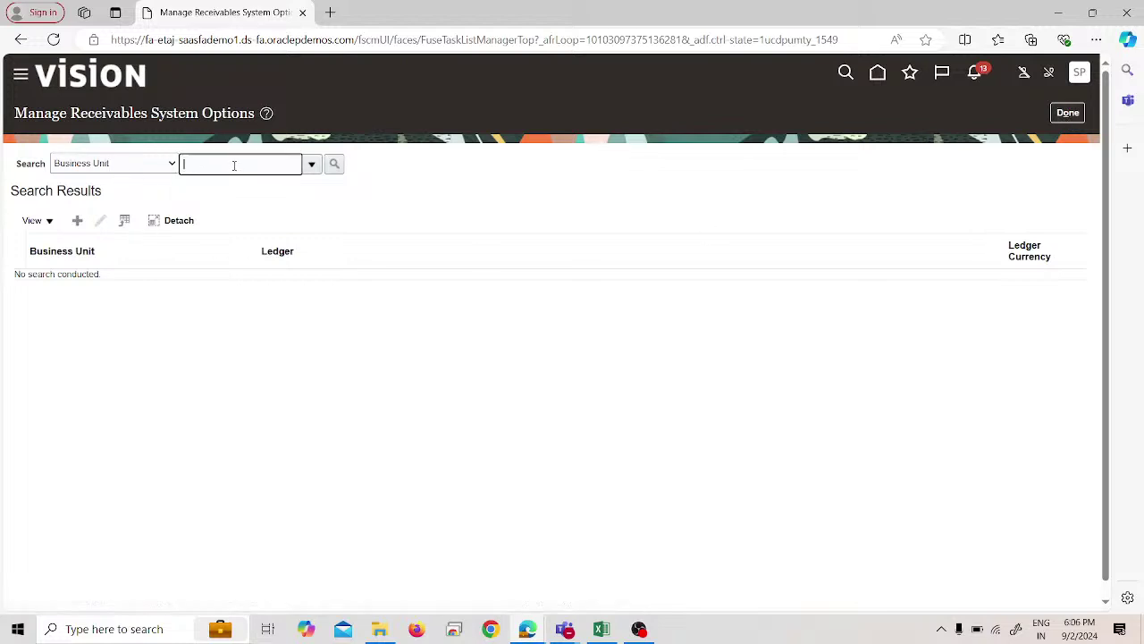
pyautogui.write('SP')
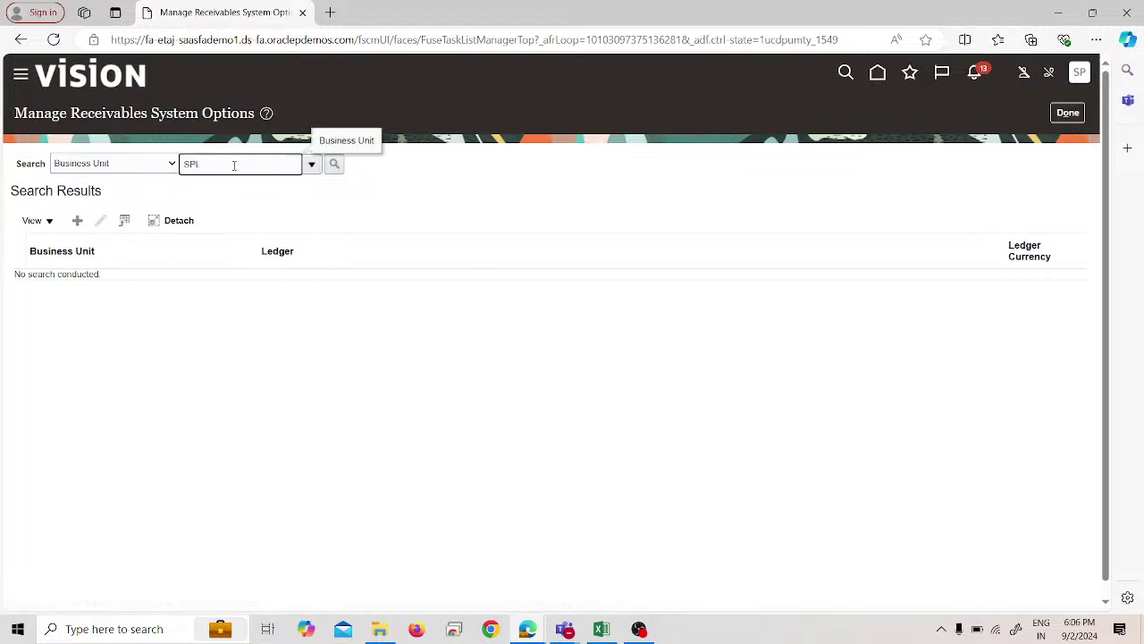
pyautogui.click(310, 164)
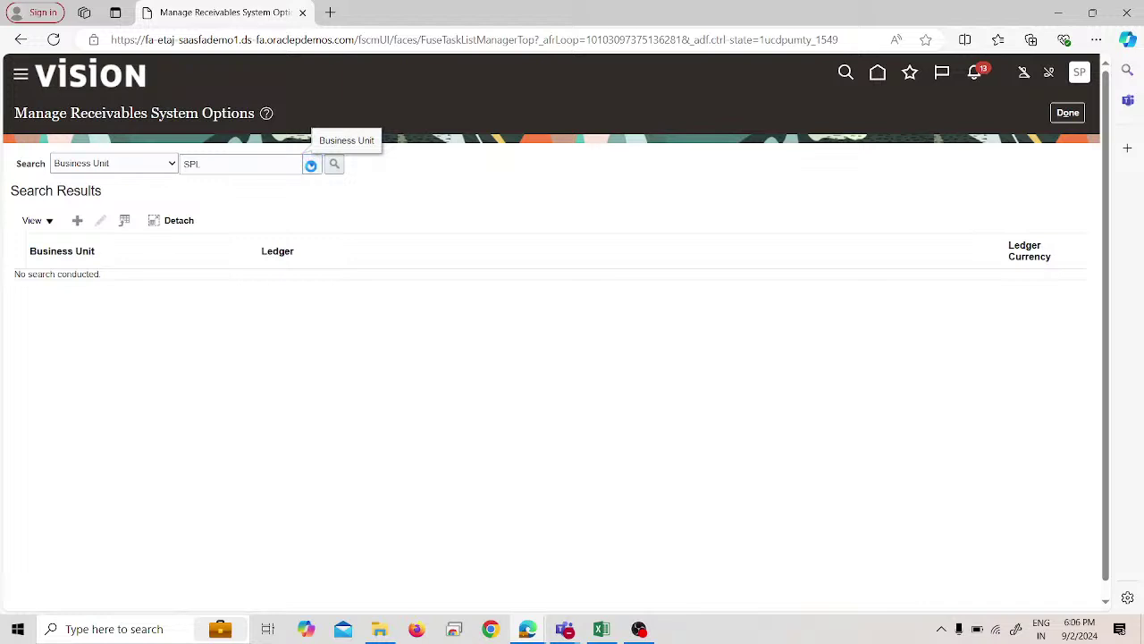
pyautogui.scroll(-3, 250, 308)
pyautogui.click(227, 410)
pyautogui.click(605, 337)
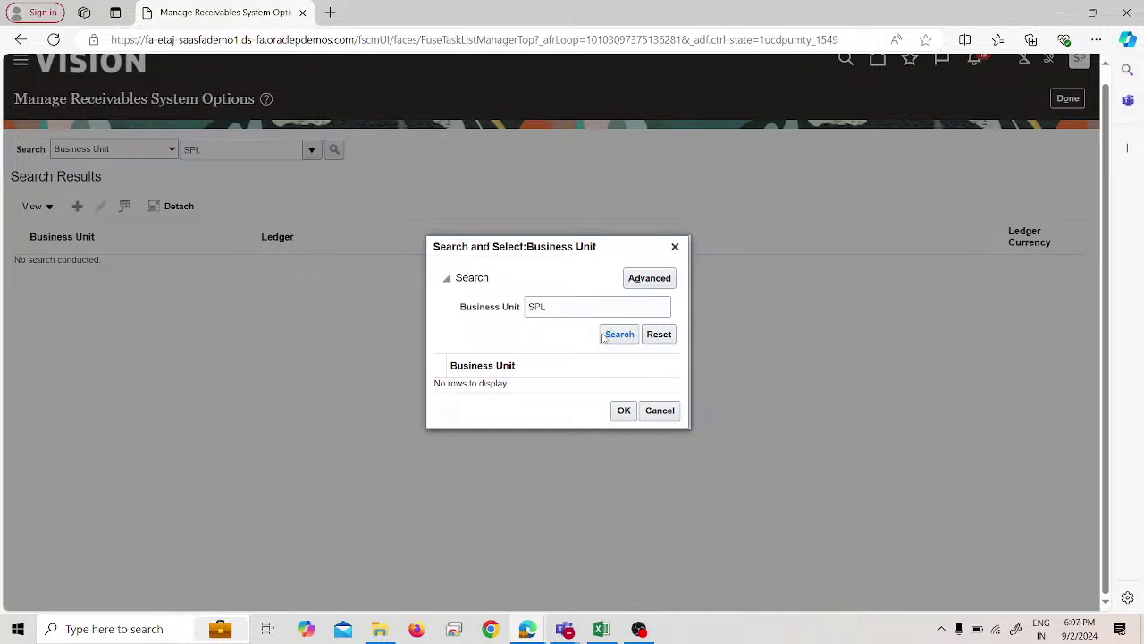
# Step: Change the business unit lookup to Contains "SPL" and select SPL US Business Unit
pyautogui.click(657, 278)
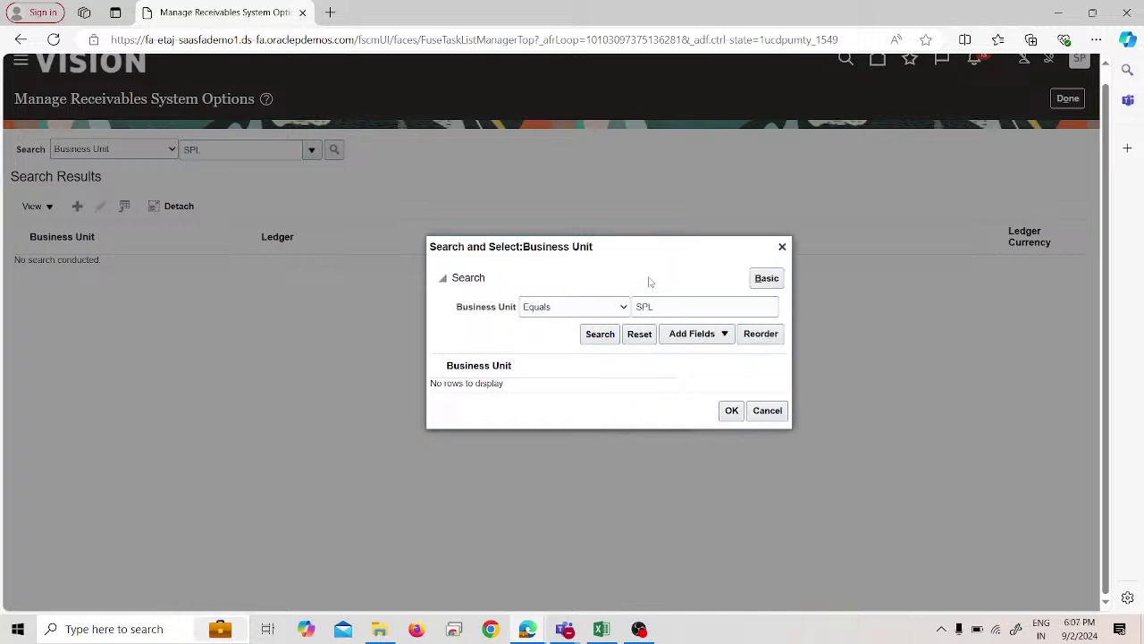
pyautogui.click(564, 308)
pyautogui.click(506, 499)
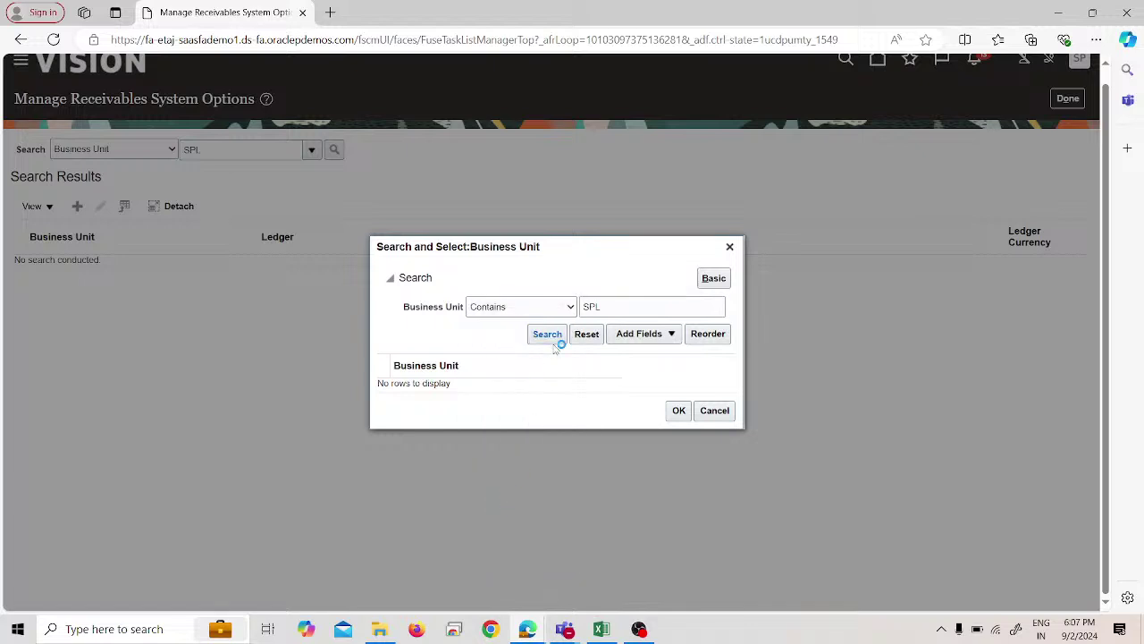
pyautogui.click(676, 416)
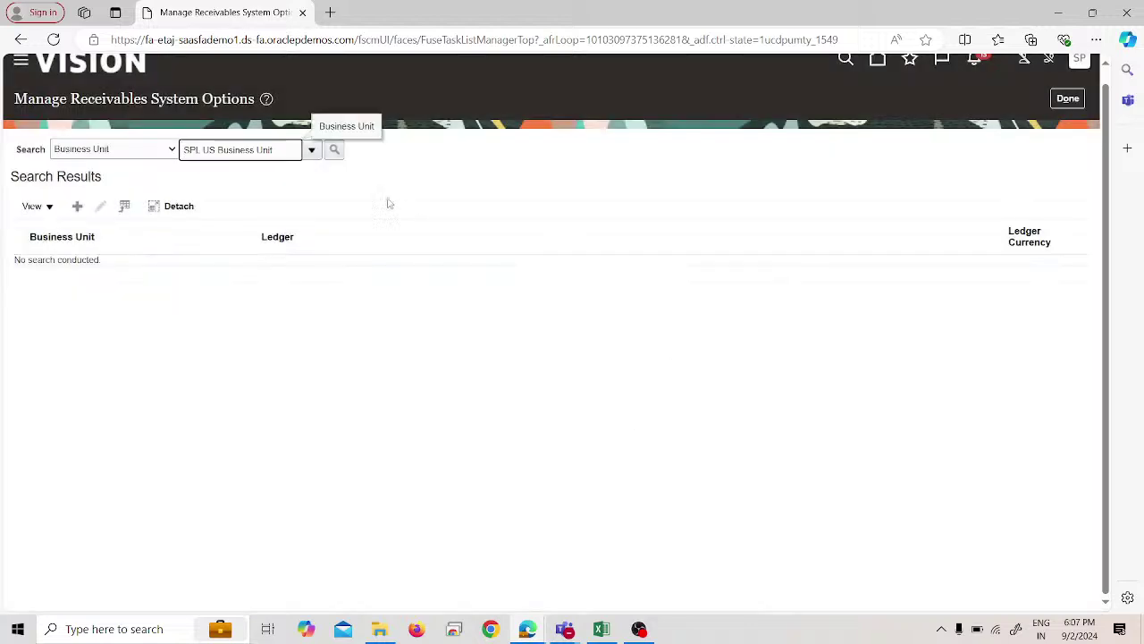
# Step: Search for the system options of SPL US Business Unit and open that record for editing
pyautogui.click(336, 151)
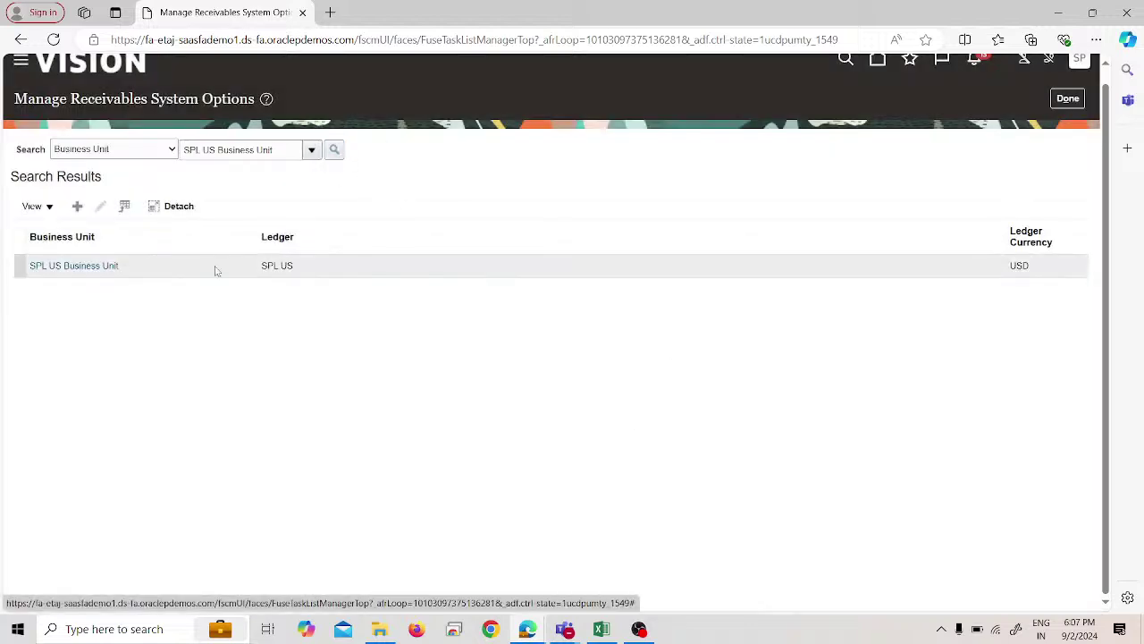
pyautogui.click(105, 272)
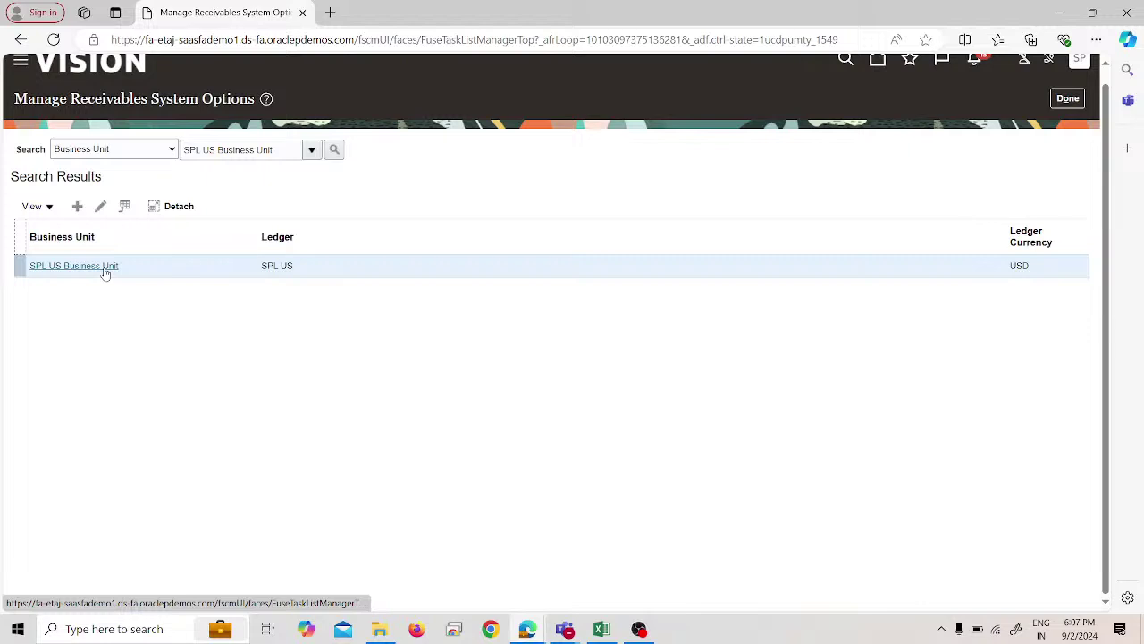
pyautogui.click(104, 268)
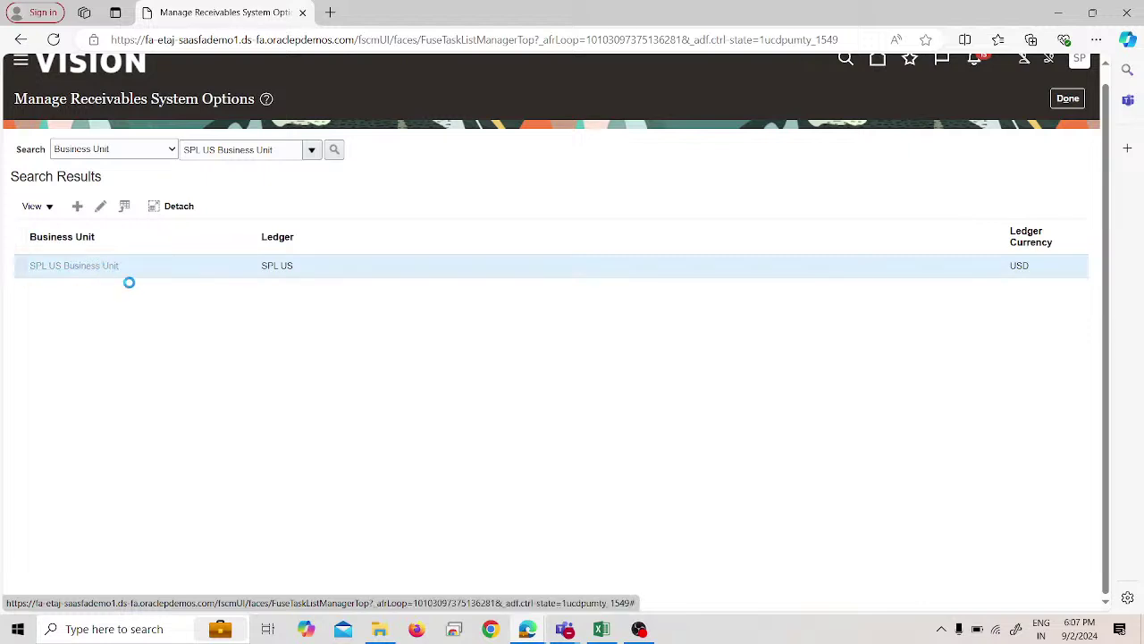
# Step: Set both the Split Amount and the Days in Days Sales Outstanding Calculation to 0
pyautogui.scroll(-1, 299, 249)
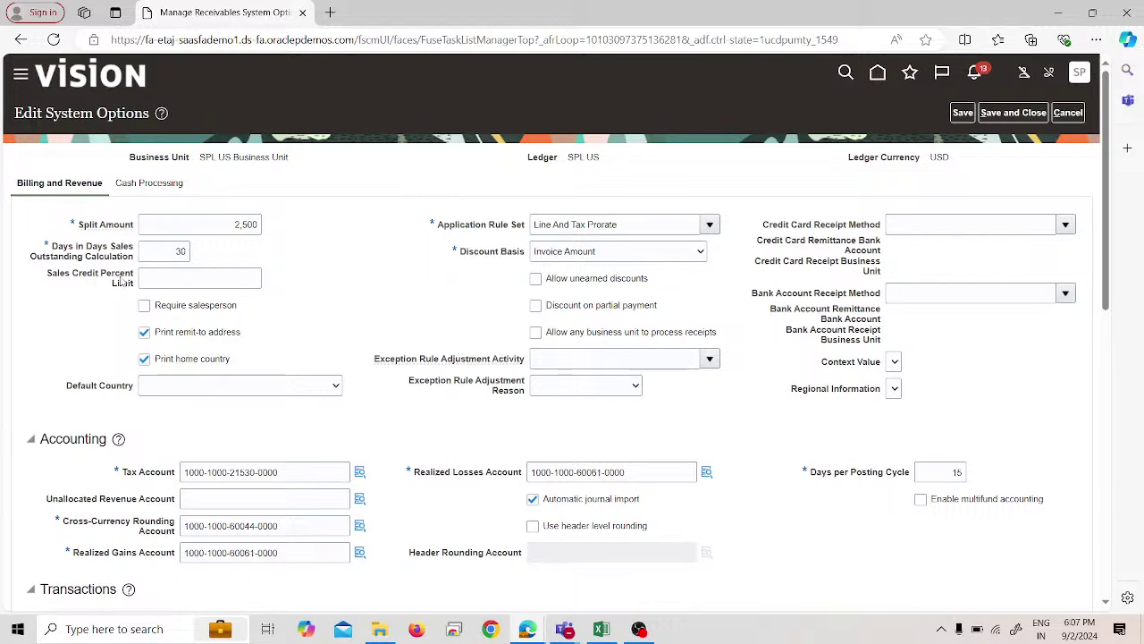
pyautogui.scroll(-2, 122, 280)
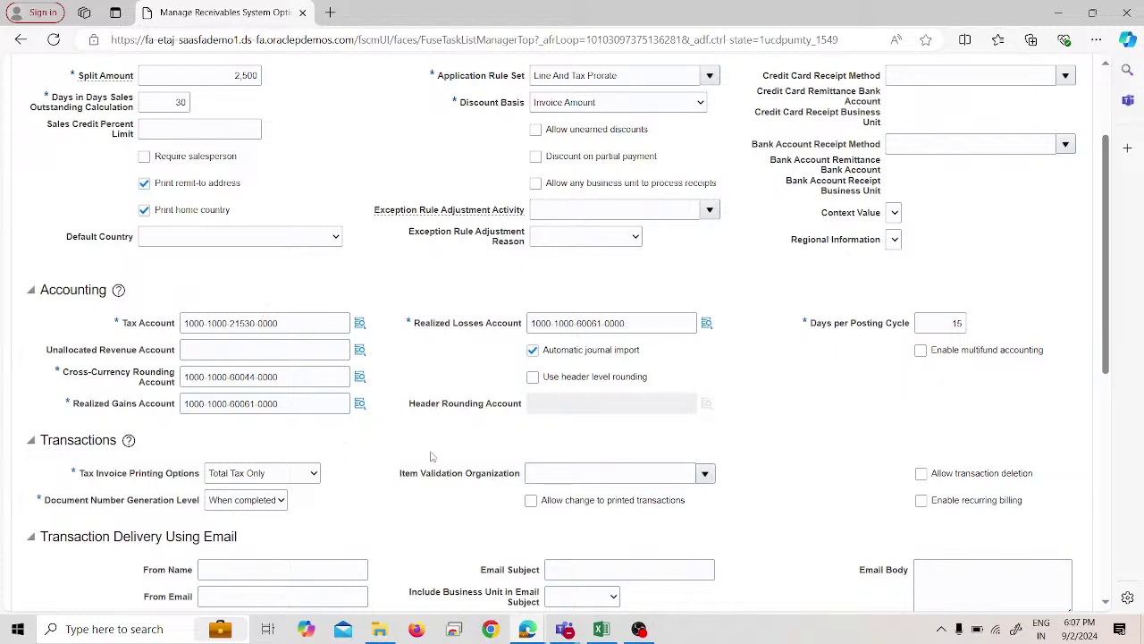
pyautogui.scroll(1, 432, 456)
pyautogui.scroll(2, 432, 456)
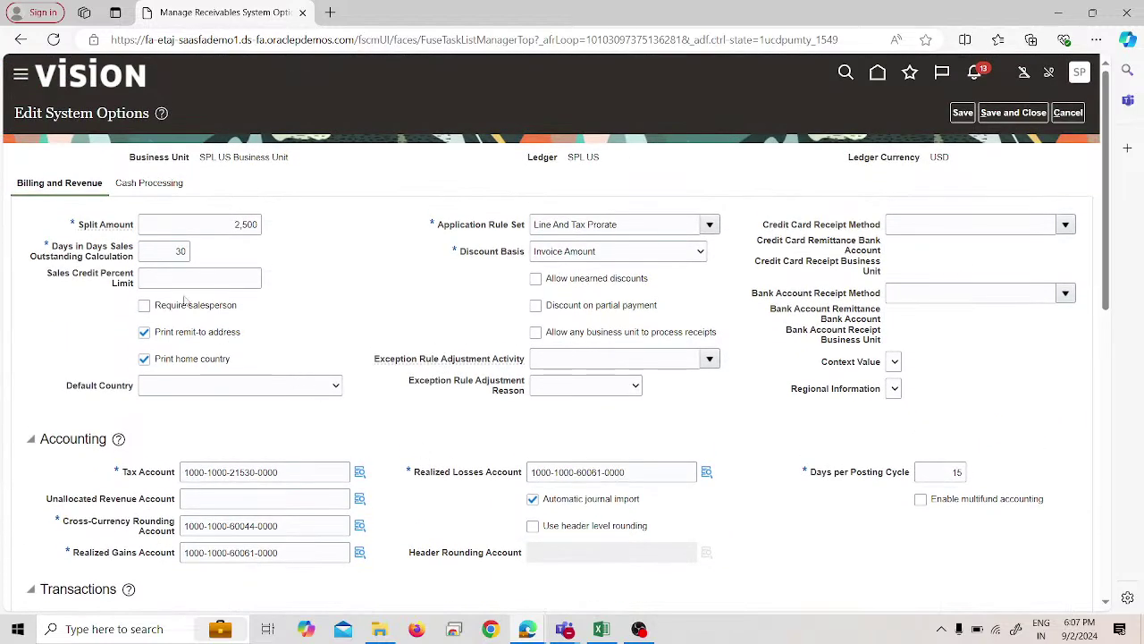
pyautogui.doubleClick(223, 223)
pyautogui.press('BackSpace')
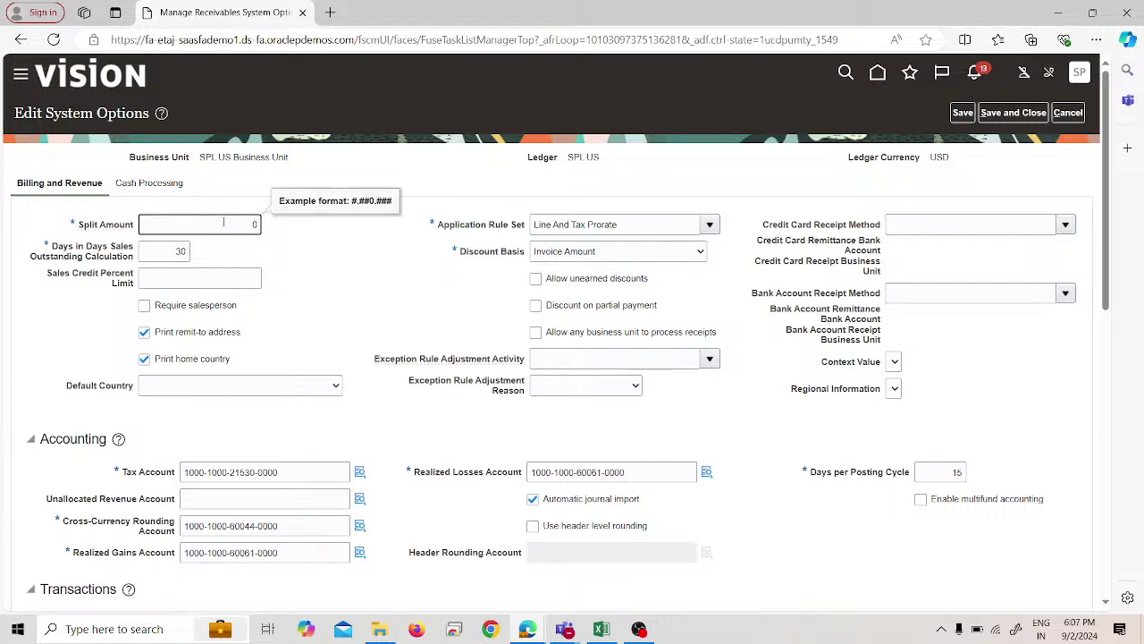
pyautogui.doubleClick(177, 253)
pyautogui.write('0')
pyautogui.click(346, 310)
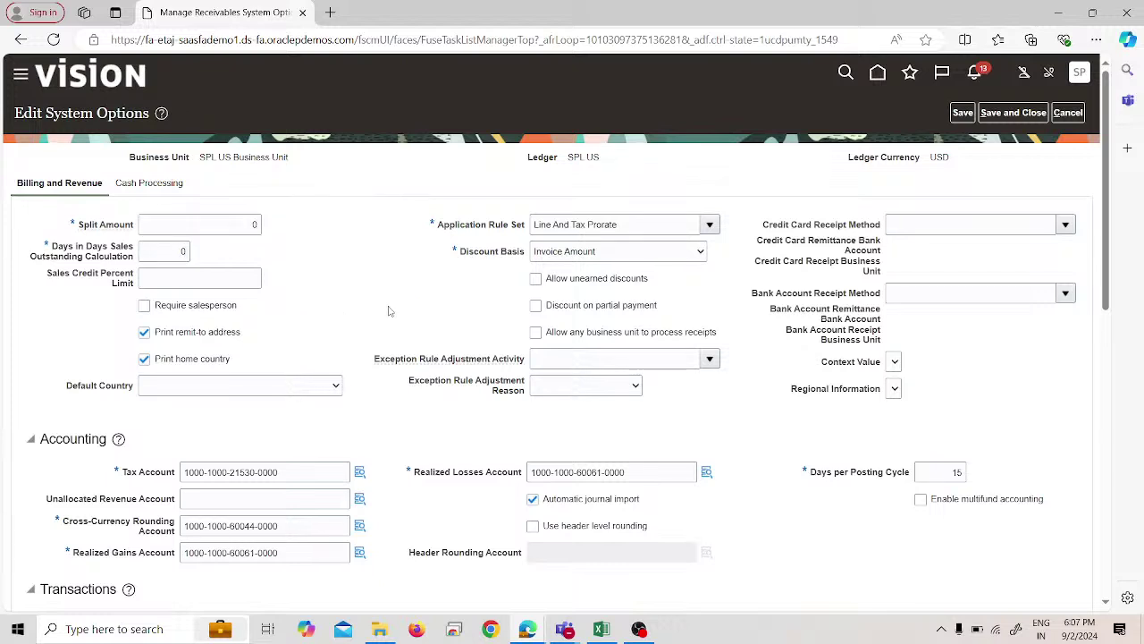
# Step: Examine the Billing and Revenue settings, including the cross-currency rounding account's segments and the transaction, email delivery, late charge, customer and AutoInvoice sections
pyautogui.scroll(-1, 527, 268)
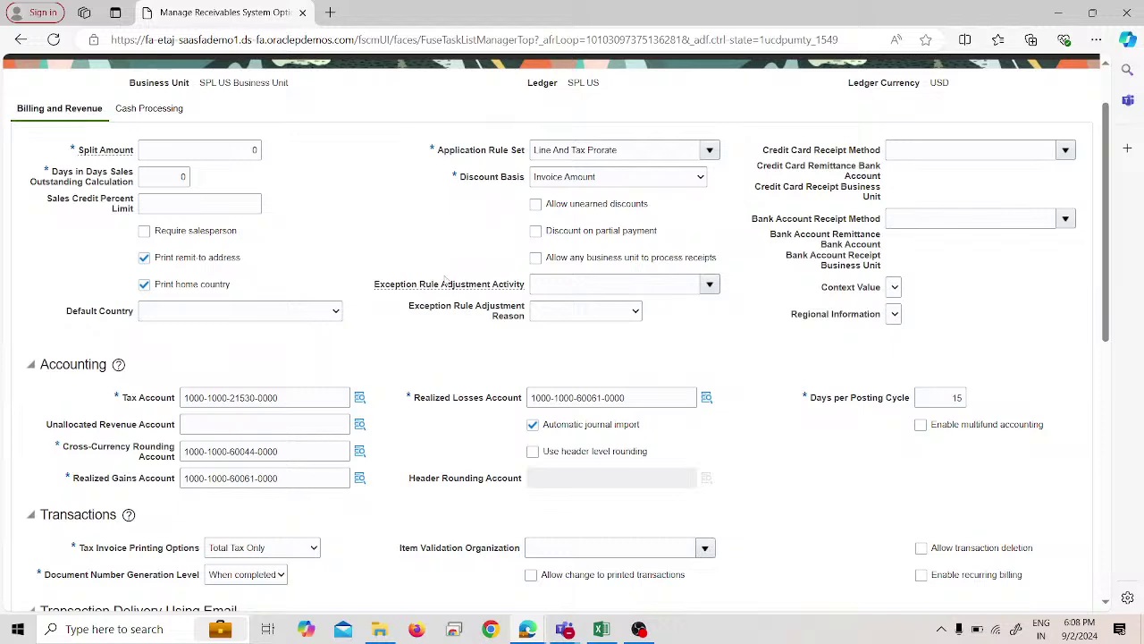
pyautogui.moveTo(357, 407)
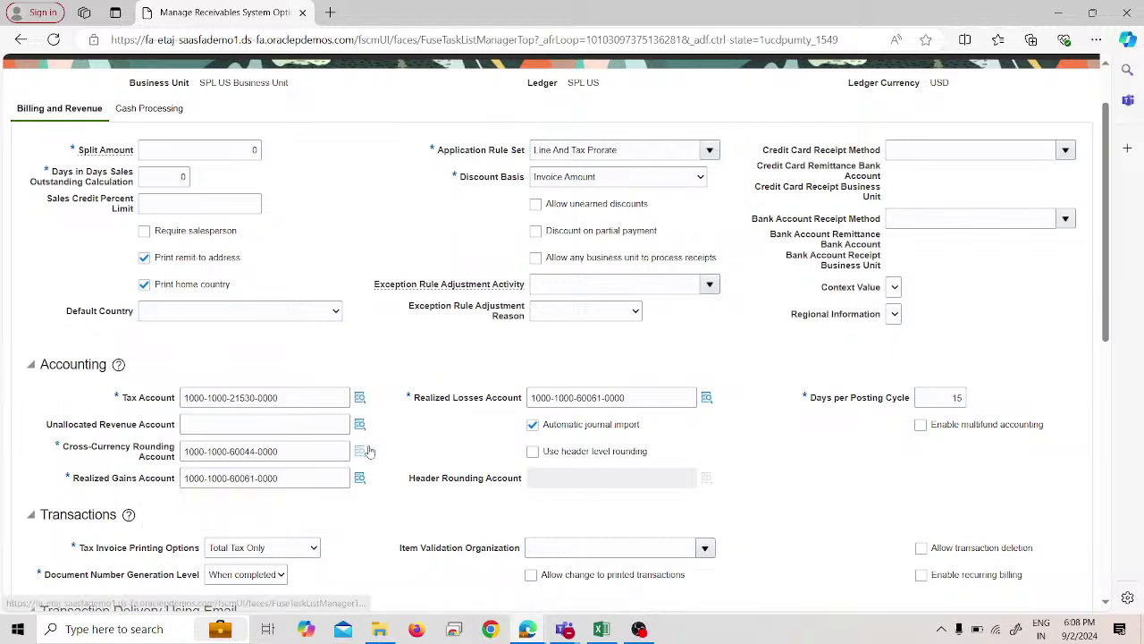
pyautogui.moveTo(368, 451)
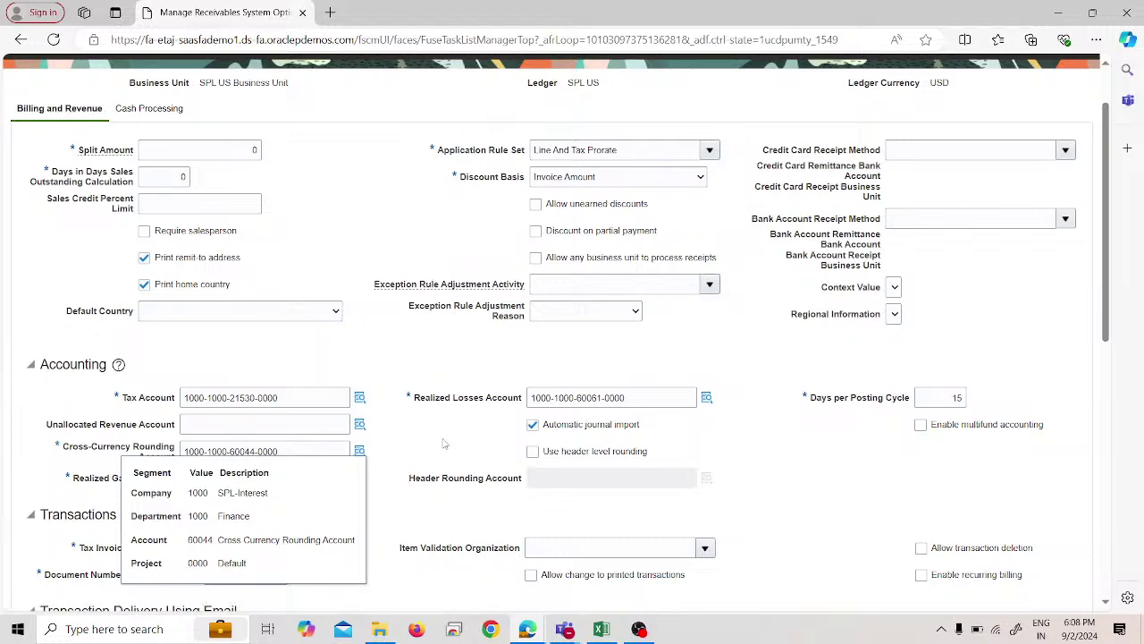
pyautogui.scroll(-1, 774, 474)
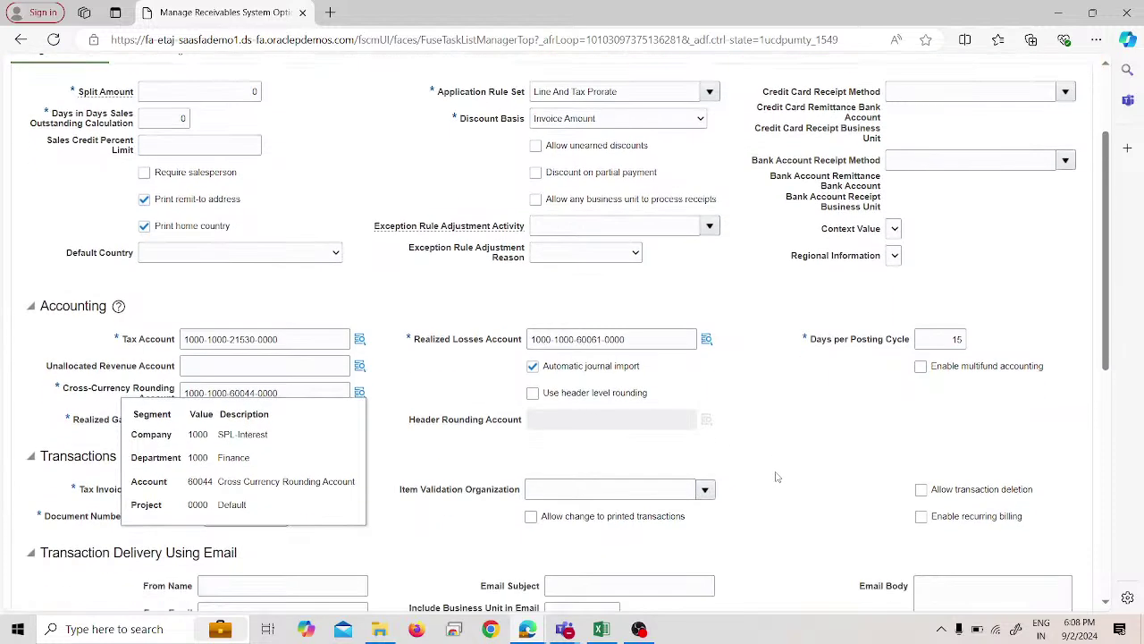
pyautogui.scroll(-4, 777, 476)
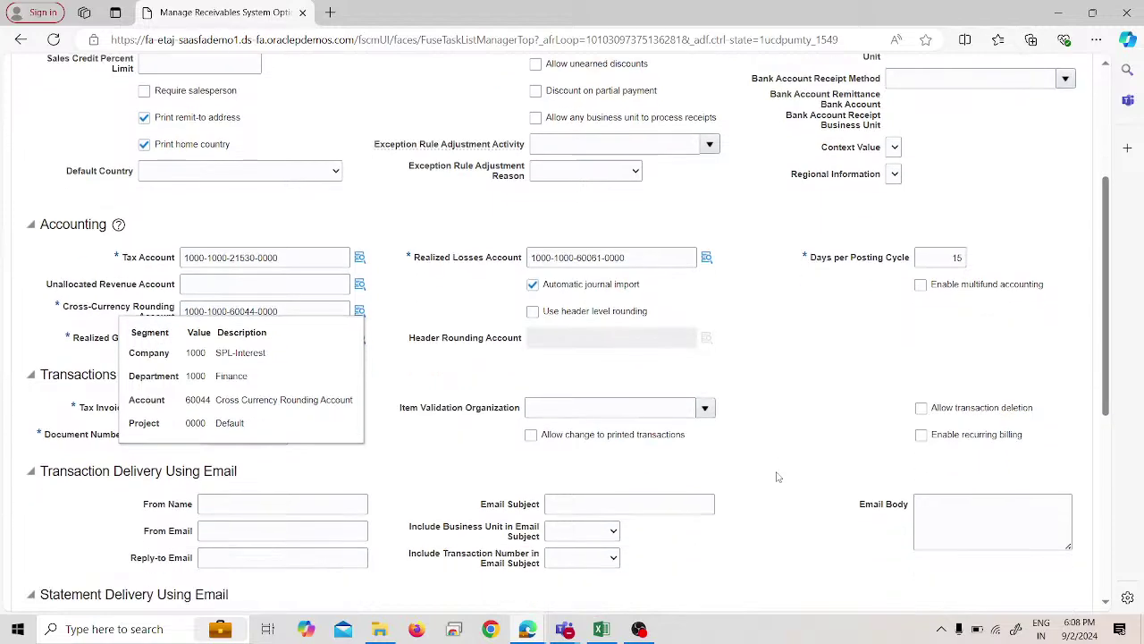
pyautogui.scroll(-3, 777, 476)
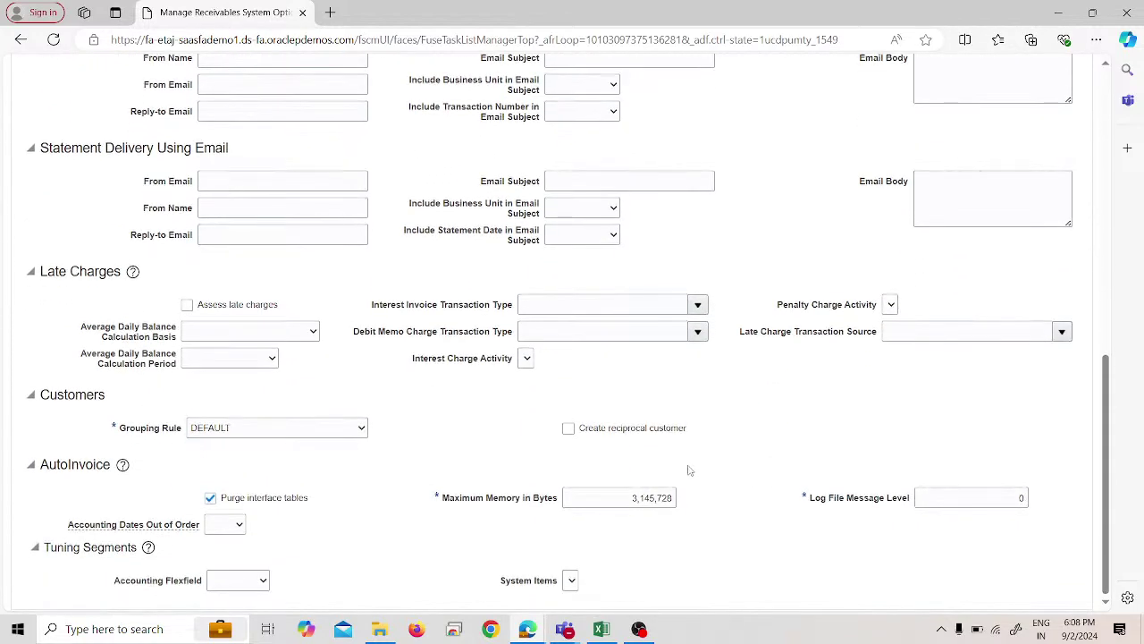
pyautogui.scroll(7, 651, 444)
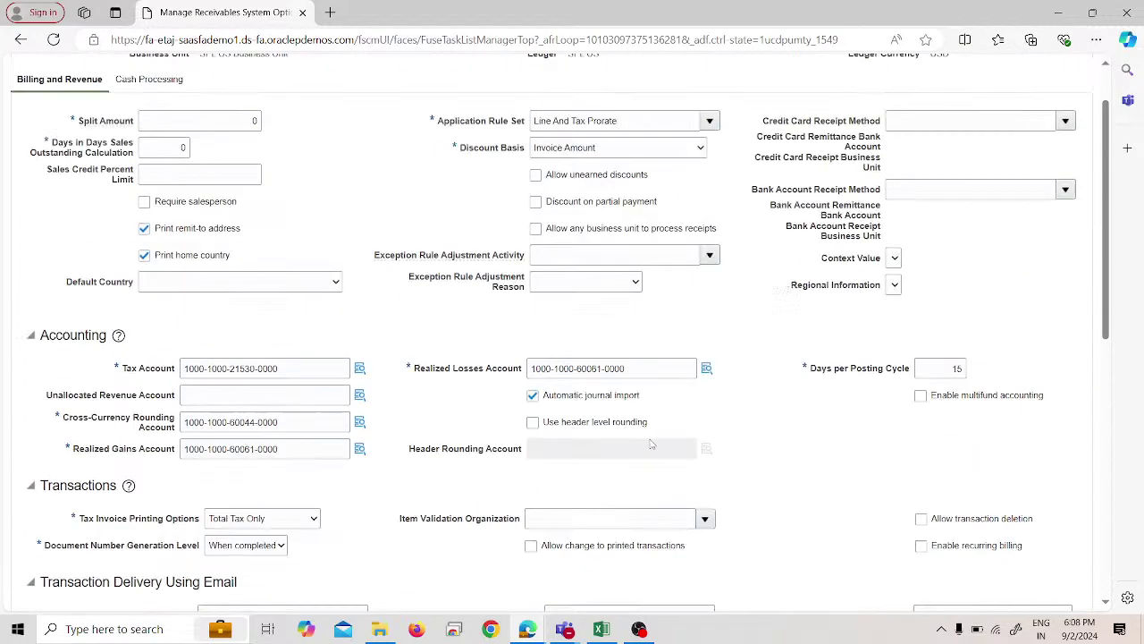
pyautogui.scroll(2, 652, 444)
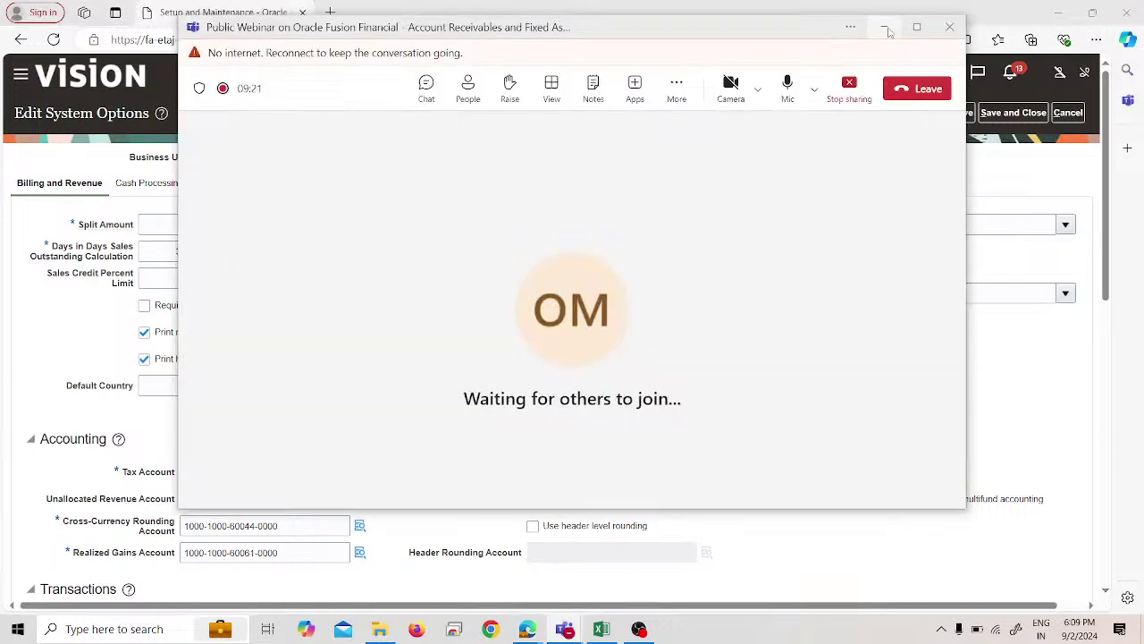
# Step: Minimize the Teams meeting window, check the YouTube live stream's analytics, and return to the system options page
pyautogui.click(887, 30)
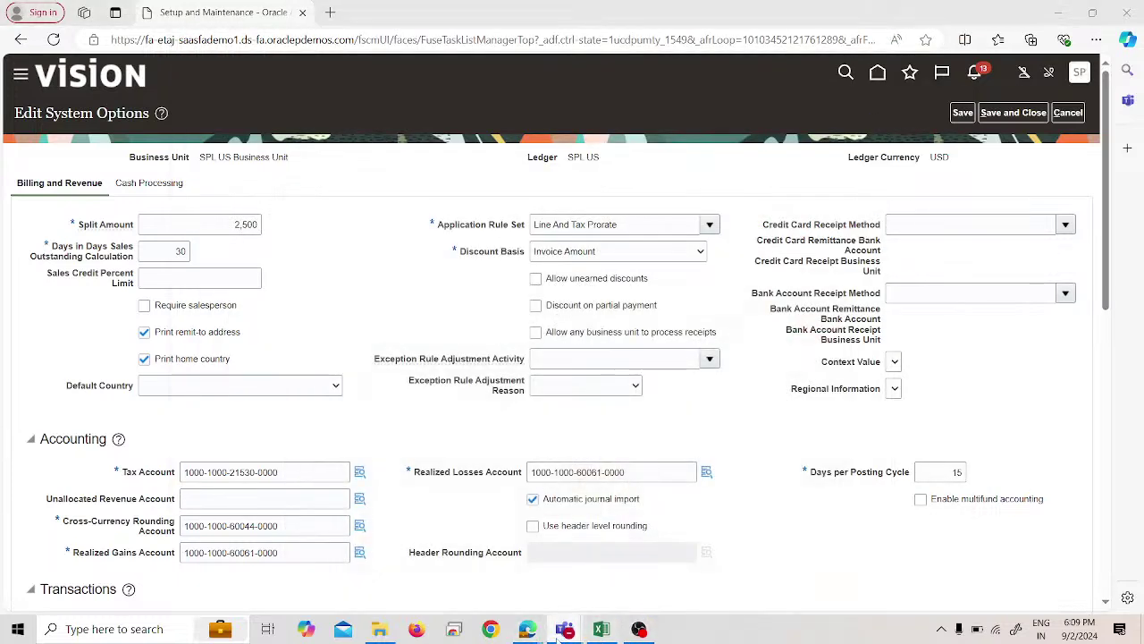
pyautogui.moveTo(567, 633)
pyautogui.click(576, 590)
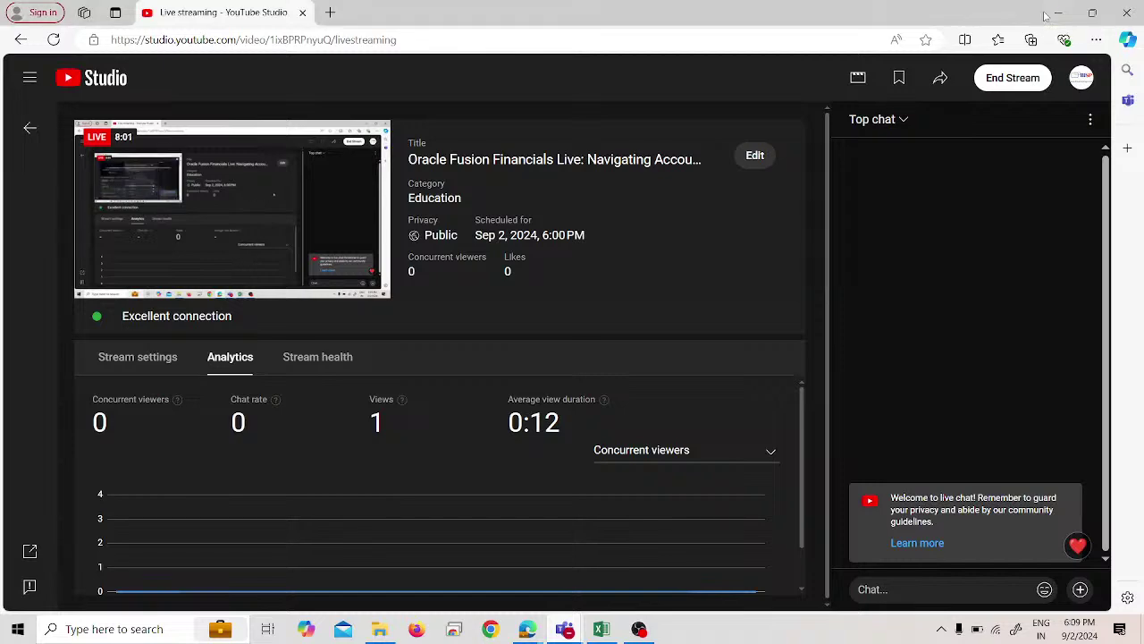
pyautogui.click(1058, 13)
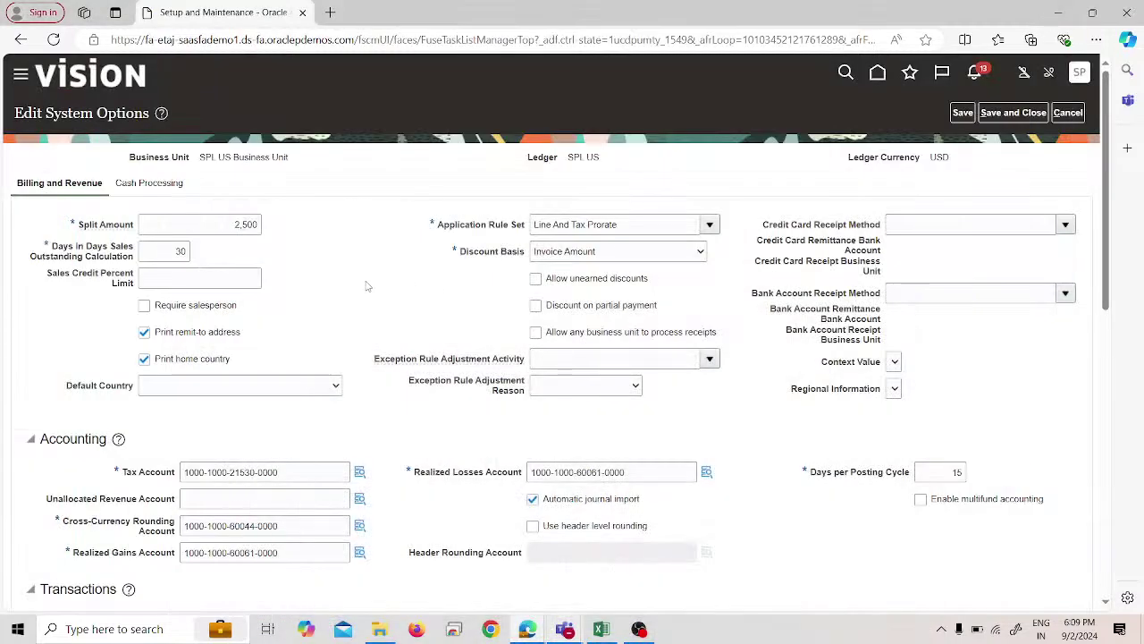
# Step: Enter 0 again for the Split Amount and for the Days in Days Sales Outstanding Calculation
pyautogui.doubleClick(226, 228)
pyautogui.write('0')
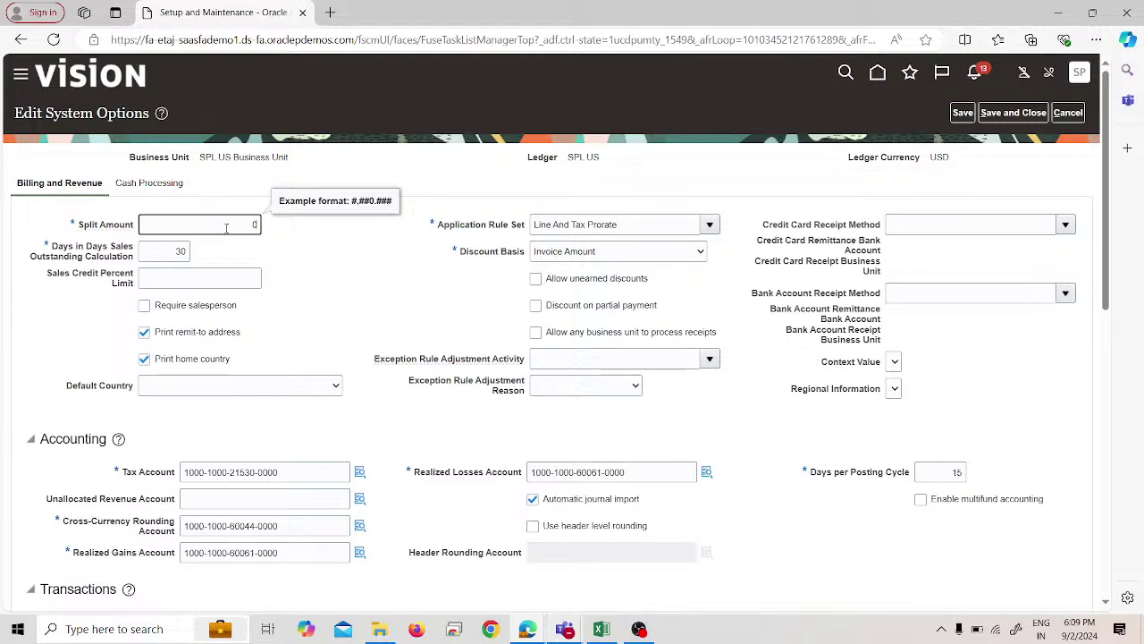
pyautogui.press('Tab')
pyautogui.write('0')
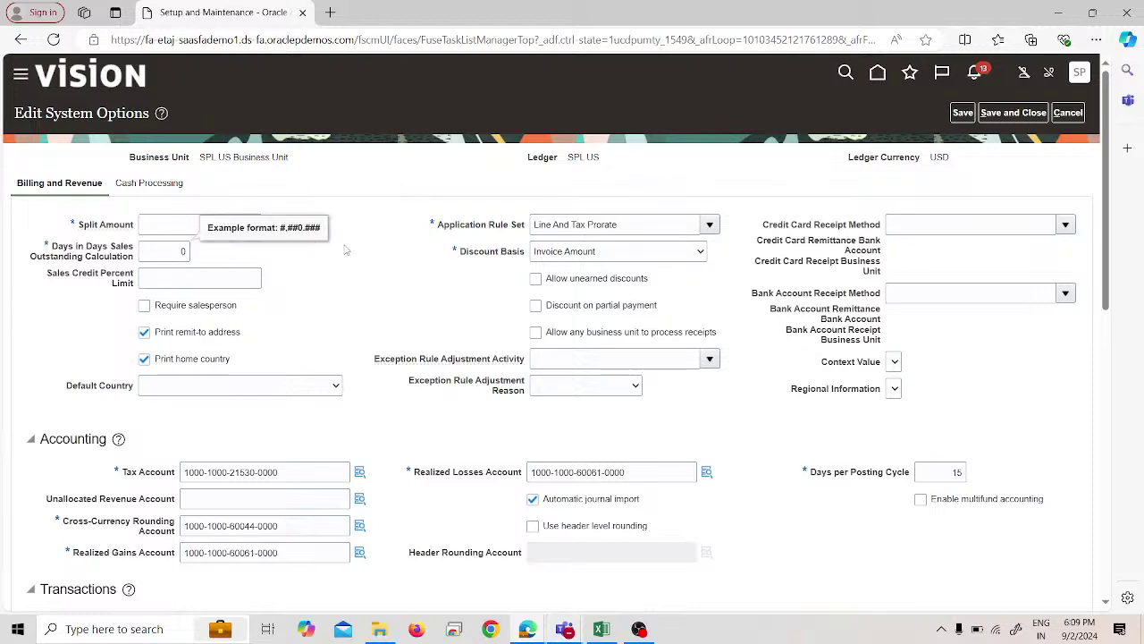
# Step: Examine the Billing and Revenue accounting and transaction settings, including the tax account's segments and the Item Validation Organization choices
pyautogui.scroll(-1, 344, 317)
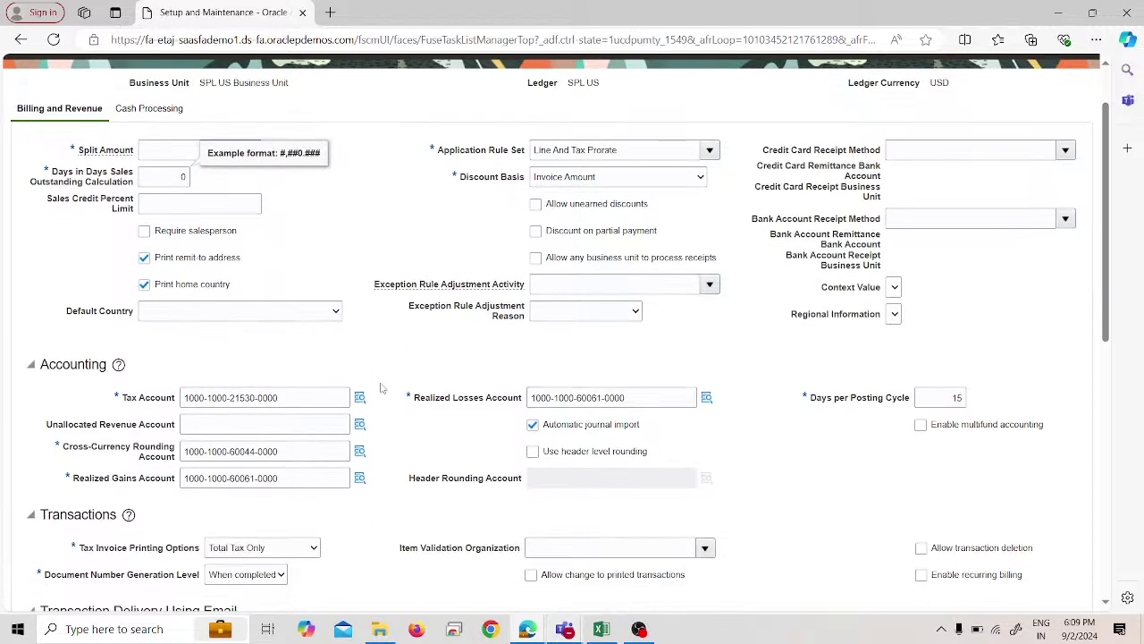
pyautogui.scroll(-1, 383, 406)
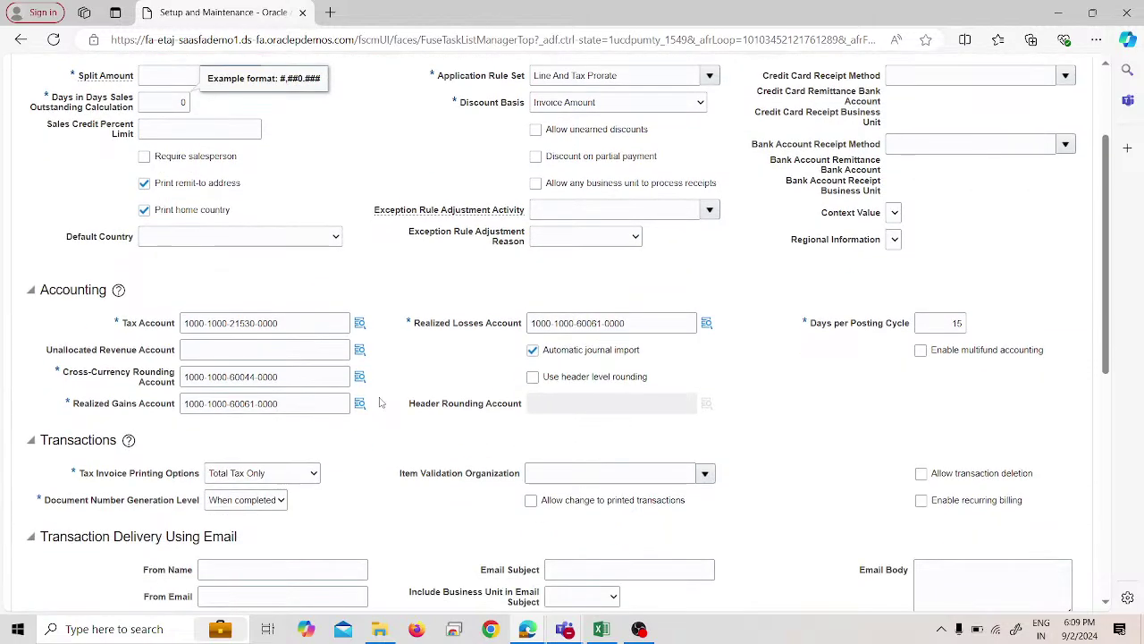
pyautogui.scroll(2, 343, 315)
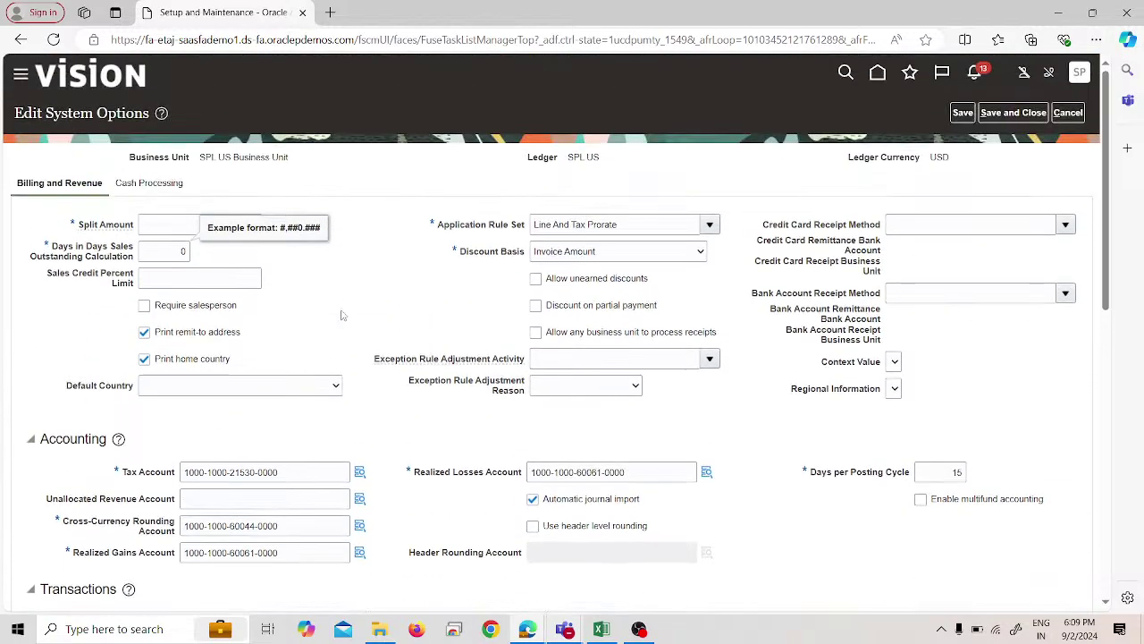
pyautogui.scroll(-1, 340, 340)
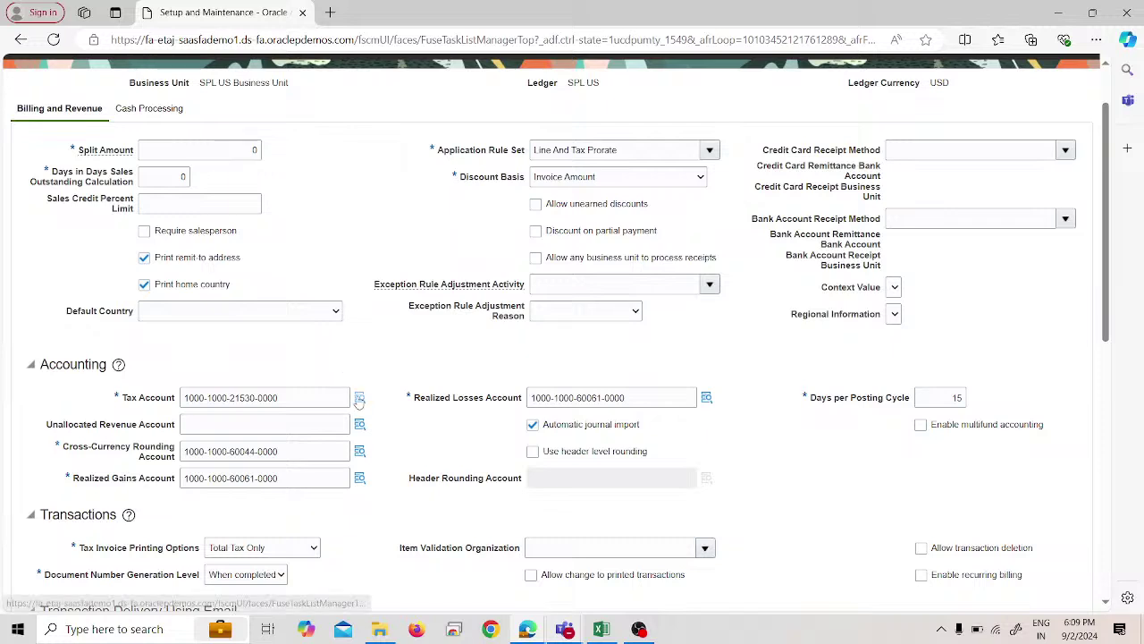
pyautogui.moveTo(359, 404)
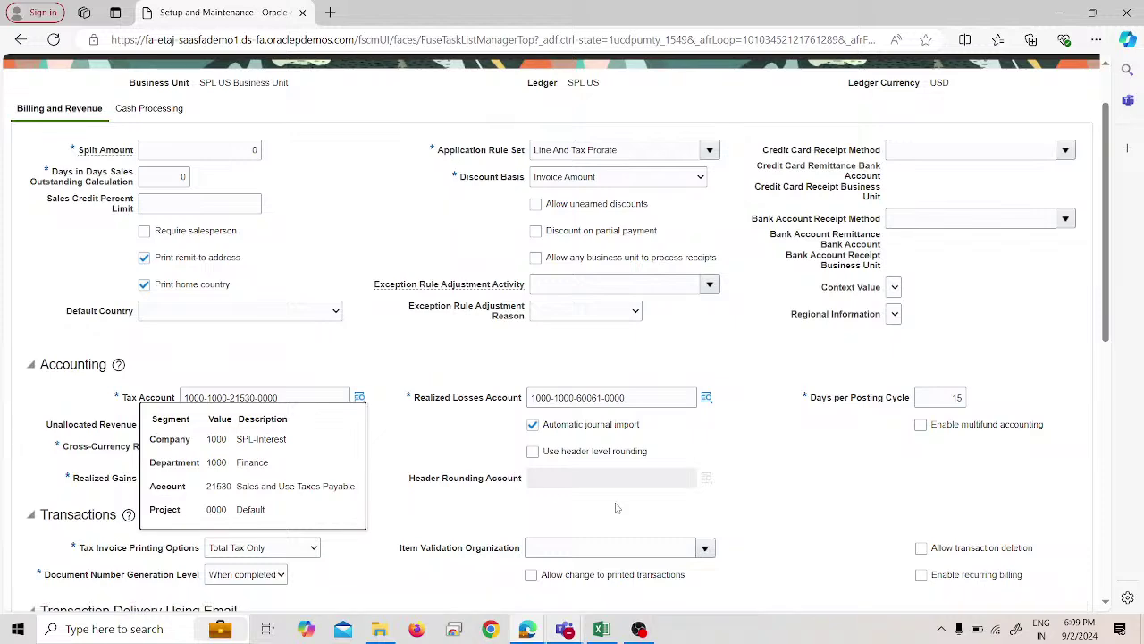
pyautogui.scroll(2, 925, 525)
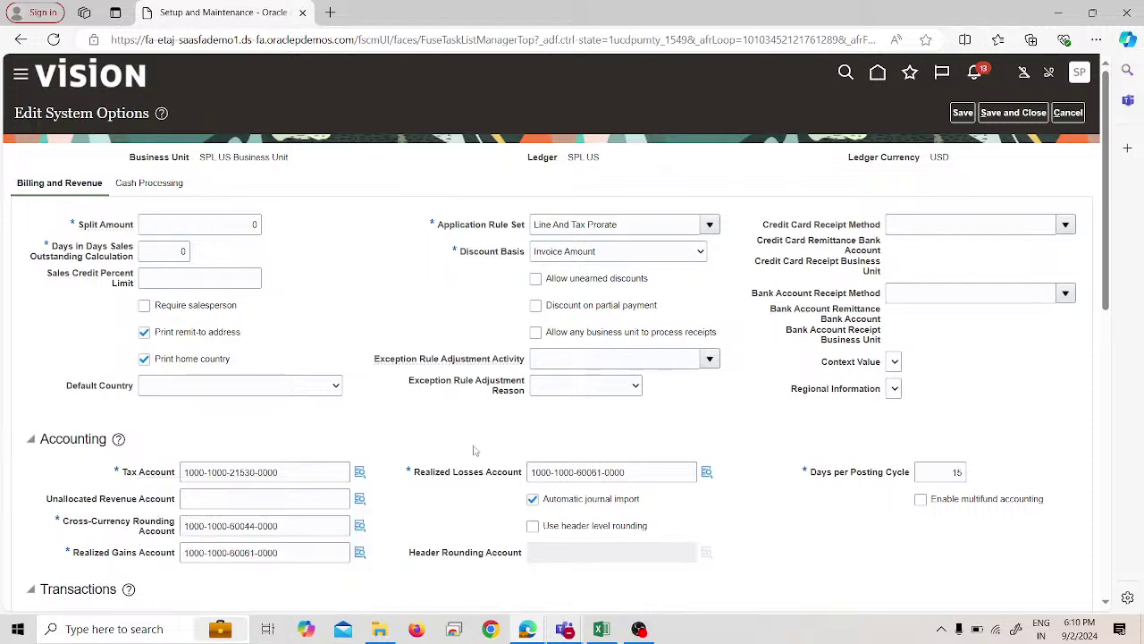
pyautogui.scroll(-5, 475, 450)
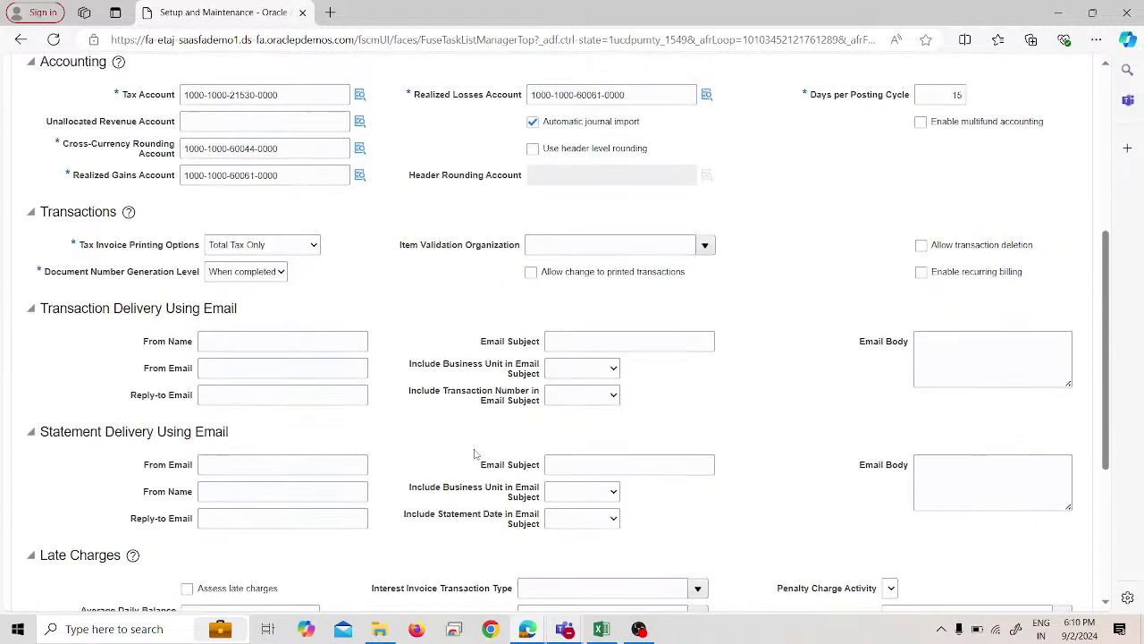
pyautogui.scroll(4, 475, 453)
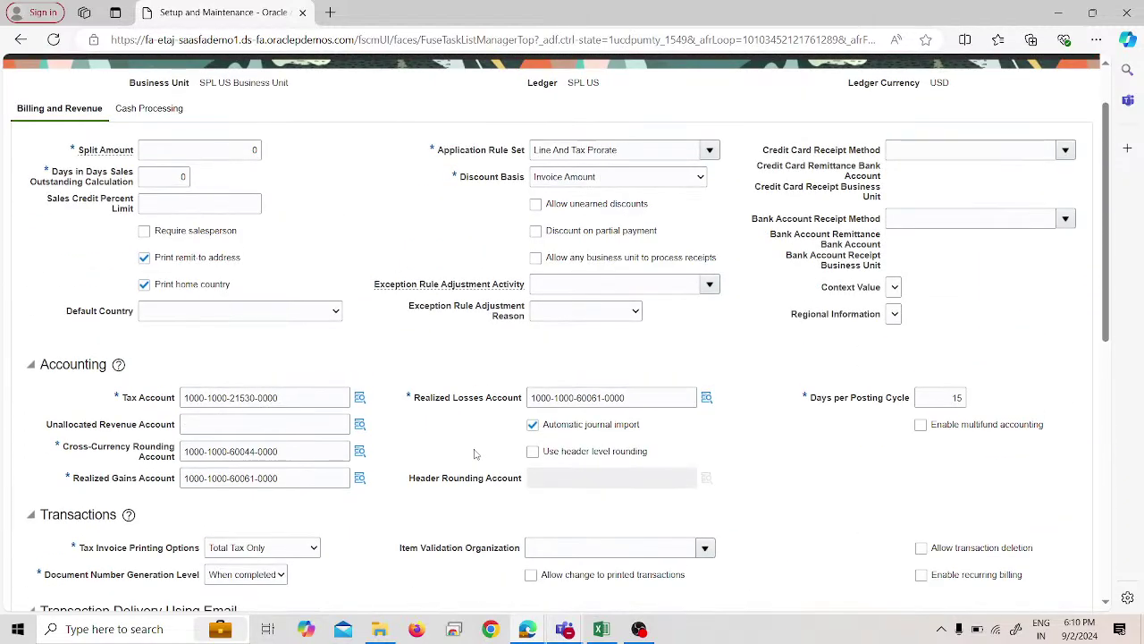
pyautogui.scroll(1, 474, 453)
pyautogui.scroll(-2, 475, 453)
pyautogui.scroll(-1, 475, 453)
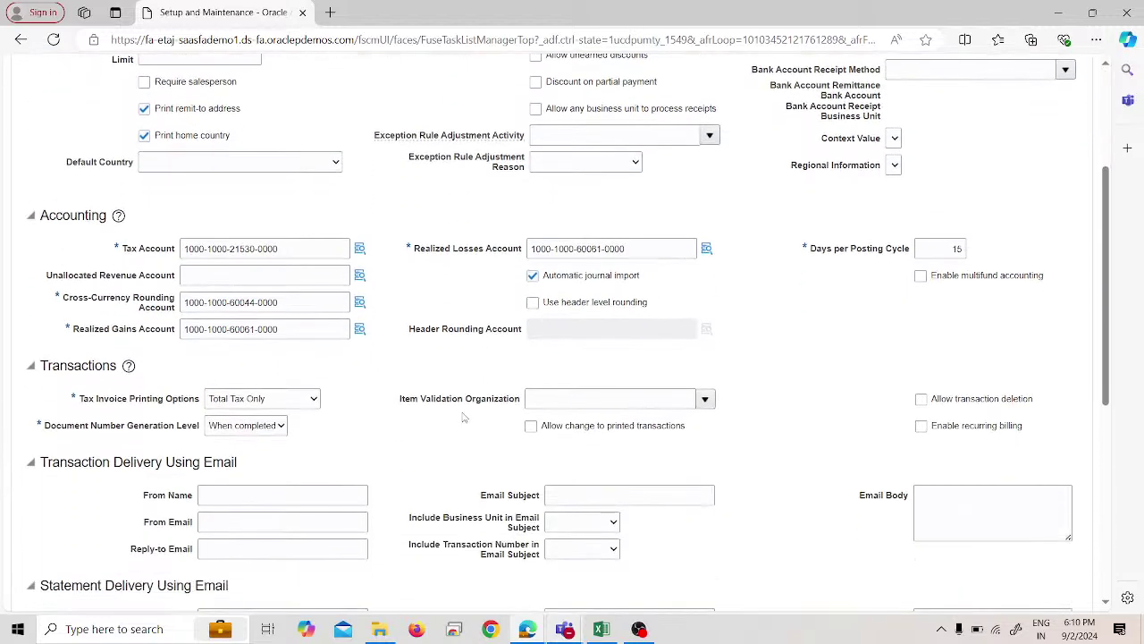
pyautogui.click(708, 401)
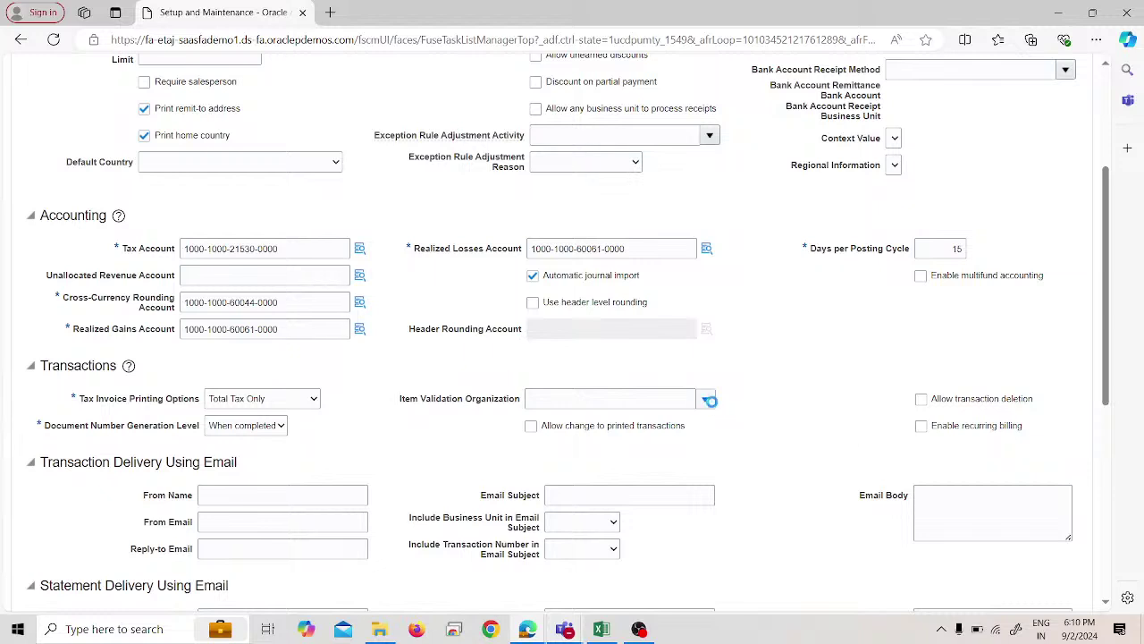
pyautogui.click(764, 403)
pyautogui.scroll(5, 776, 429)
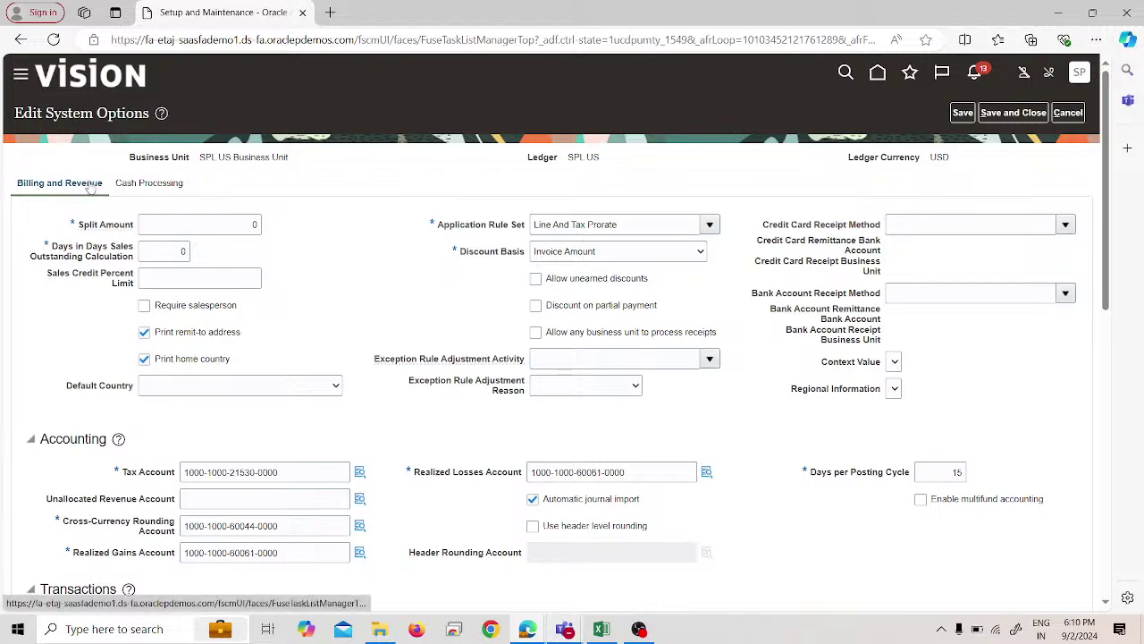
# Step: Examine the Cash Processing settings, including the AutoCash rule, application exception rule, realized gains and losses accounts, and automatic receipts
pyautogui.click(163, 183)
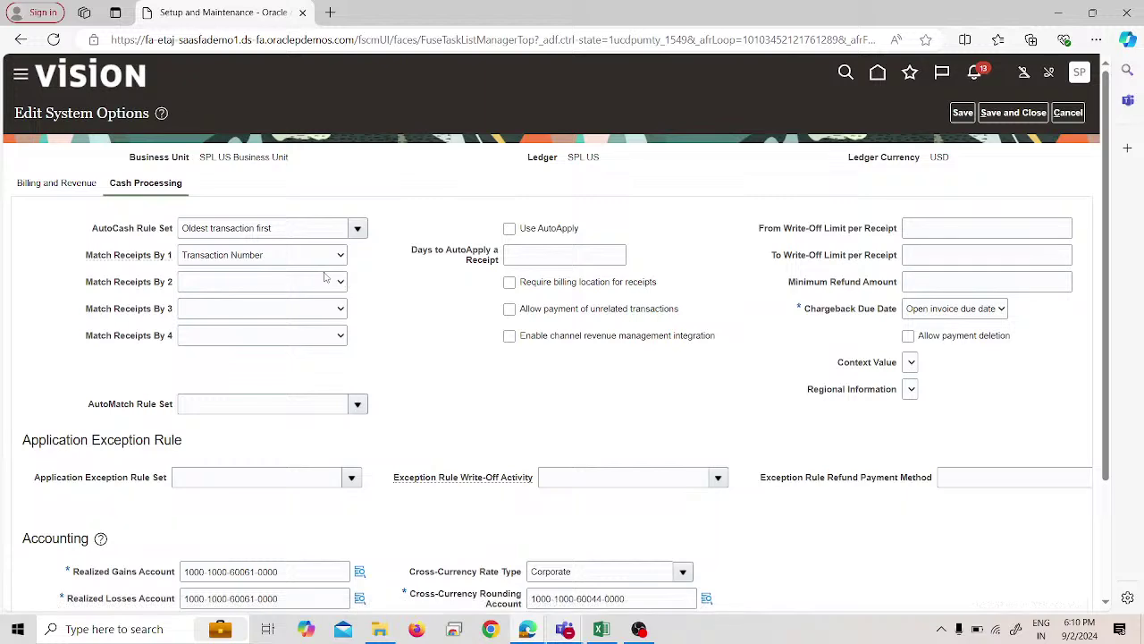
pyautogui.scroll(-2, 175, 514)
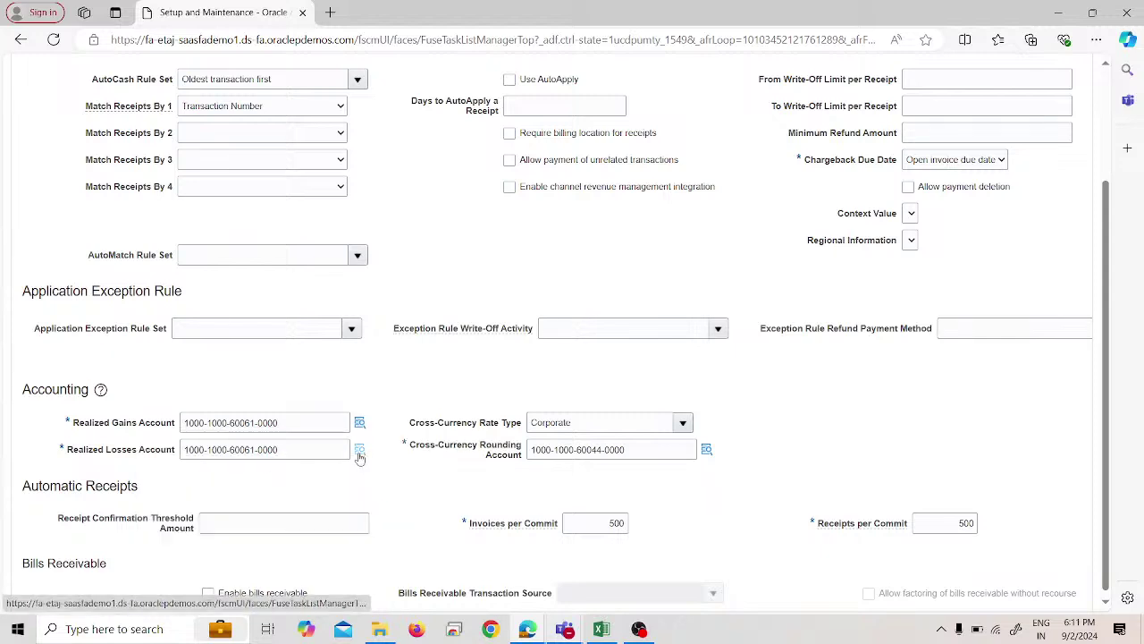
pyautogui.moveTo(359, 457)
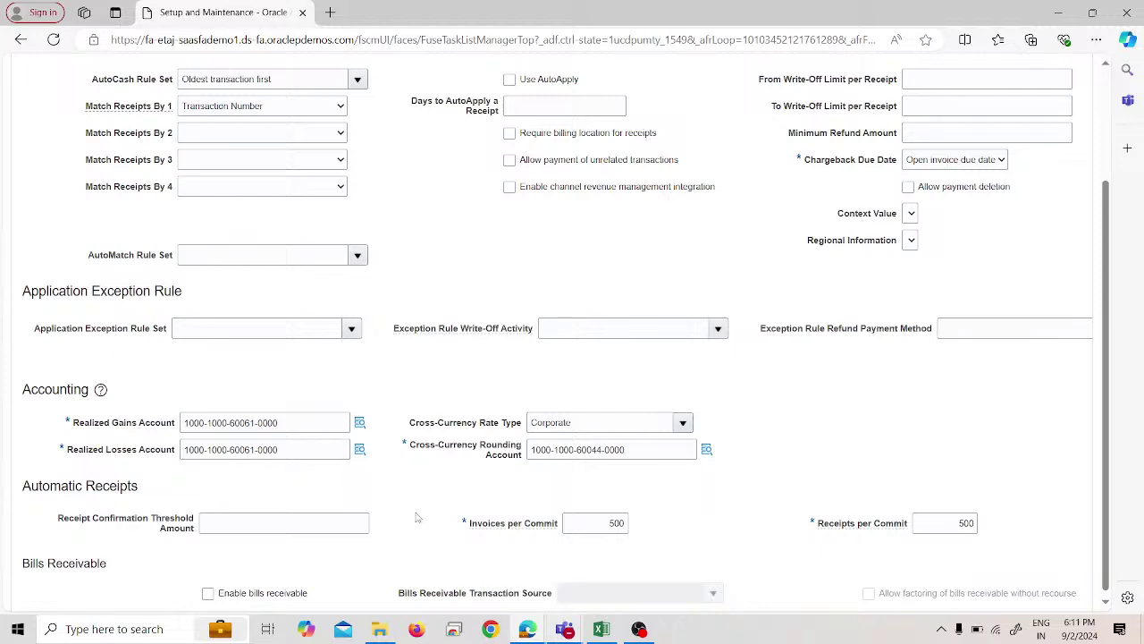
# Step: Open the RapidImplementationForGeneralLedger workbook from the Oracle Fusion Finance folder in Excel and display its Natural Accounts sheet
pyautogui.click(380, 630)
pyautogui.click(98, 256)
pyautogui.scroll(-2, 252, 344)
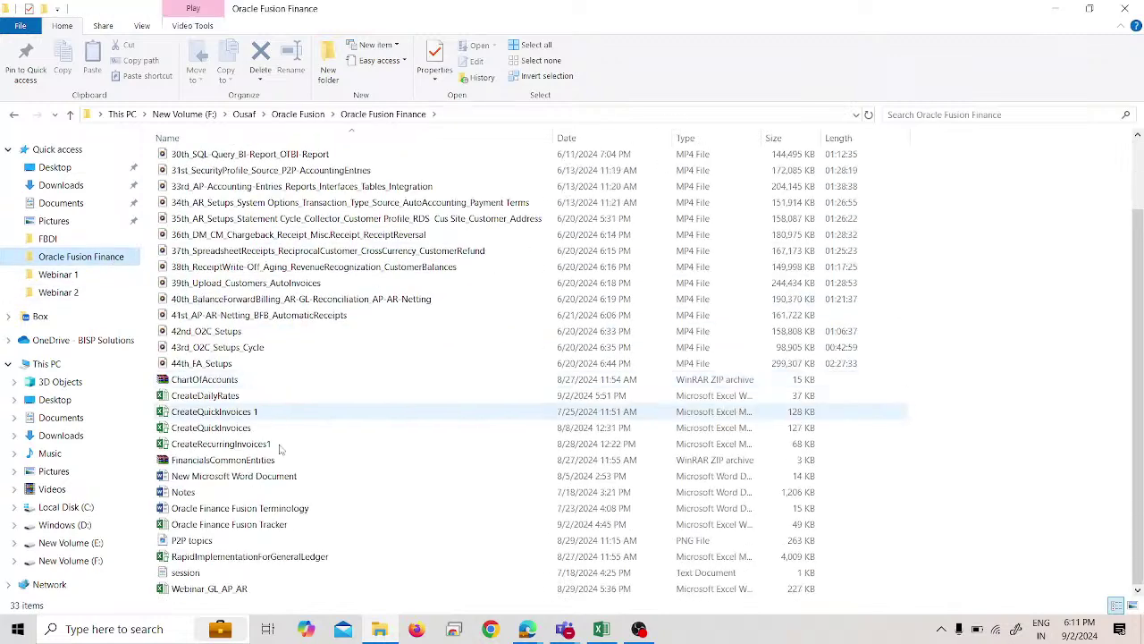
pyautogui.click(295, 556)
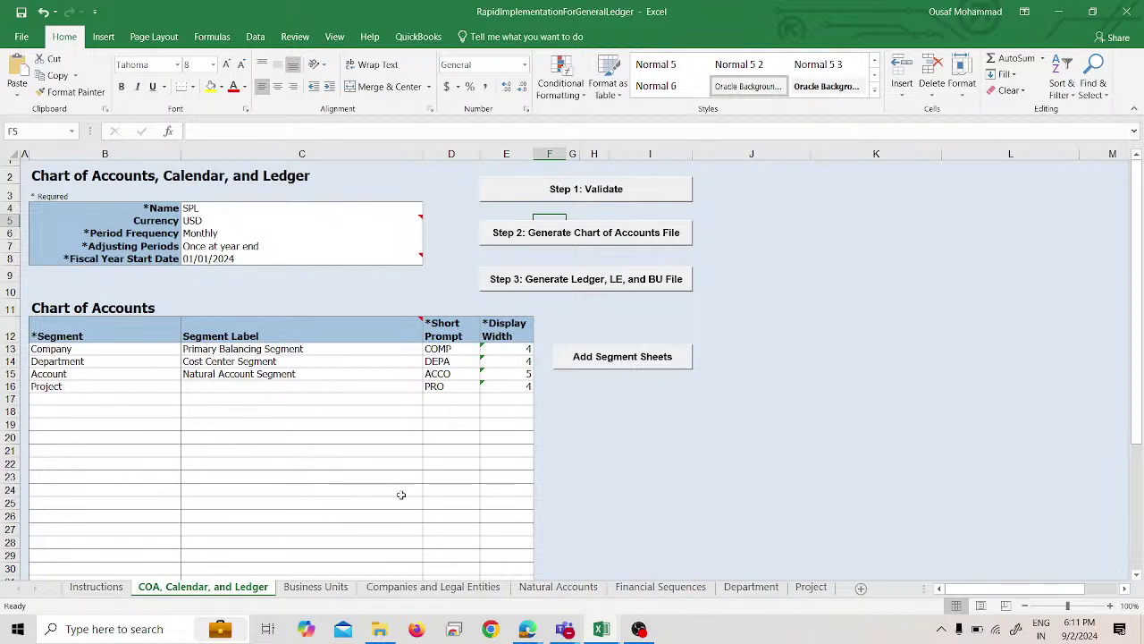
pyautogui.click(368, 587)
pyautogui.click(550, 587)
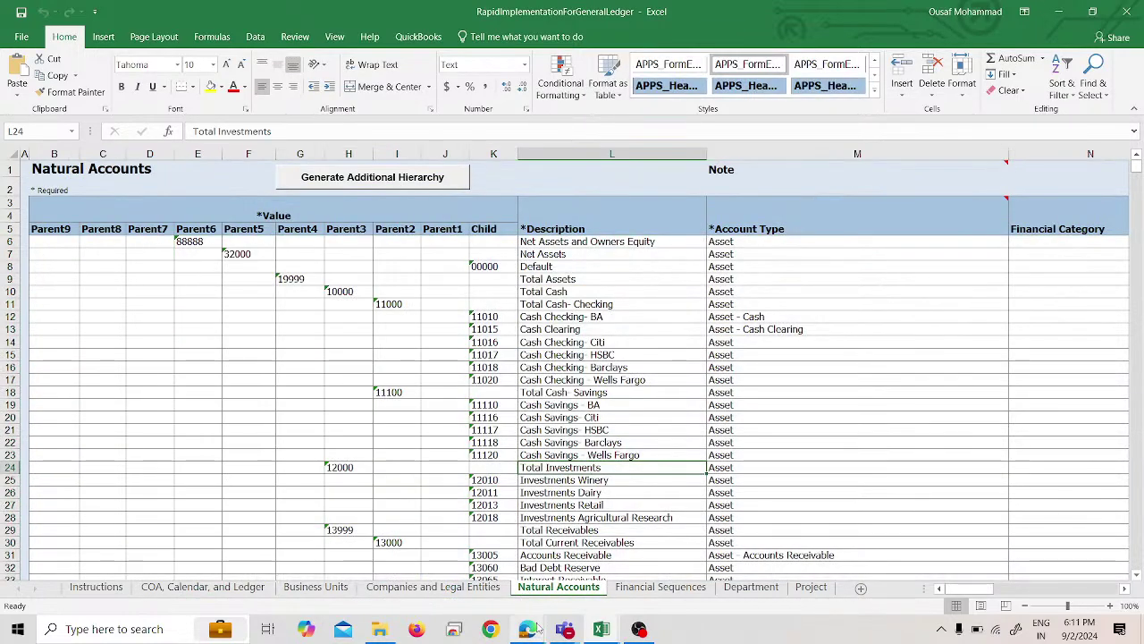
# Step: Return to the system options in the browser and review the Billing and Revenue sections from the accounting settings down to AutoInvoice
pyautogui.moveTo(535, 629)
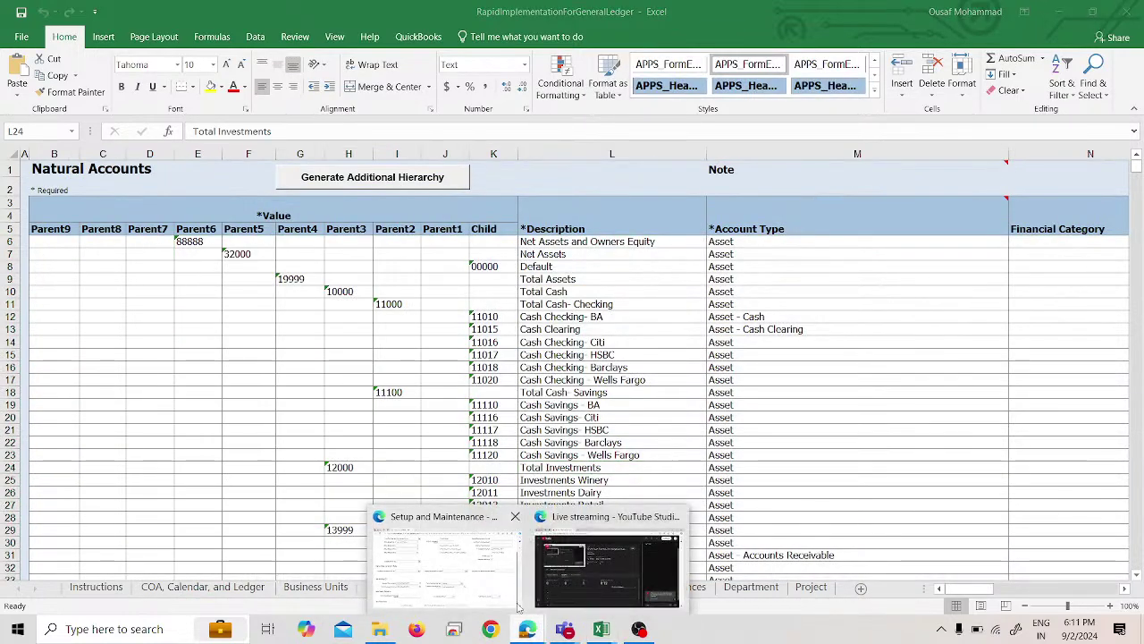
pyautogui.click(512, 575)
pyautogui.scroll(1, 333, 364)
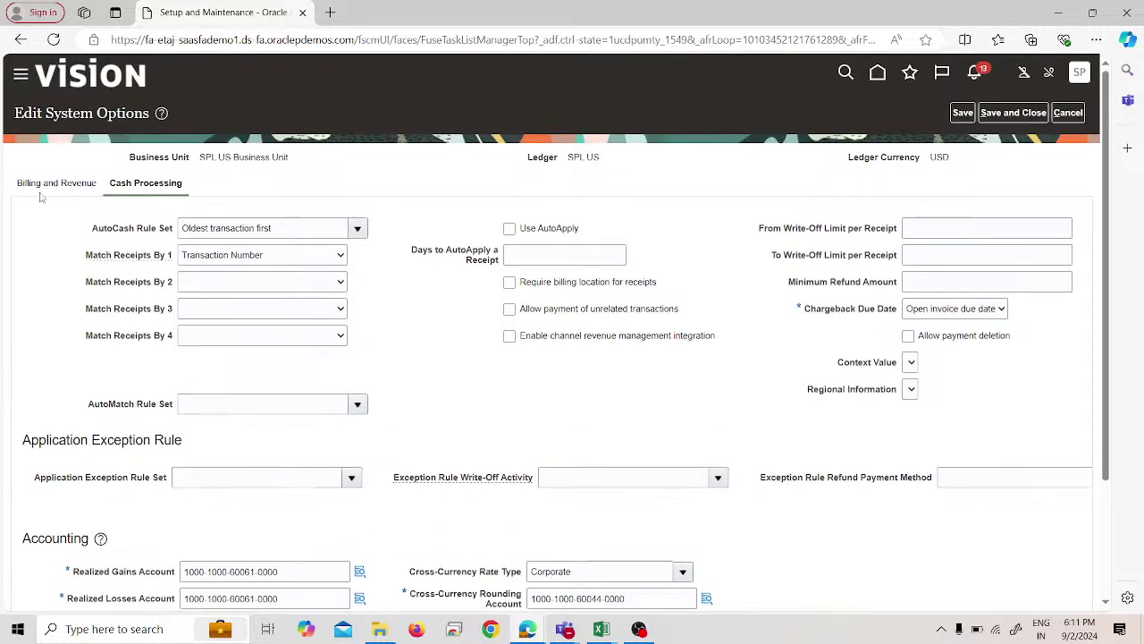
pyautogui.click(34, 185)
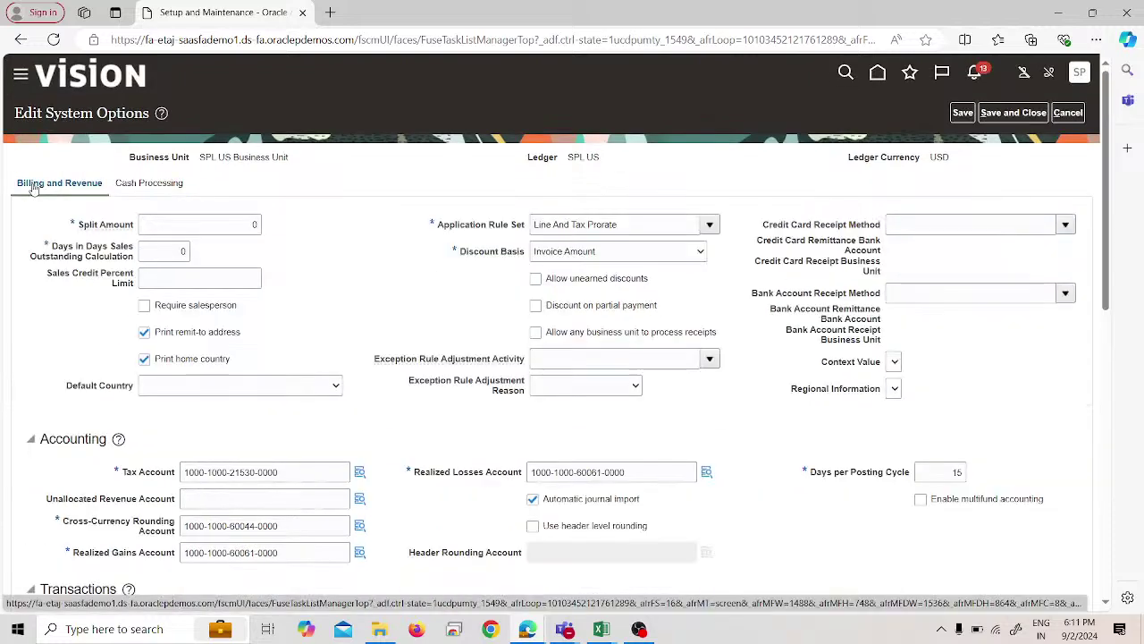
pyautogui.scroll(-3, 322, 357)
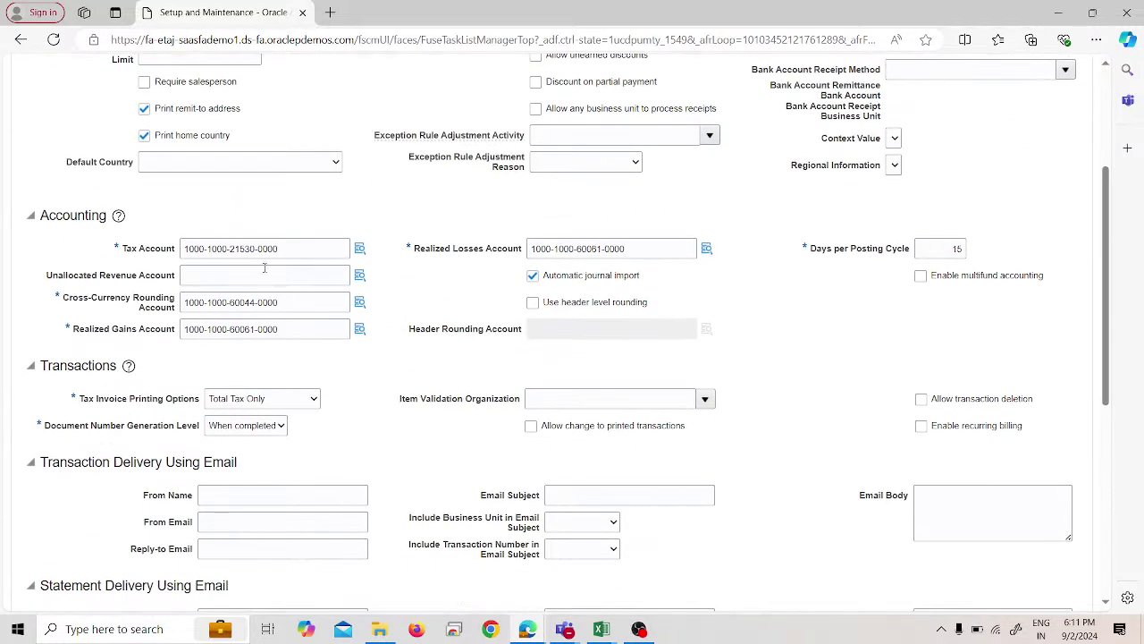
pyautogui.moveTo(352, 262)
pyautogui.scroll(-3, 386, 336)
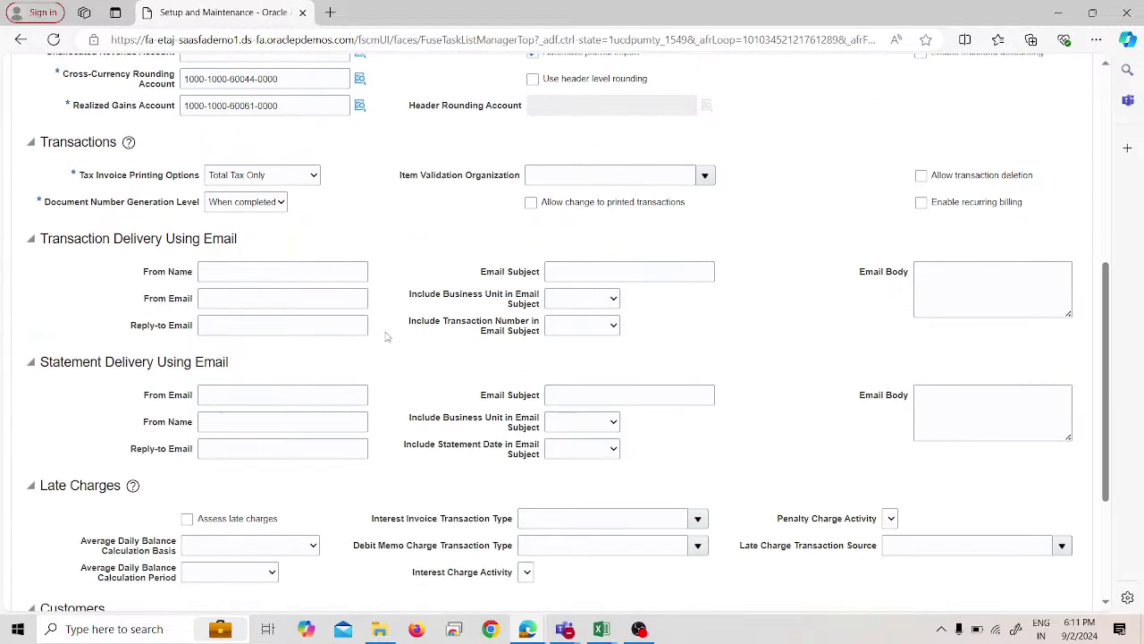
pyautogui.scroll(-3, 386, 336)
pyautogui.scroll(6, 386, 336)
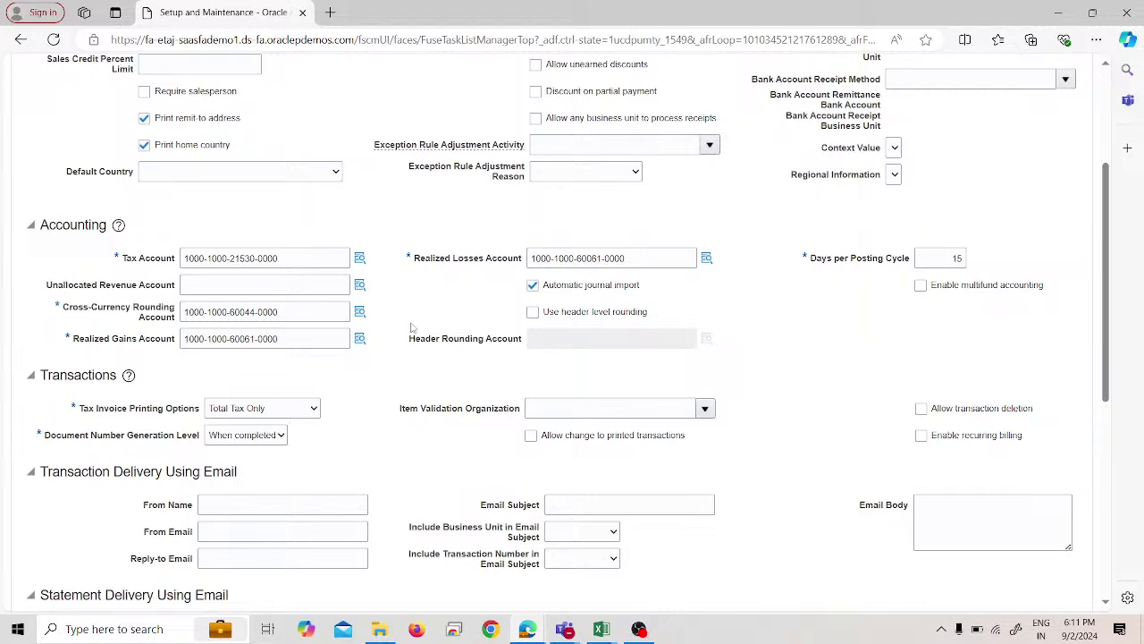
pyautogui.scroll(2, 409, 327)
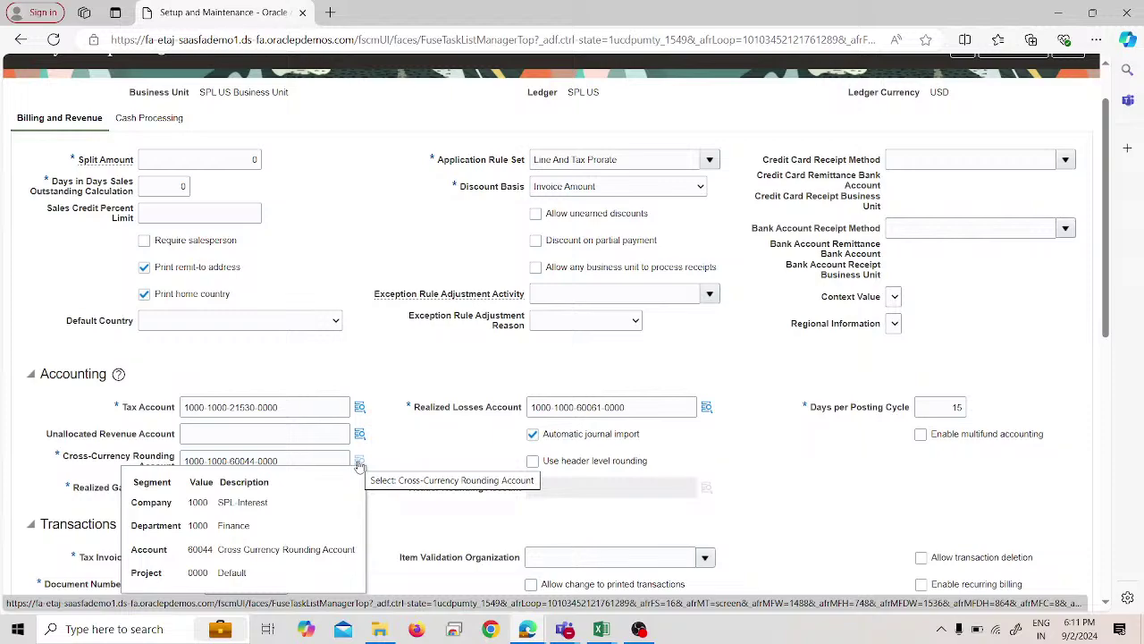
pyautogui.scroll(-5, 359, 465)
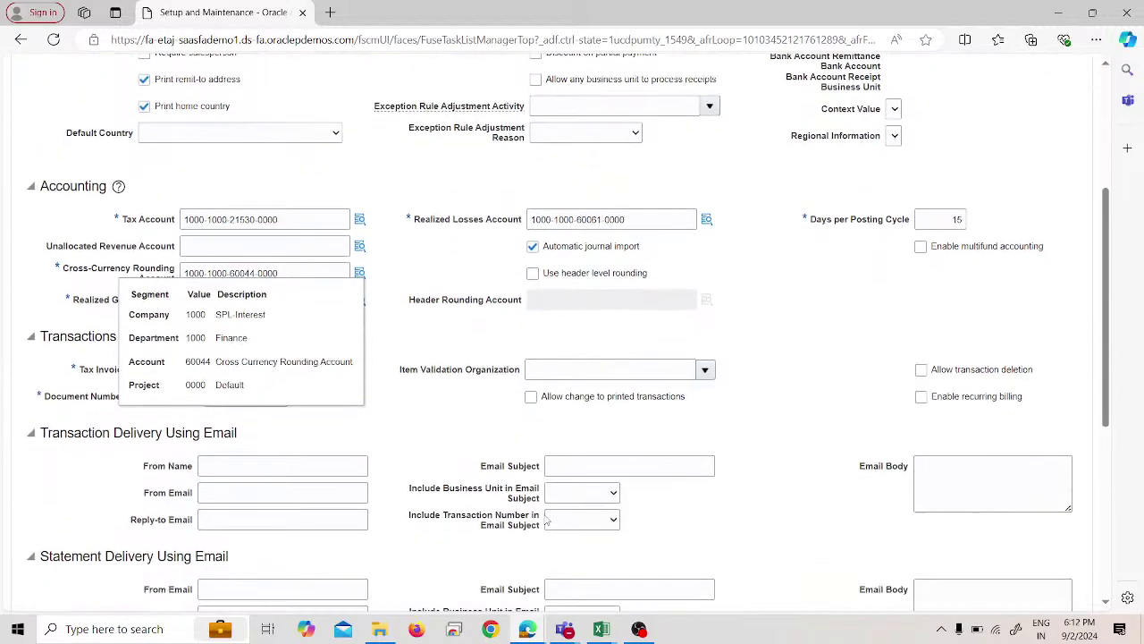
pyautogui.scroll(-3, 547, 519)
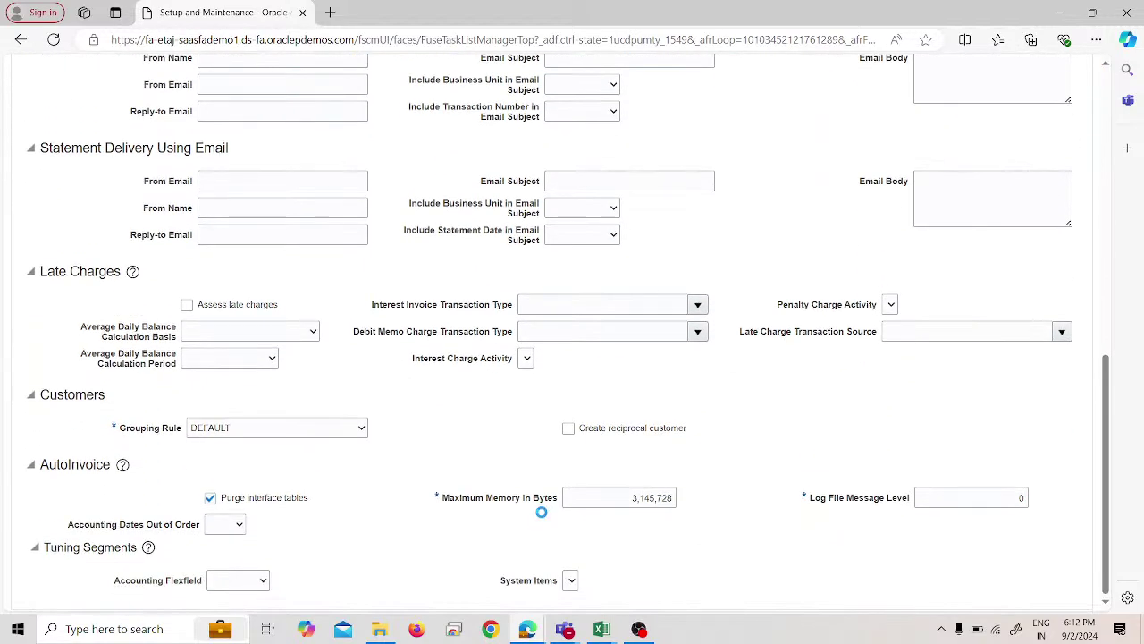
pyautogui.scroll(4, 500, 500)
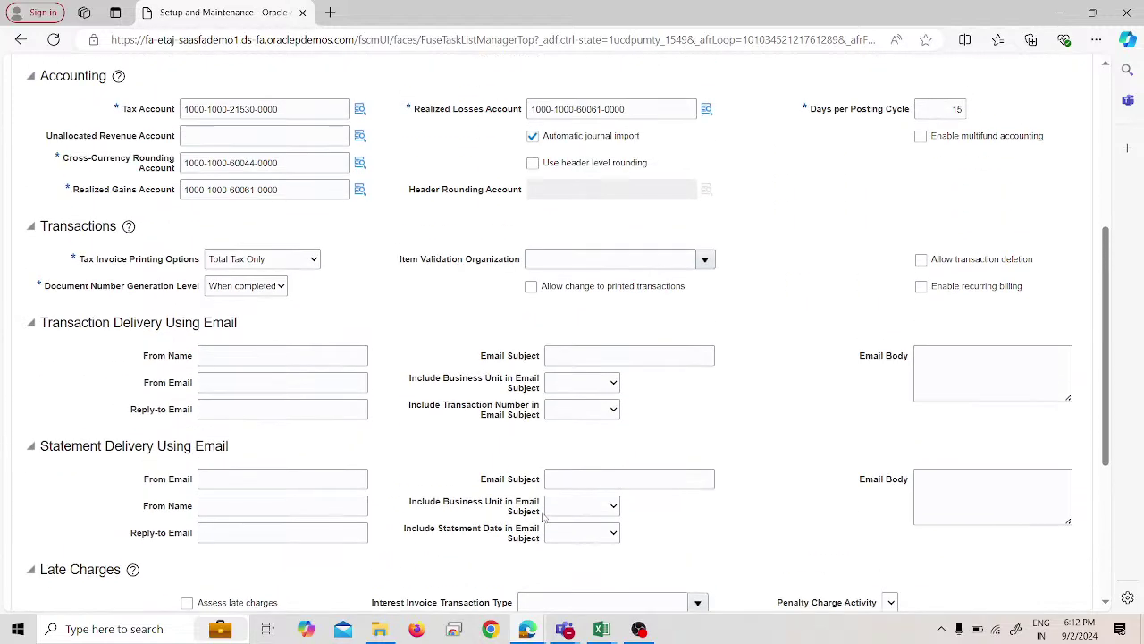
# Step: Check the Cross-Currency Rounding Account's segments, then search the Natural Accounts sheet in Excel for 60044
pyautogui.scroll(1, 466, 480)
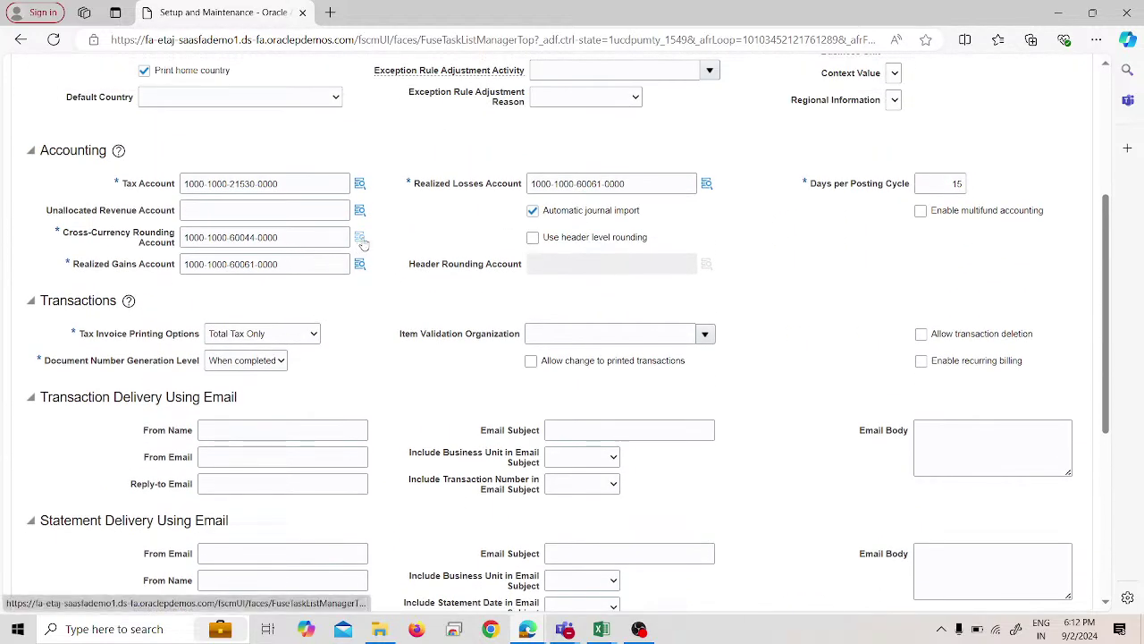
pyautogui.moveTo(361, 240)
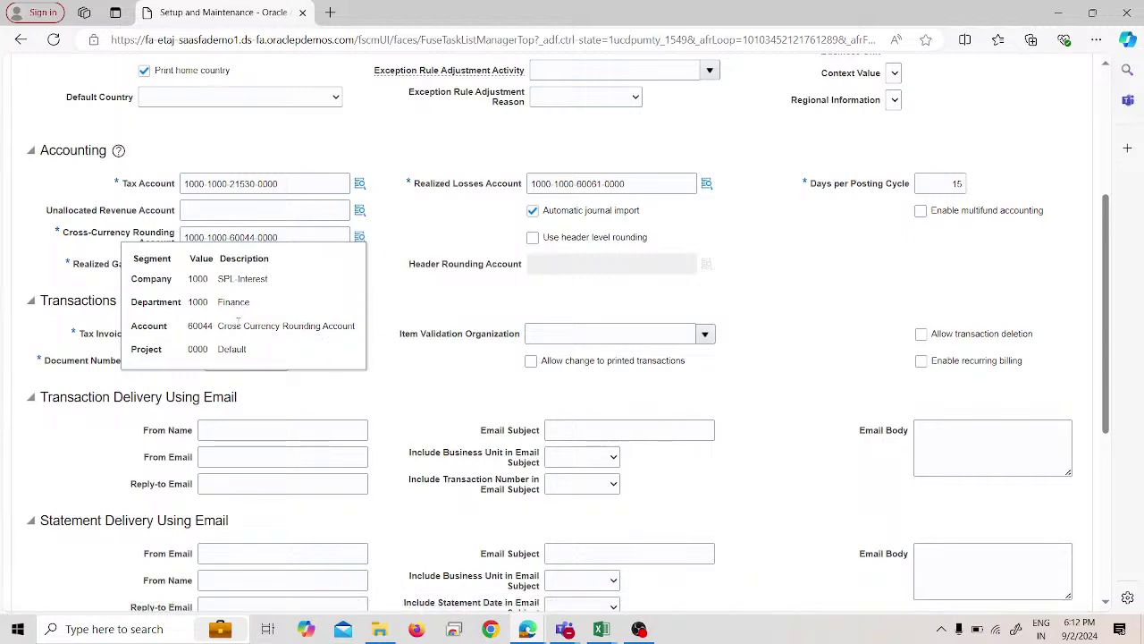
pyautogui.hotkey('alt', 'Tab')
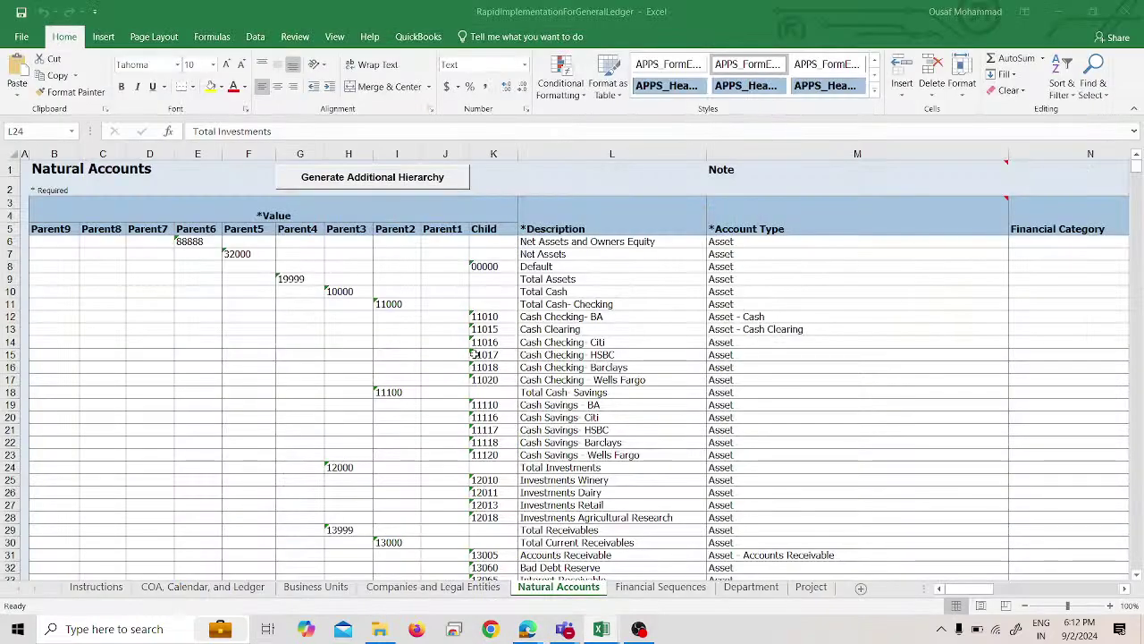
pyautogui.hotkey('ctrl', 'f')
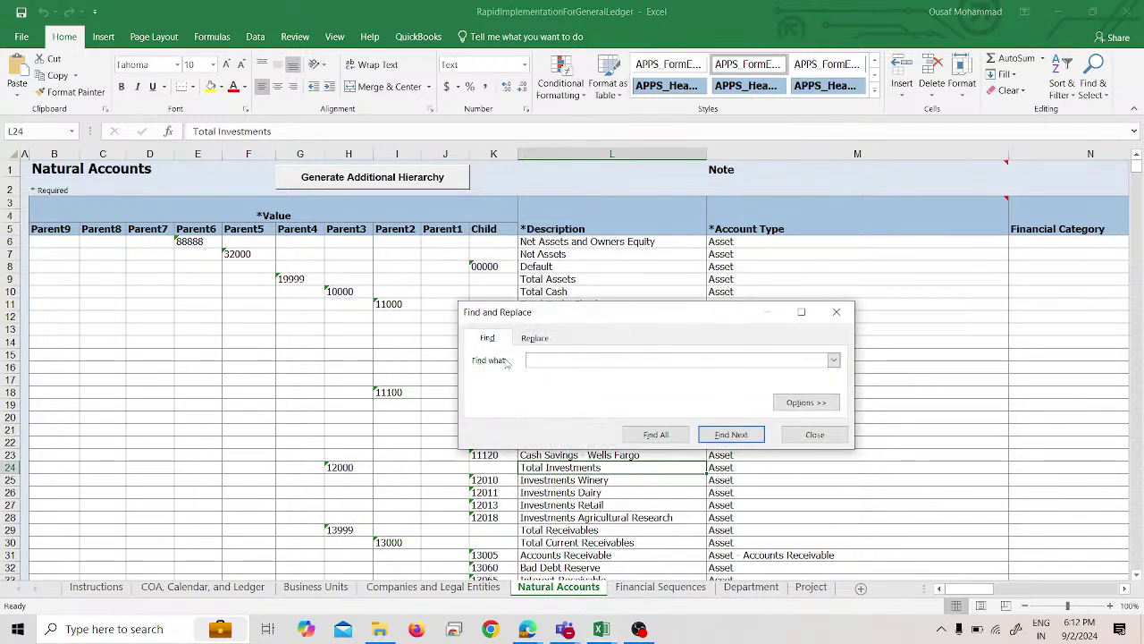
pyautogui.click(582, 354)
pyautogui.write('60044')
pyautogui.moveTo(539, 312); pyautogui.dragTo(122, 389)
pyautogui.press('Return')
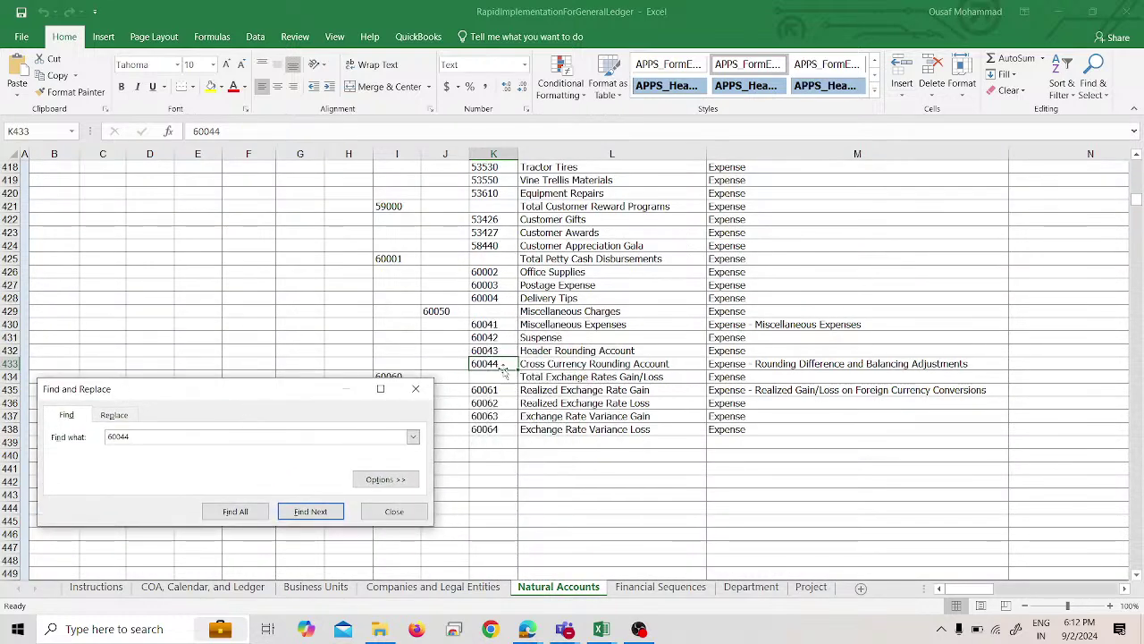
# Step: Examine the description and account type of account 60044 on the Natural Accounts sheet
pyautogui.click(563, 364)
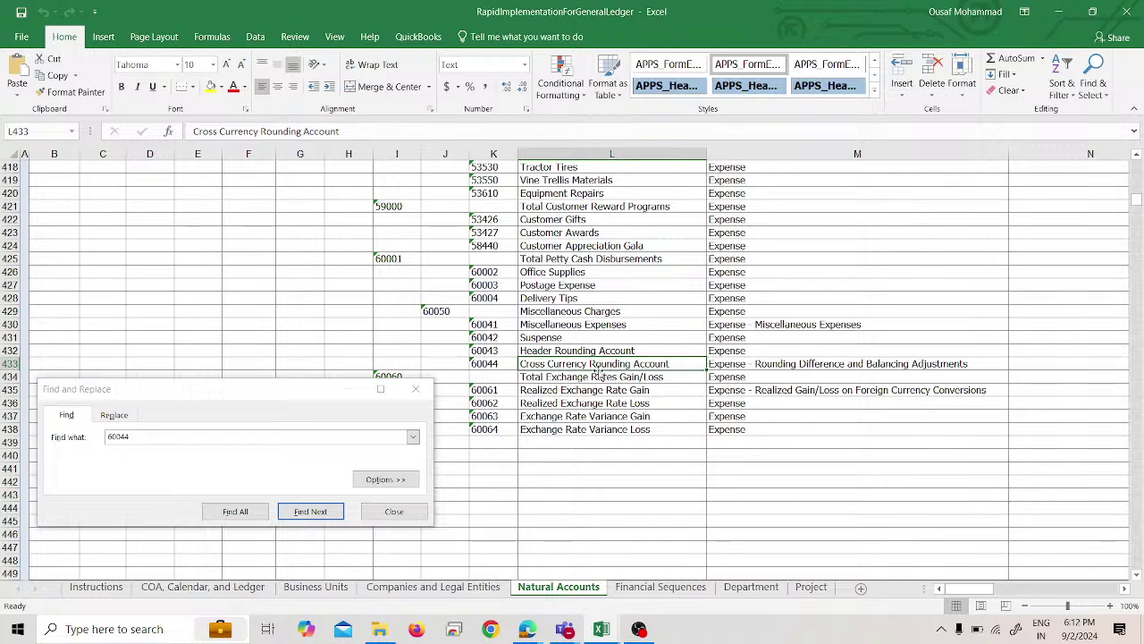
pyautogui.click(730, 367)
pyautogui.click(722, 349)
pyautogui.click(715, 369)
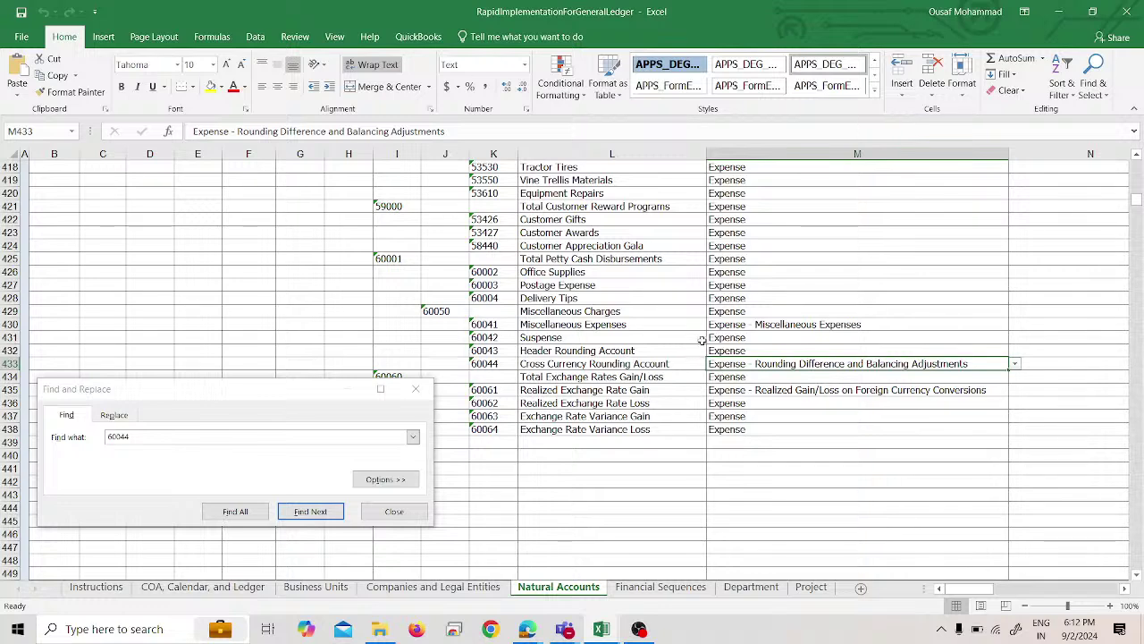
# Step: Return to the system options in the browser and check the Realized Gains Account's segments and the remaining Billing and Revenue settings
pyautogui.hotkey('alt', 'Tab')
pyautogui.hotkey('alt', 'Tab')
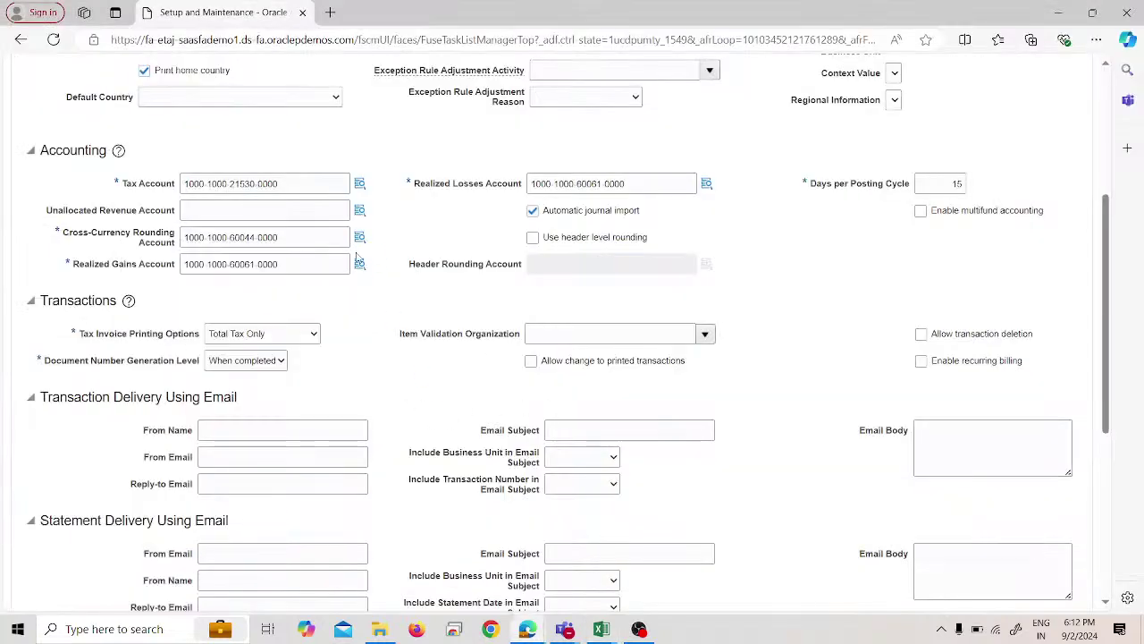
pyautogui.scroll(4, 682, 283)
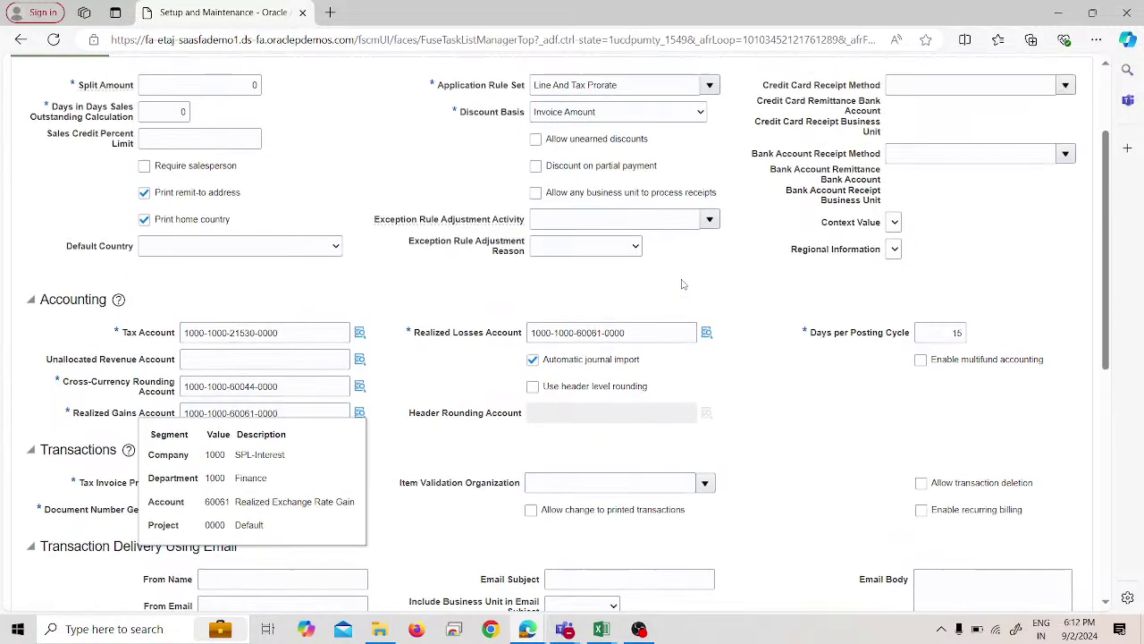
pyautogui.scroll(-3, 684, 286)
pyautogui.scroll(-5, 682, 285)
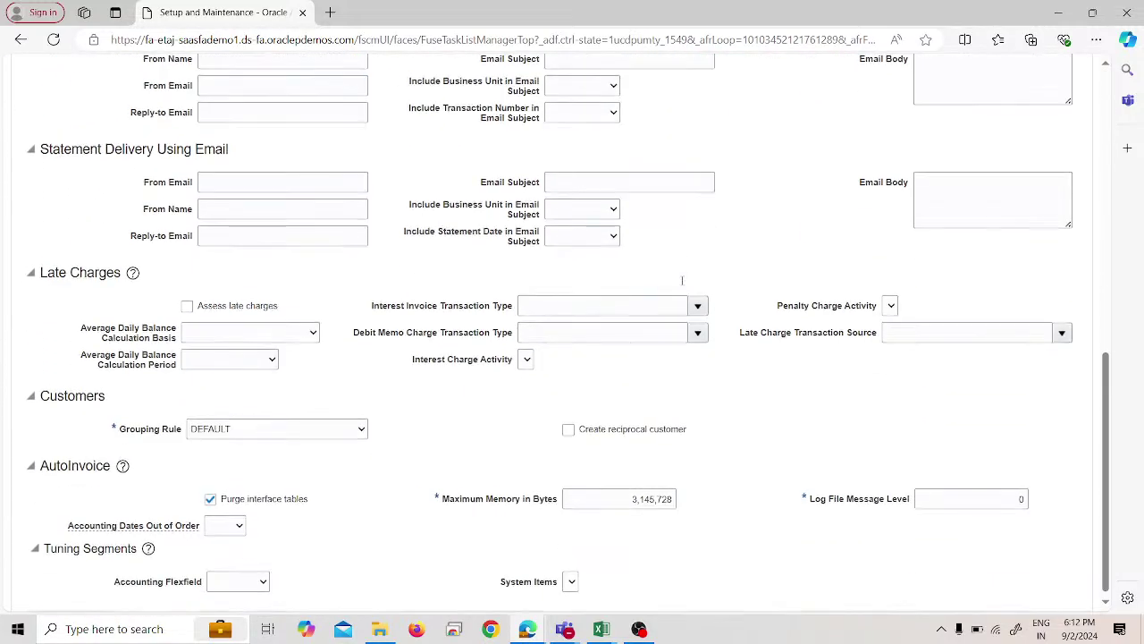
pyautogui.scroll(5, 682, 285)
# Step: Switch to the Excel workbook and search the Natural Accounts sheet for "revenue"
pyautogui.hotkey('alt', 'Tab')
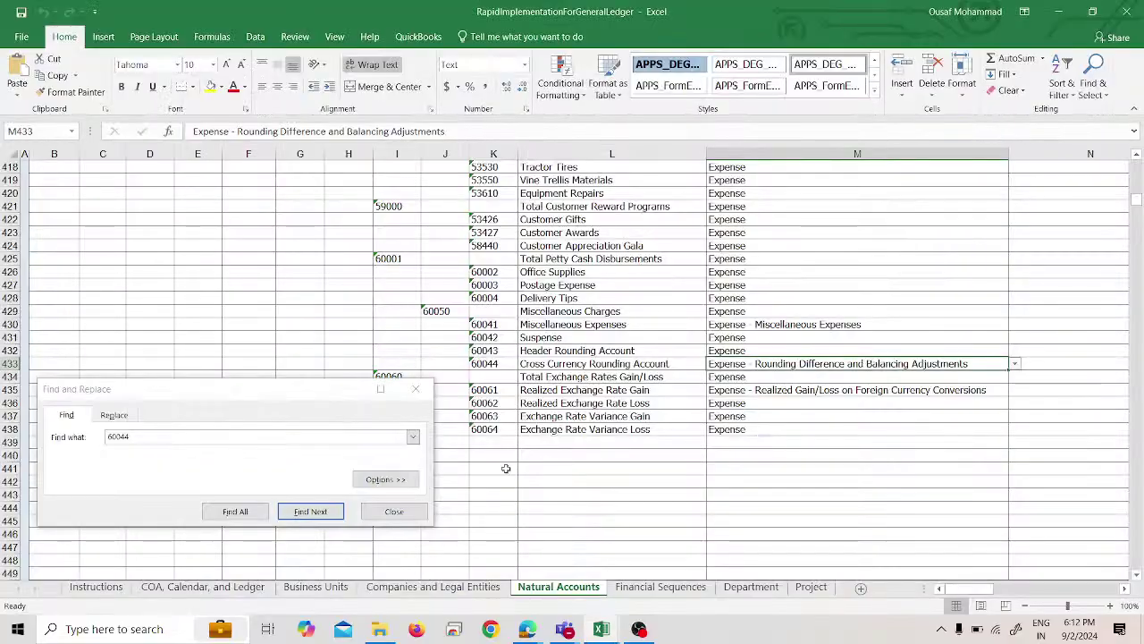
pyautogui.click(176, 441)
pyautogui.doubleClick(176, 440)
pyautogui.write('ro')
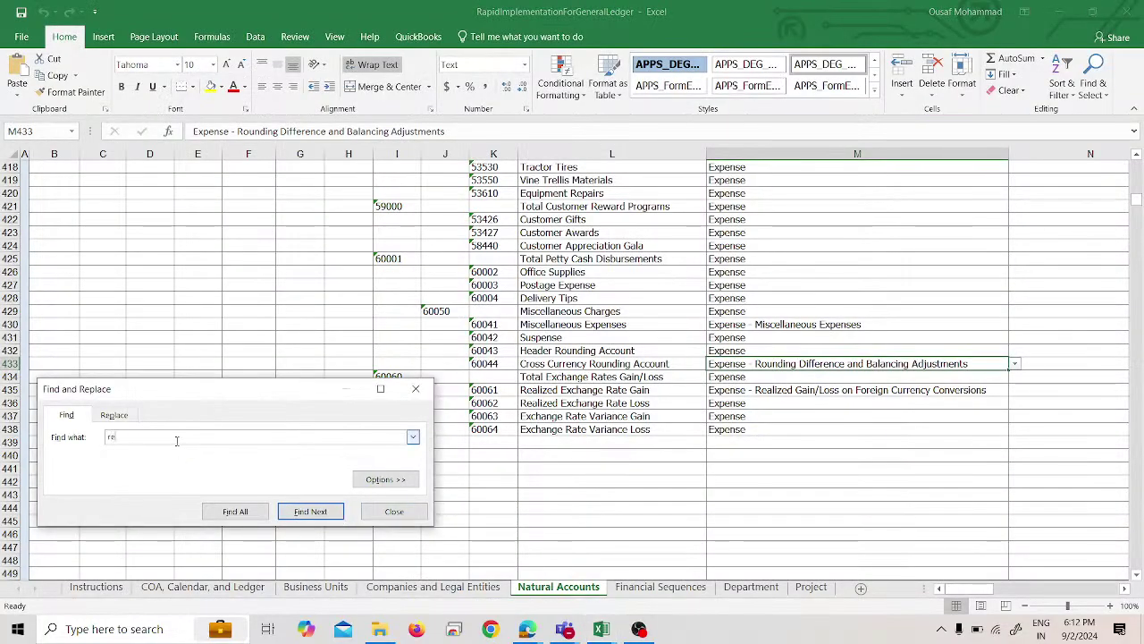
pyautogui.press('Return')
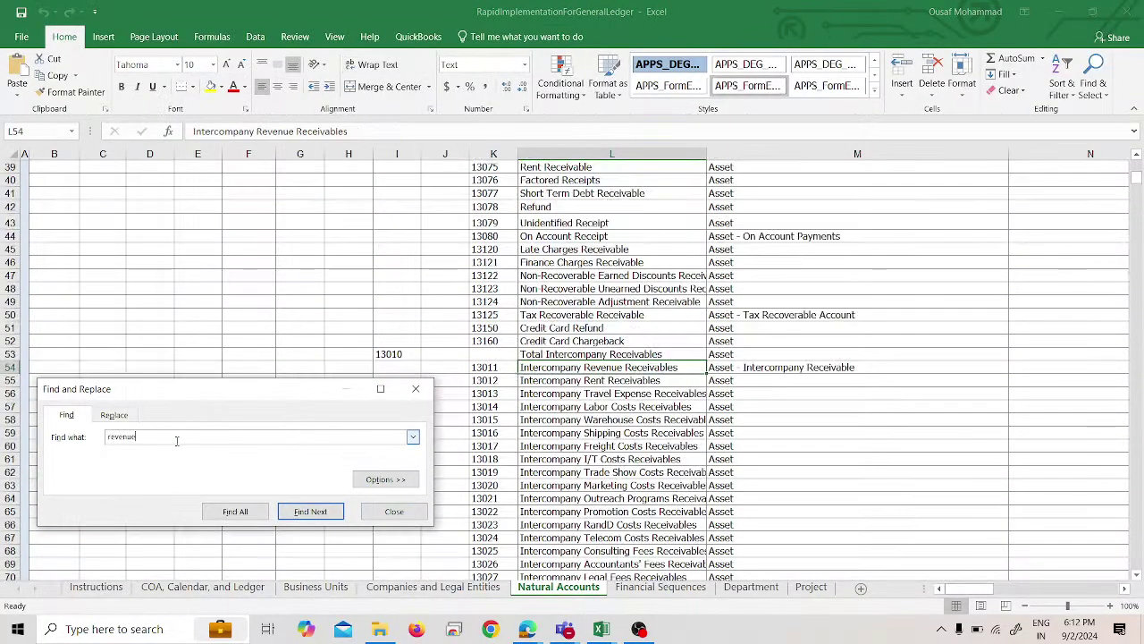
pyautogui.moveTo(242, 401); pyautogui.dragTo(288, 432)
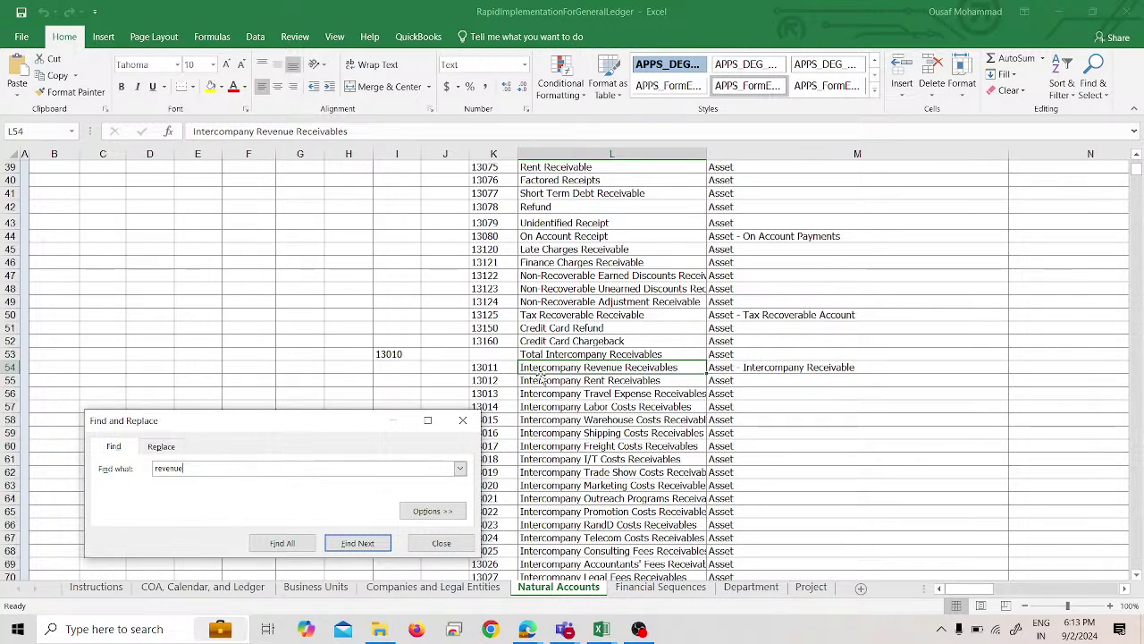
# Step: Return to the browser and review the Billing and Revenue system options from accounting through to the end of the page
pyautogui.hotkey('alt', 'Tab')
pyautogui.hotkey('alt', 'Tab')
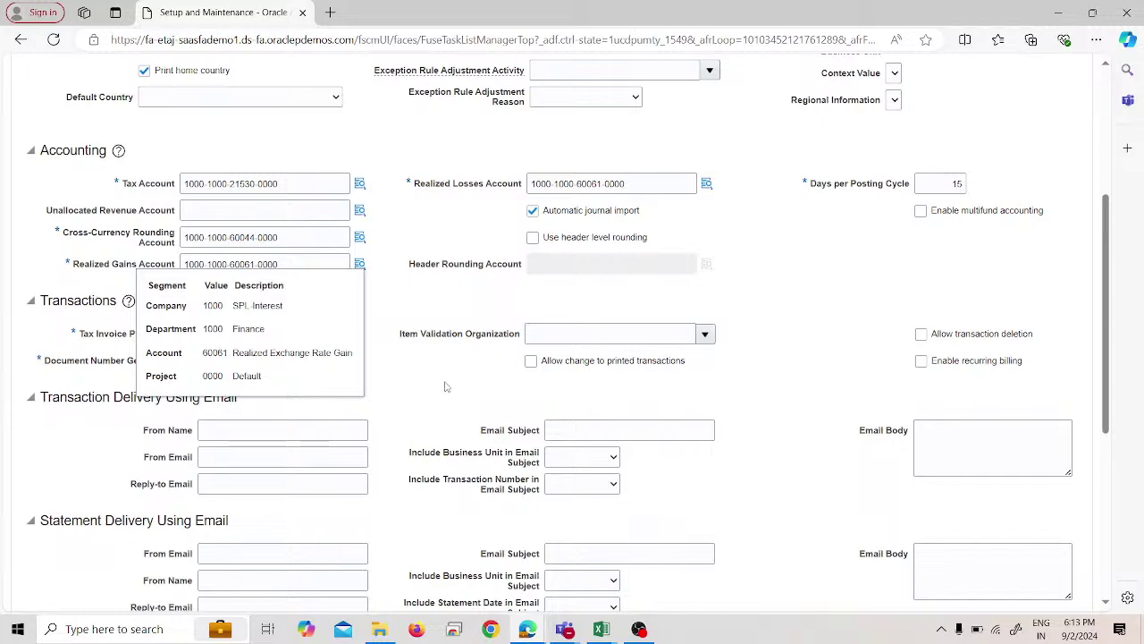
pyautogui.scroll(-1, 451, 384)
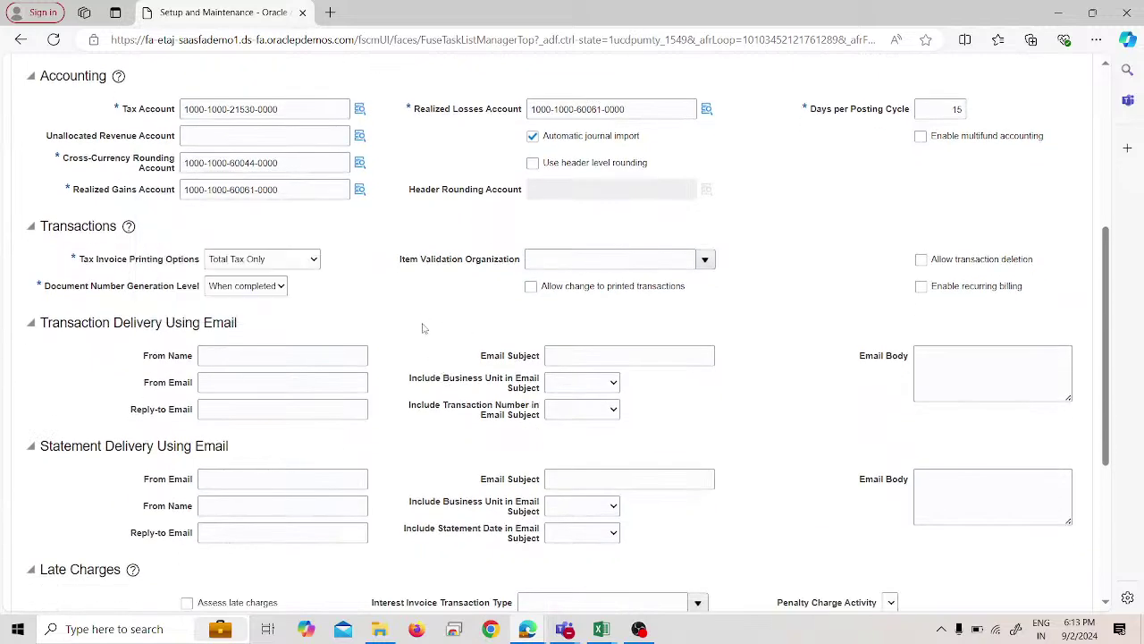
pyautogui.scroll(-4, 428, 330)
pyautogui.scroll(5, 427, 330)
pyautogui.scroll(3, 214, 125)
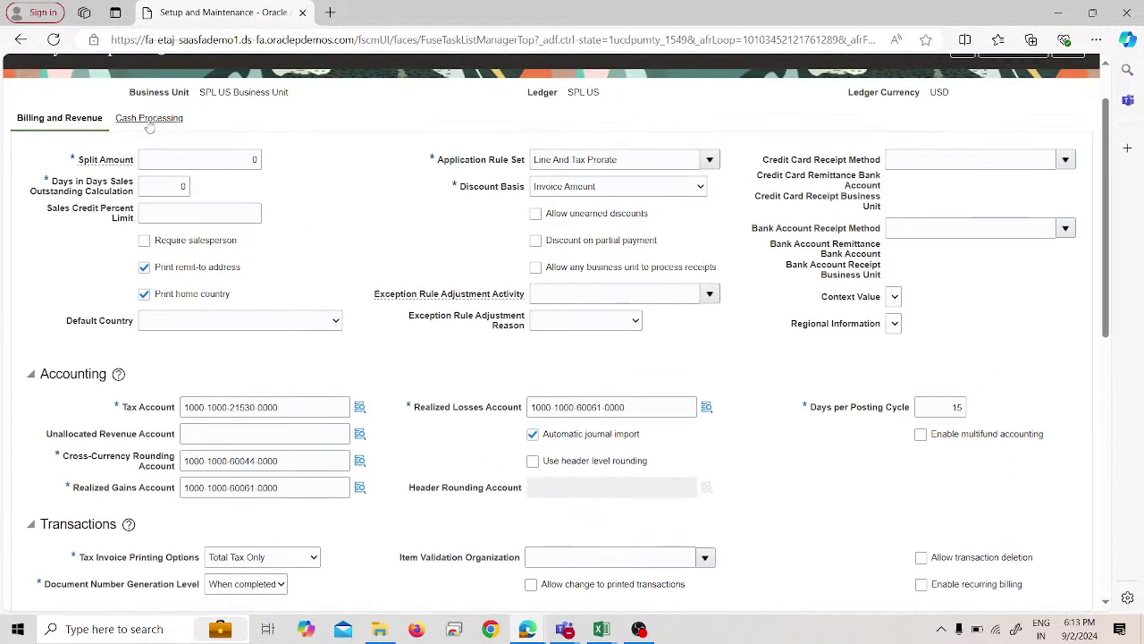
# Step: Review the Cash Processing settings, including the AutoCash rule, application exception rule and realized gains and losses accounts
pyautogui.click(148, 122)
pyautogui.scroll(-1, 301, 306)
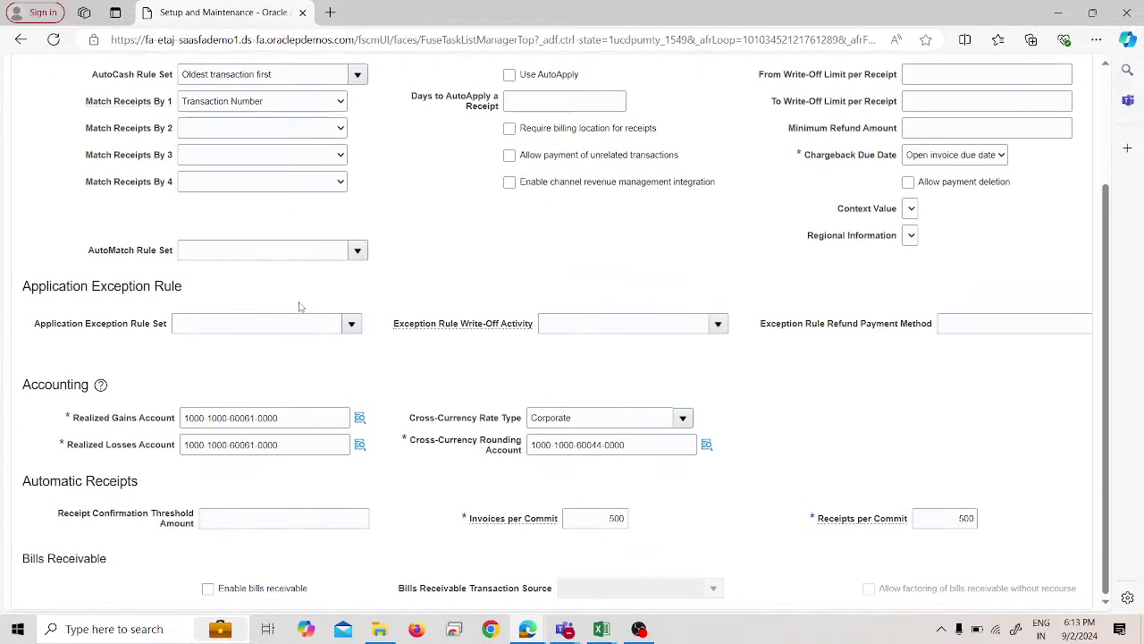
pyautogui.scroll(2, 421, 383)
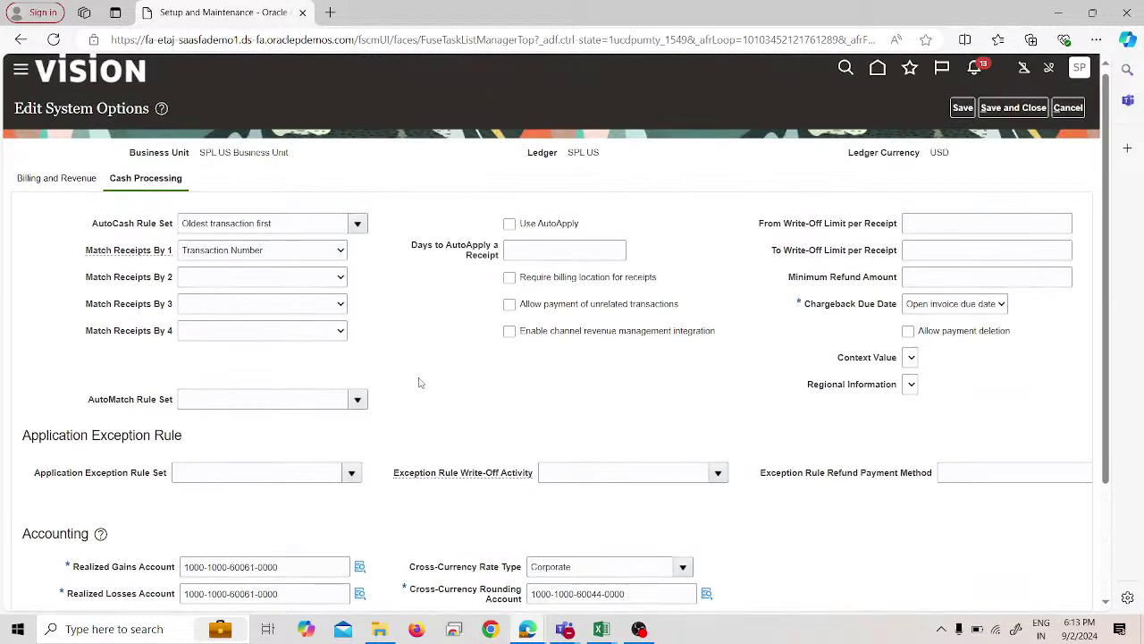
pyautogui.scroll(-2, 420, 382)
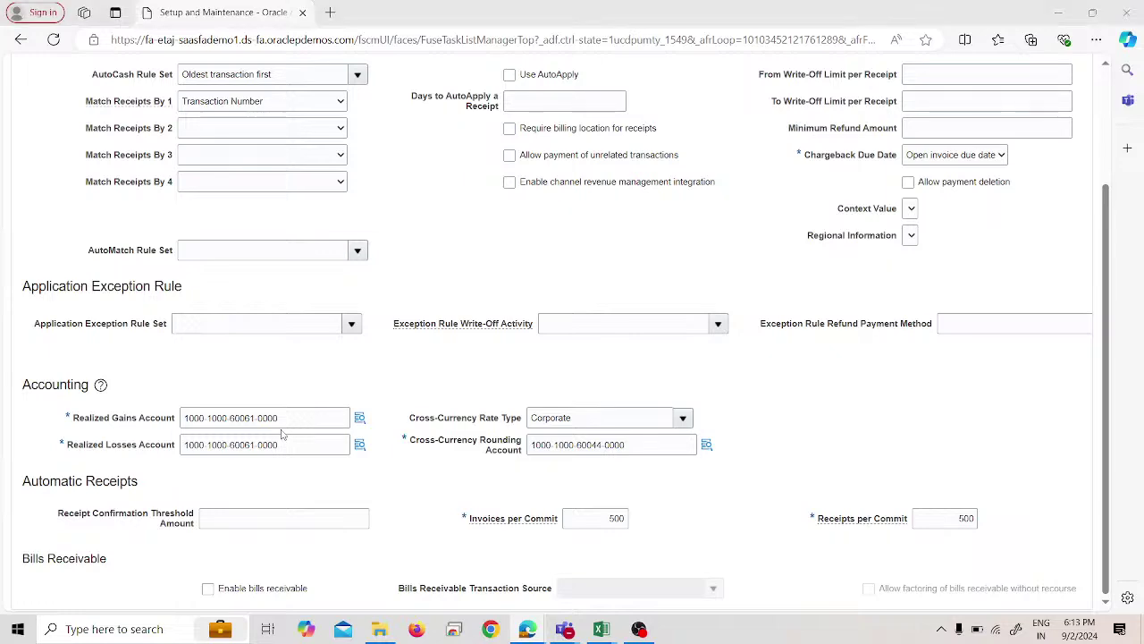
# Step: Switch back to the Excel workbook and examine the account types of the Intercompany Revenue Receivables row and the rows below it
pyautogui.hotkey('alt', 'Tab')
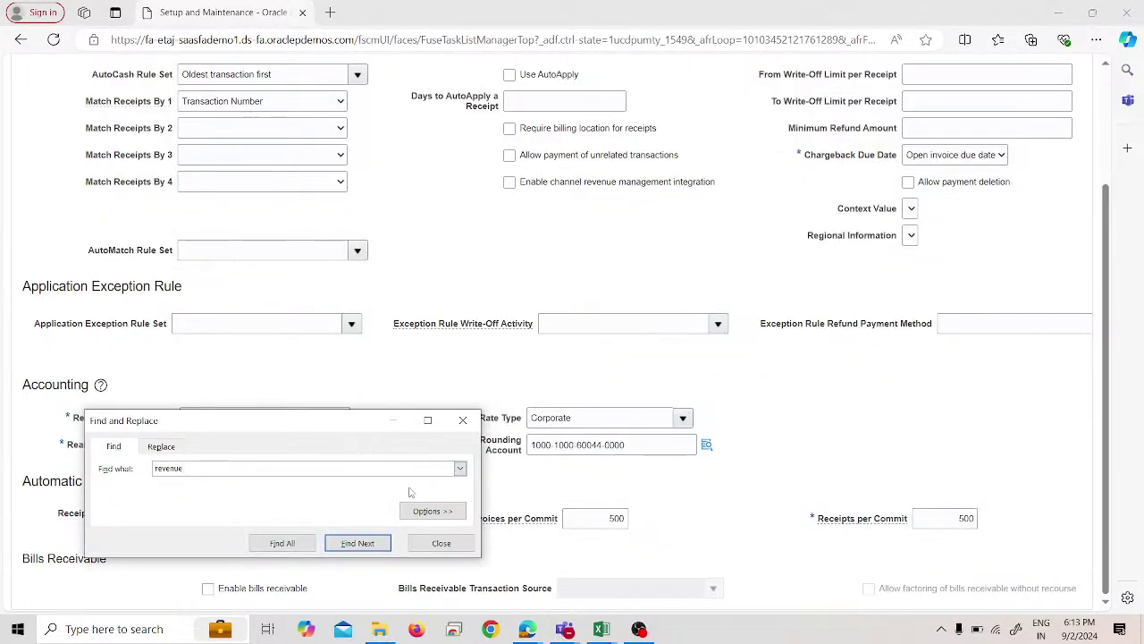
pyautogui.hotkey('alt', 'Tab')
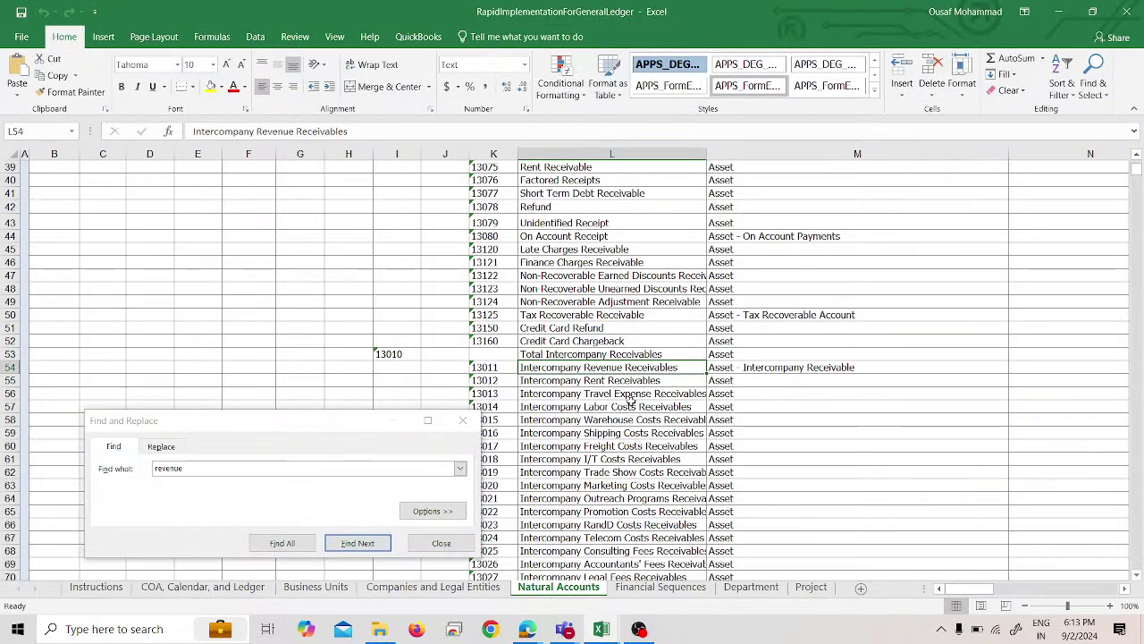
pyautogui.click(728, 372)
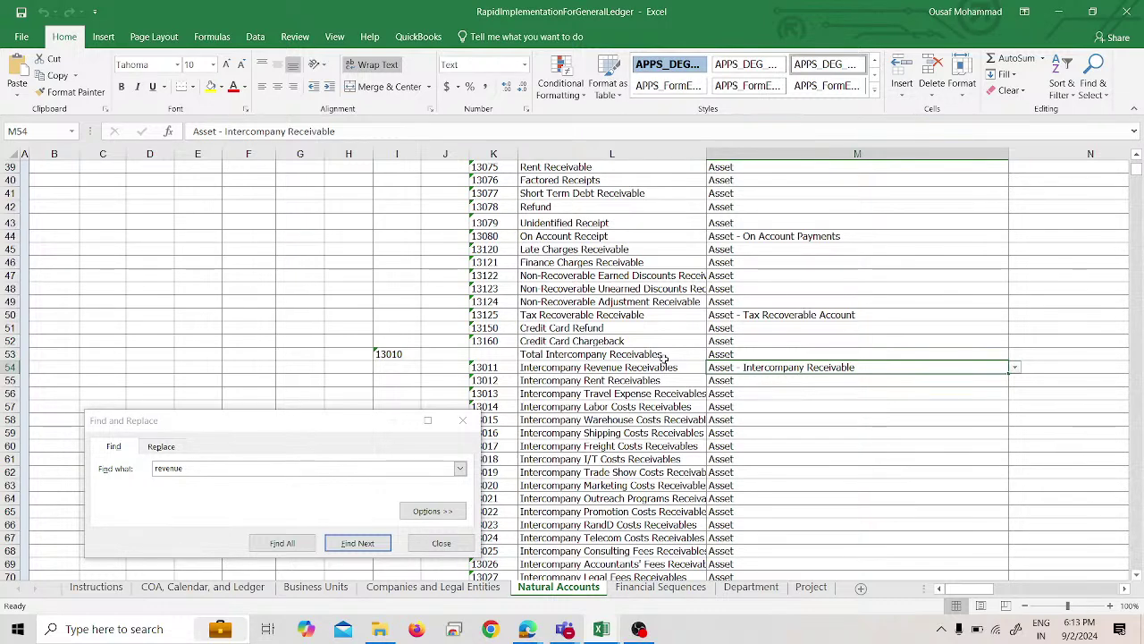
pyautogui.click(713, 385)
pyautogui.click(772, 403)
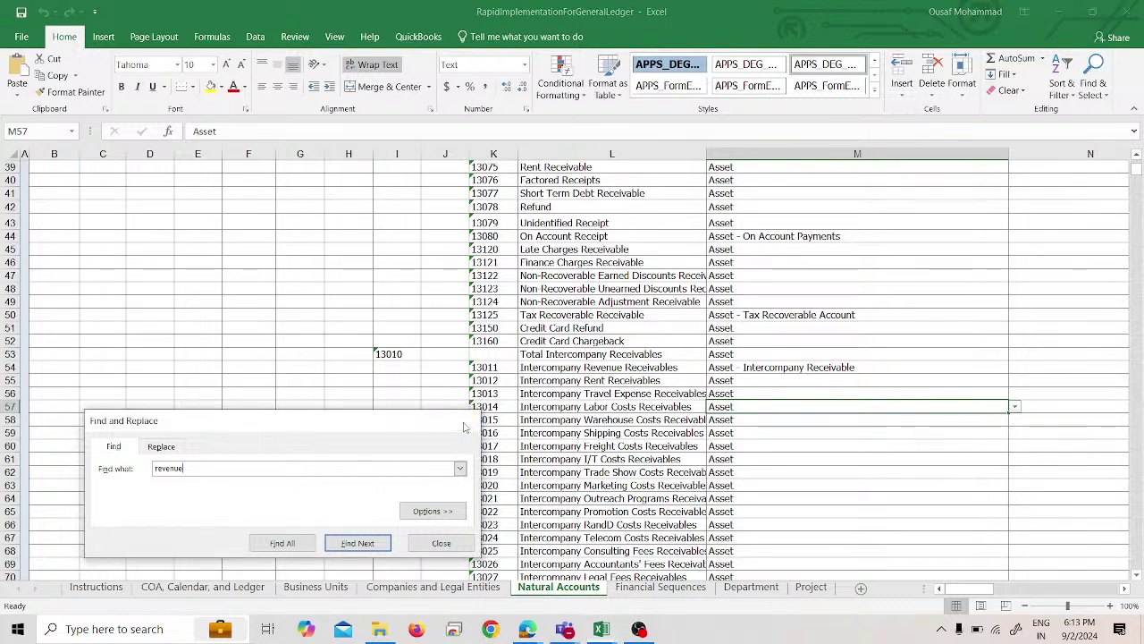
# Step: Dismiss the search and close the RapidImplementationForGeneralLedger workbook without saving changes
pyautogui.click(462, 421)
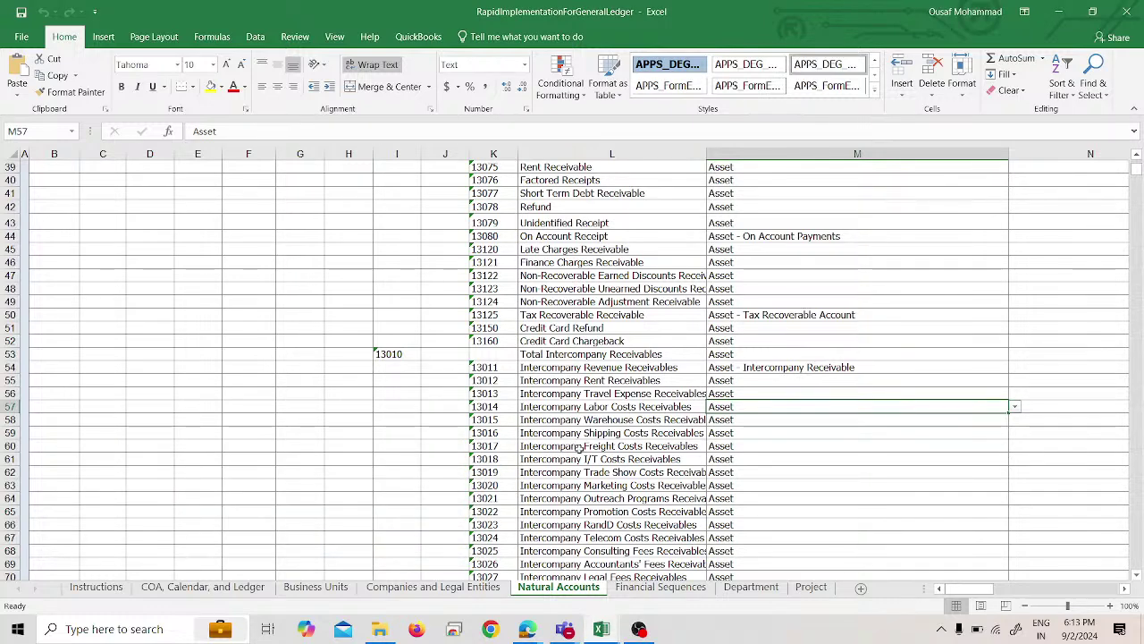
pyautogui.scroll(-3, 579, 448)
pyautogui.scroll(2, 566, 451)
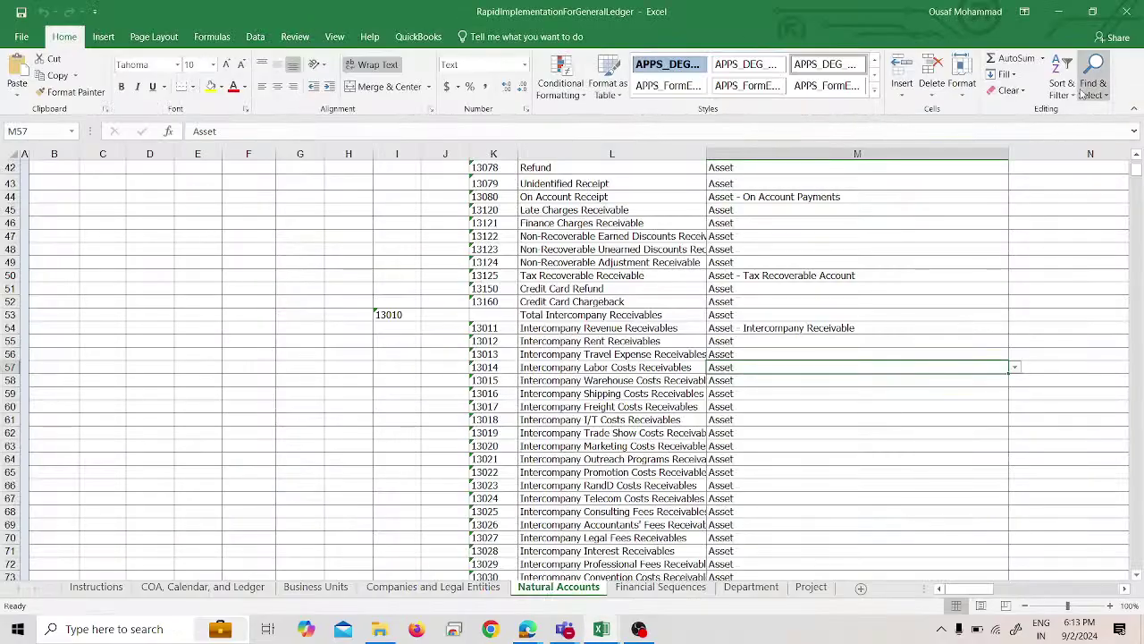
pyautogui.click(1128, 18)
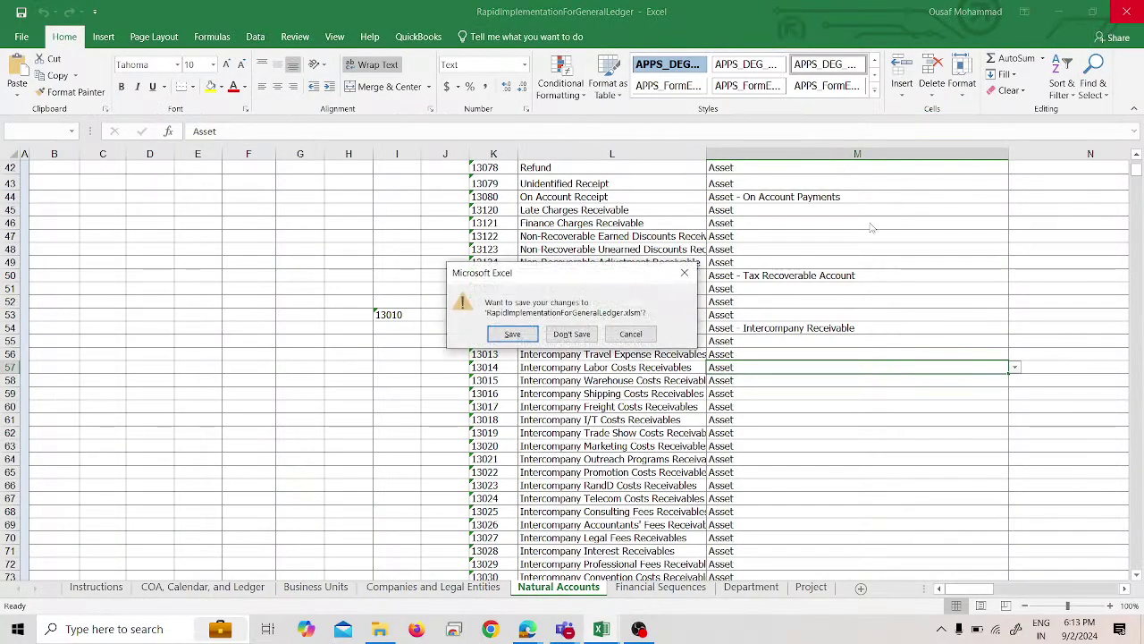
pyautogui.click(585, 332)
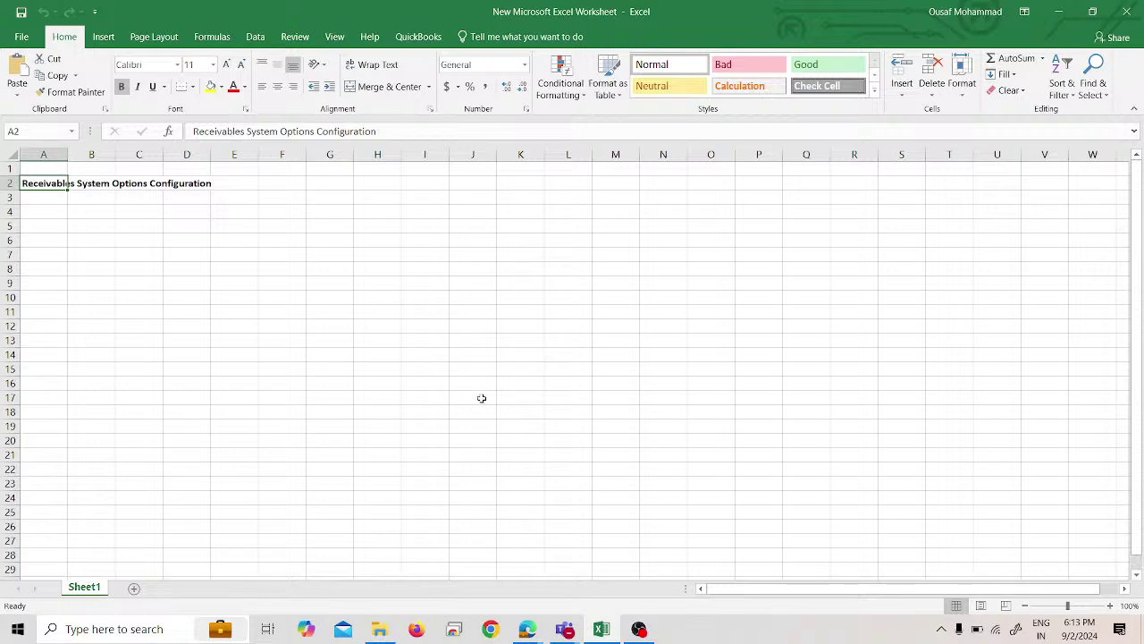
pyautogui.hotkey('alt', 'Tab')
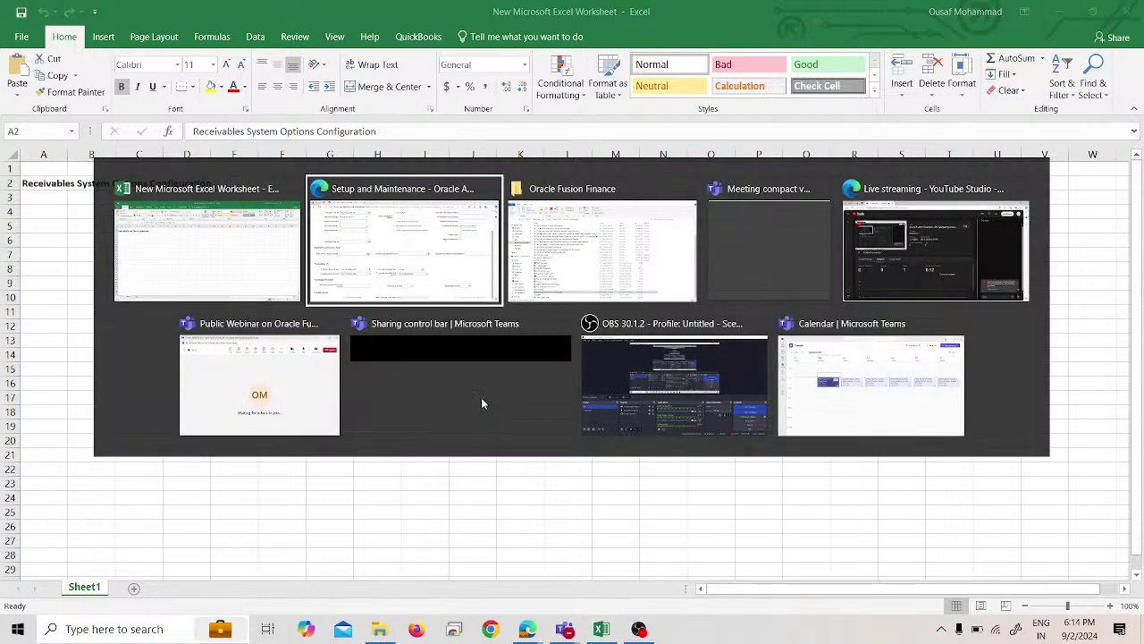
pyautogui.scroll(2, 463, 434)
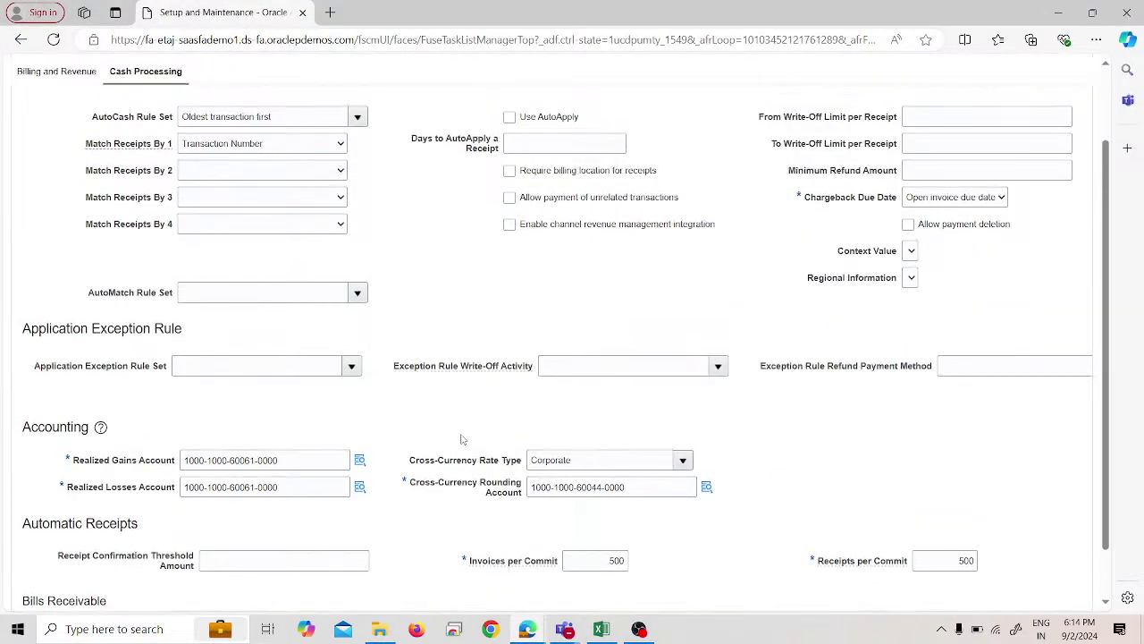
pyautogui.scroll(-2, 80, 215)
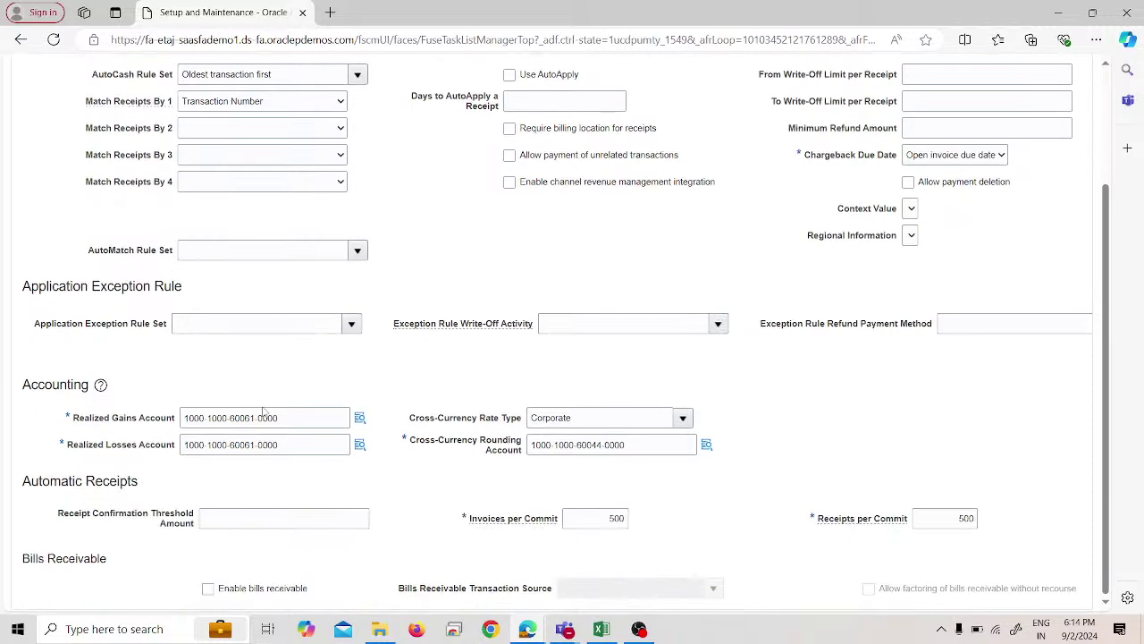
pyautogui.click(250, 444)
pyautogui.press('BackSpace')
pyautogui.write('2')
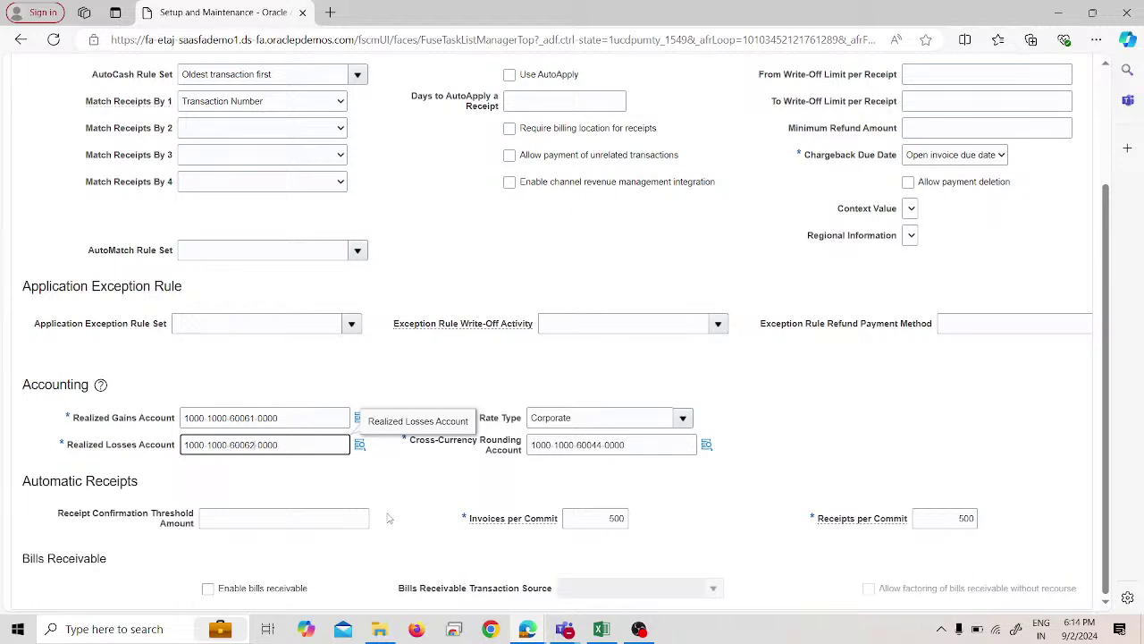
pyautogui.click(430, 481)
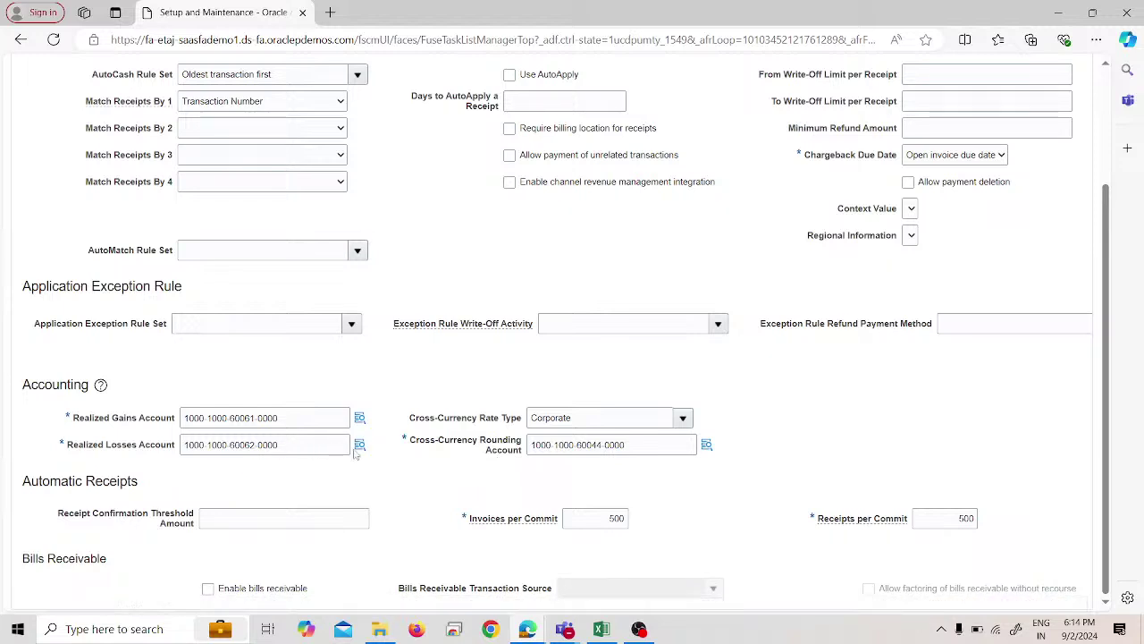
pyautogui.click(358, 447)
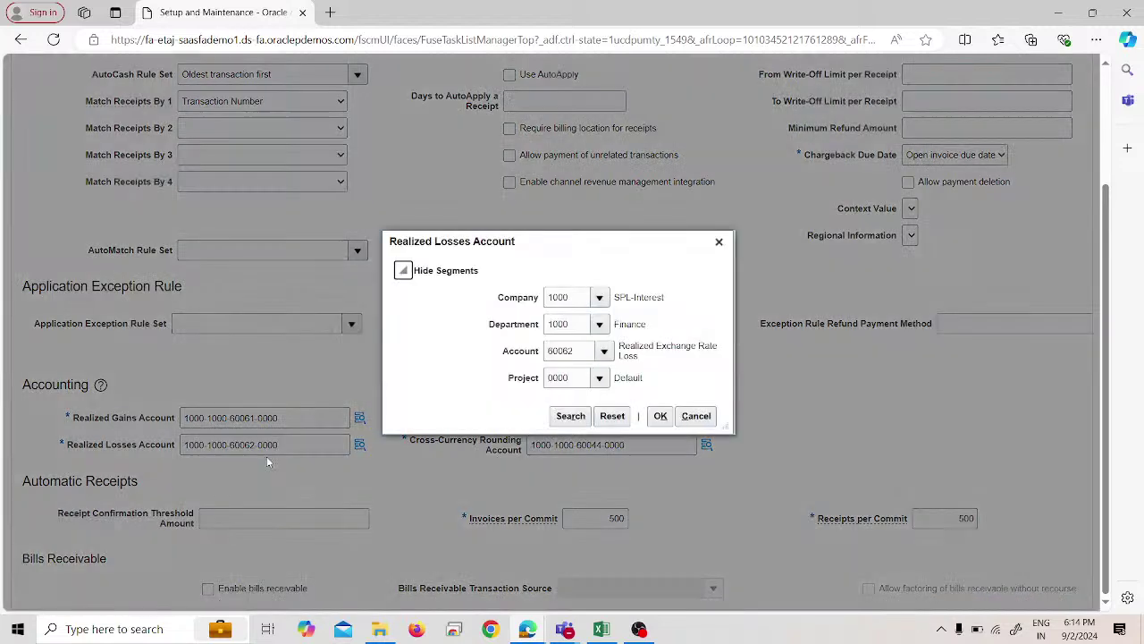
pyautogui.click(660, 416)
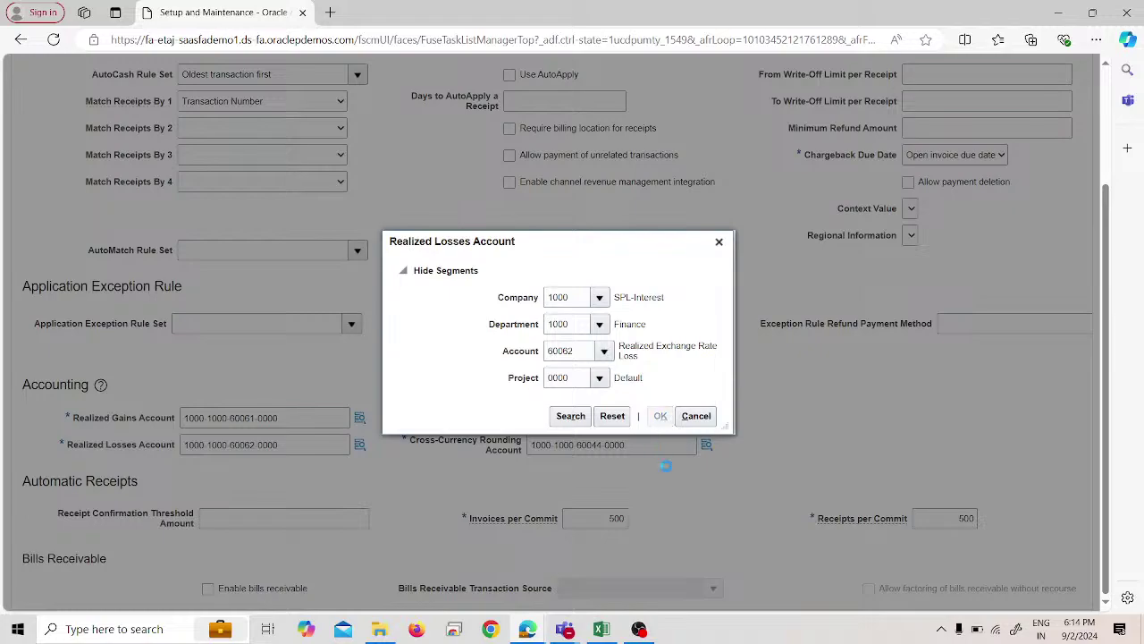
# Step: Check the Billing and Revenue settings, then save and close the system options and return to the implementation project
pyautogui.scroll(3, 534, 464)
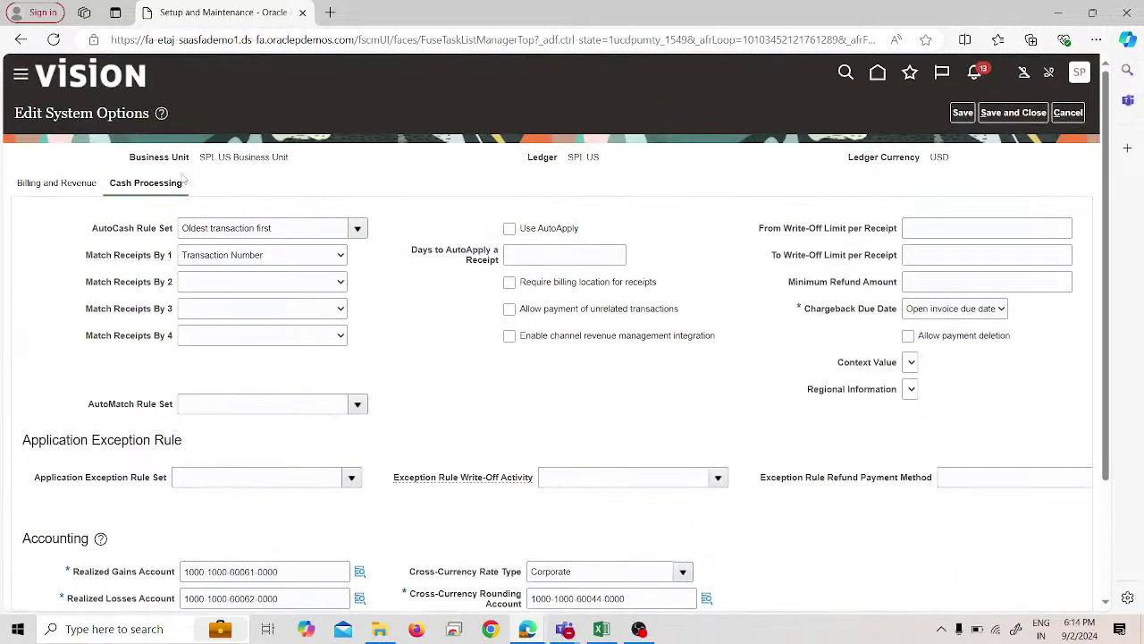
pyautogui.click(55, 183)
pyautogui.scroll(-5, 271, 283)
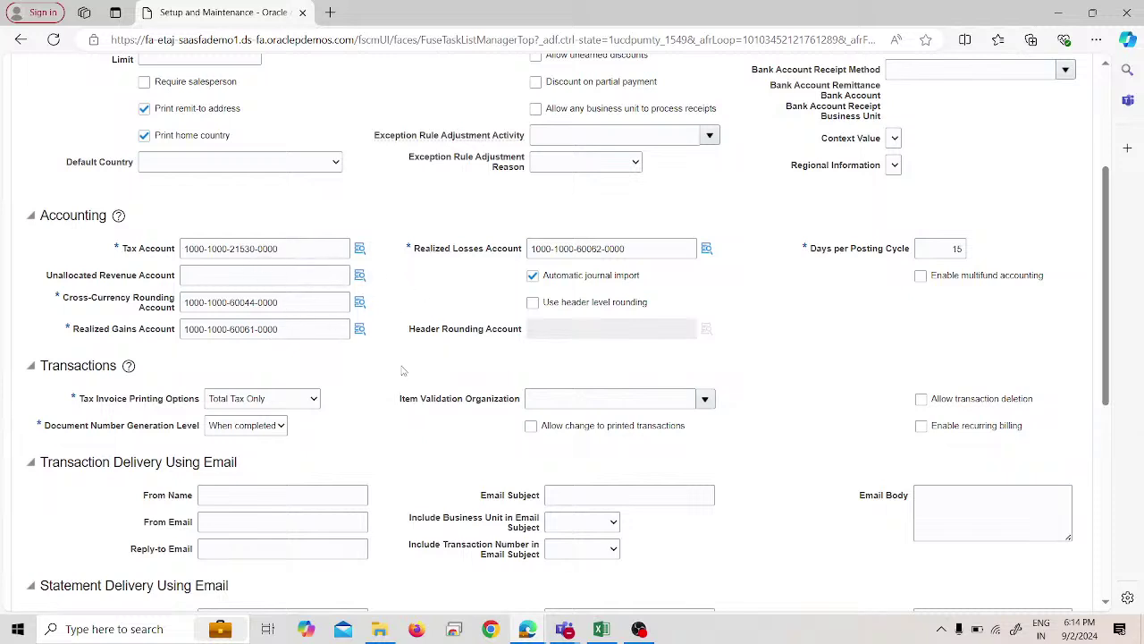
pyautogui.scroll(-2, 414, 402)
pyautogui.scroll(5, 415, 402)
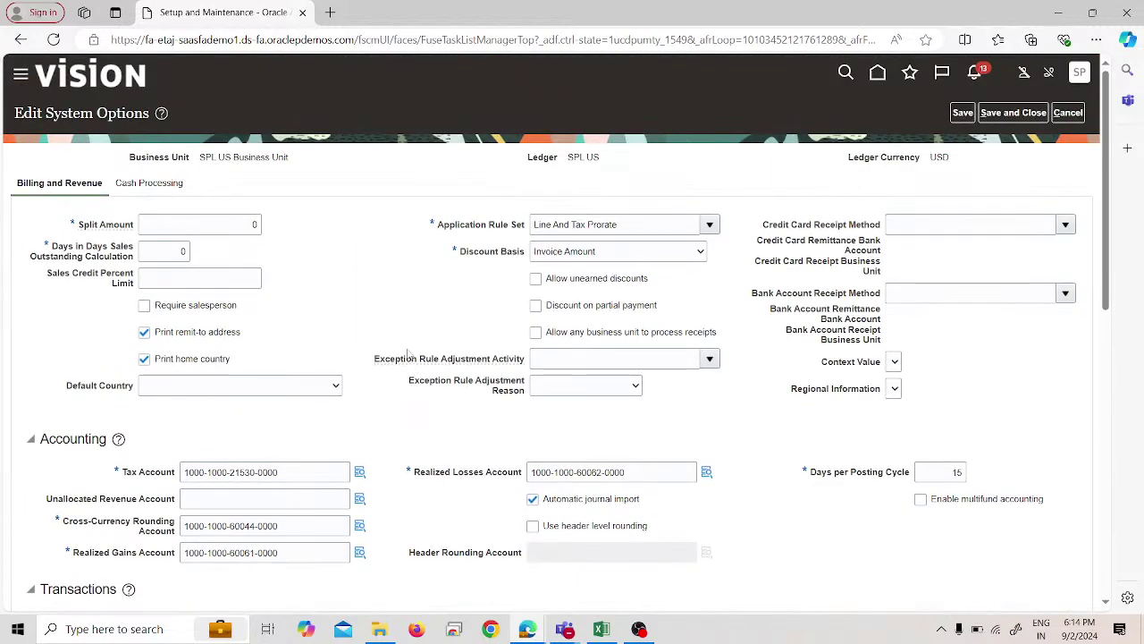
pyautogui.click(956, 118)
pyautogui.click(1003, 117)
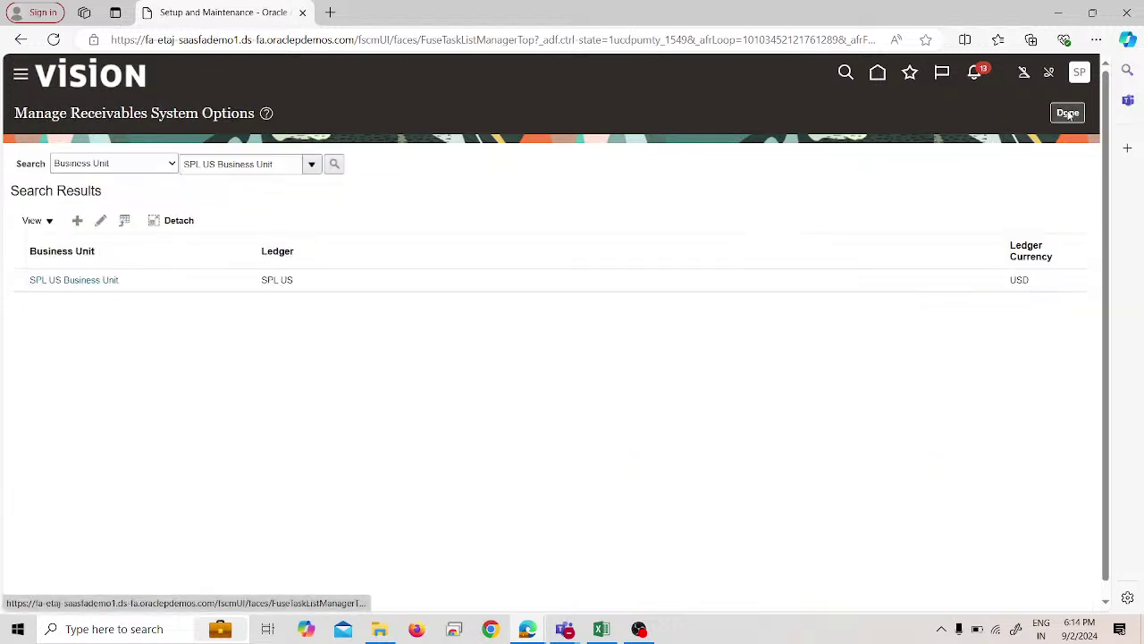
pyautogui.click(1069, 113)
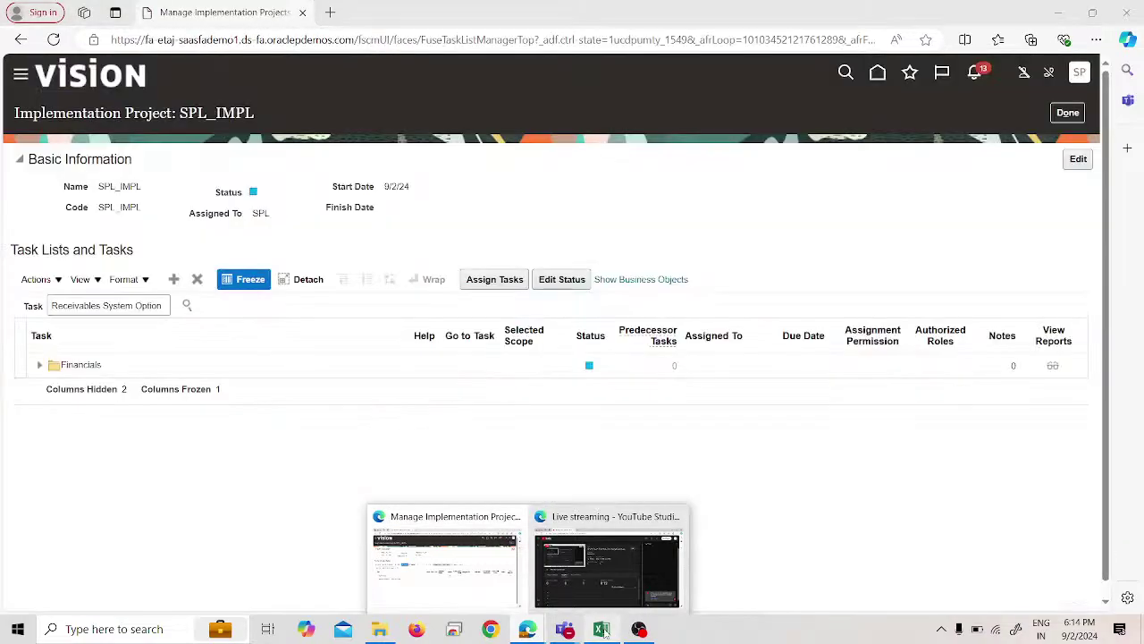
# Step: Switch to the Excel worksheet and add the bold heading Define Transaction Types in cell A4
pyautogui.click(601, 630)
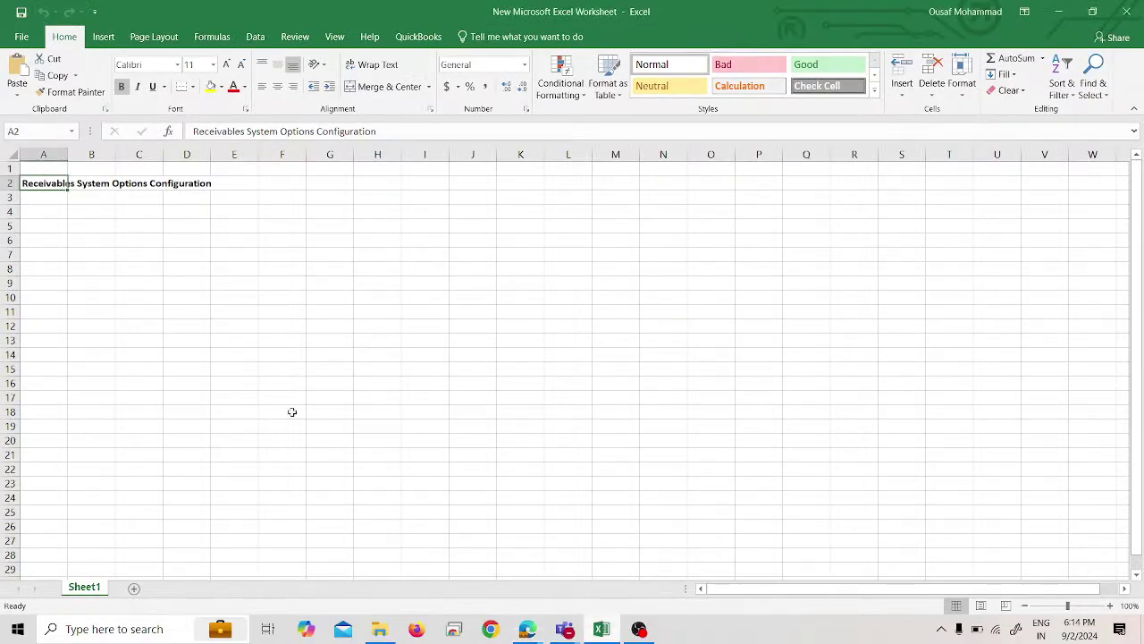
pyautogui.click(59, 223)
pyautogui.click(59, 211)
pyautogui.write('DEfine Transaction')
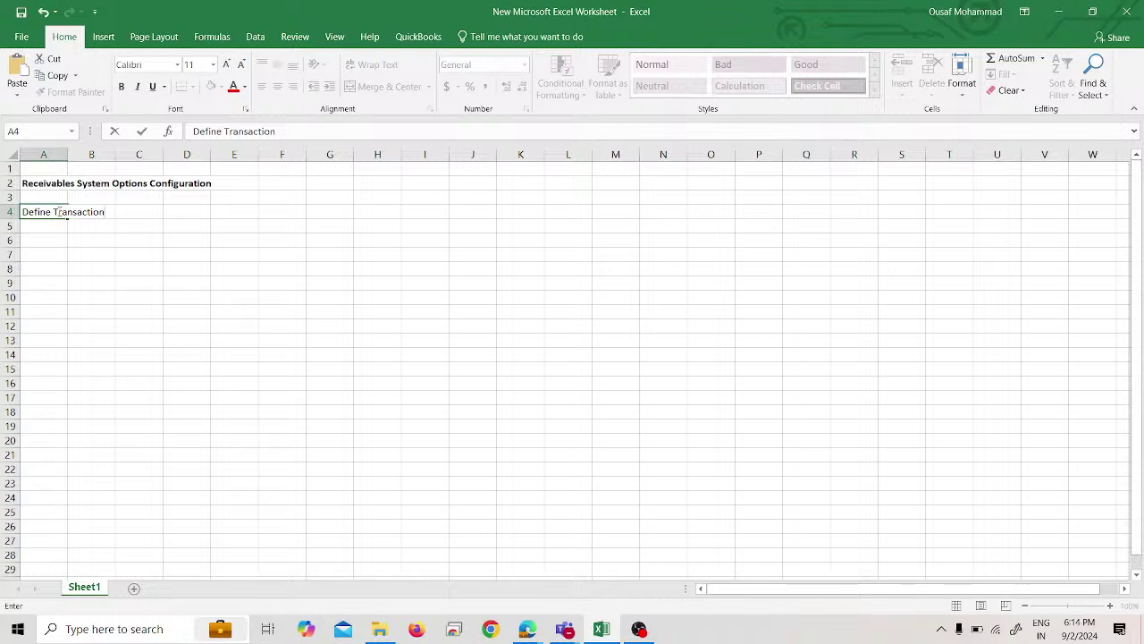
pyautogui.write(' Types')
pyautogui.press('Return')
pyautogui.moveTo(56, 212); pyautogui.dragTo(75, 212)
pyautogui.hotkey('ctrl', 'b')
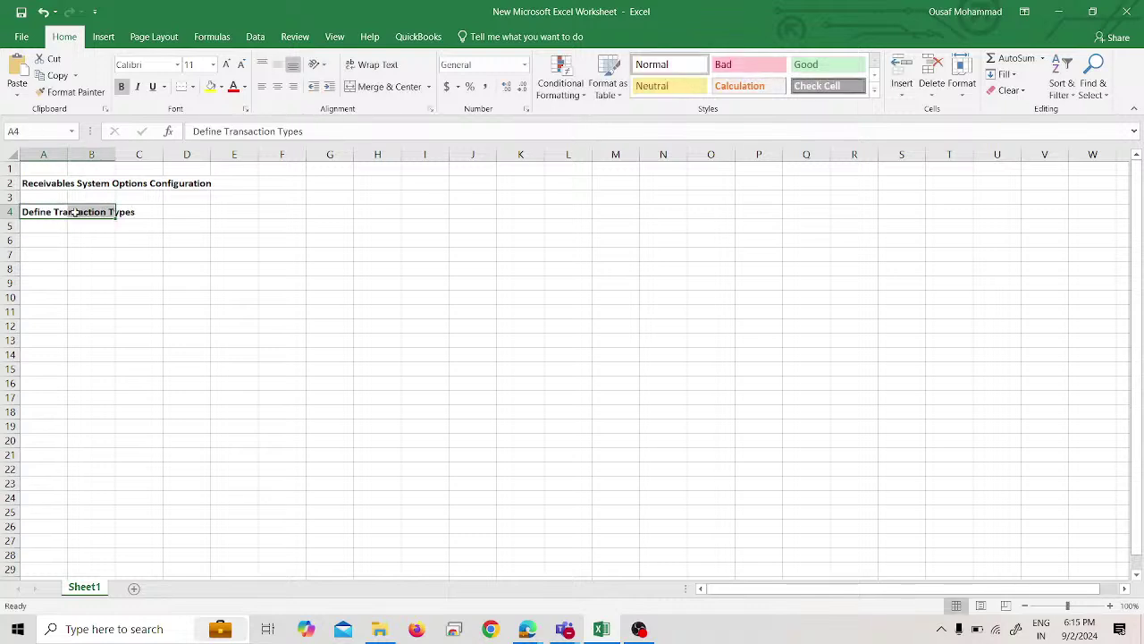
pyautogui.click(56, 224)
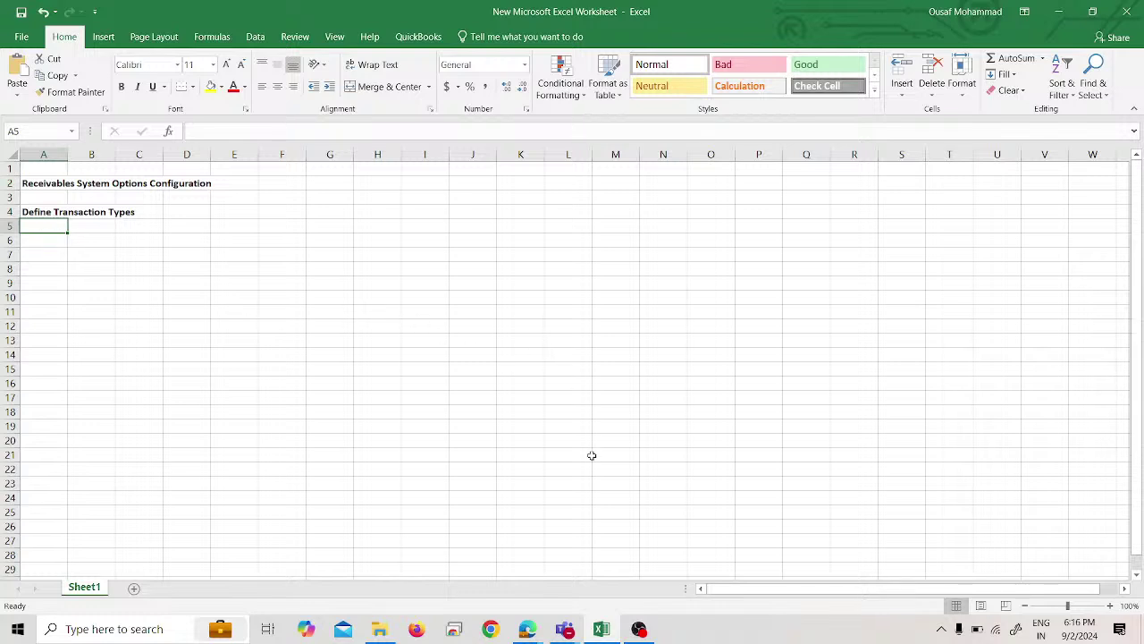
# Step: Switch to the browser, search the SPL_IMPL project tasks for "transaction type", and open the Manage Transaction Types task
pyautogui.moveTo(528, 628)
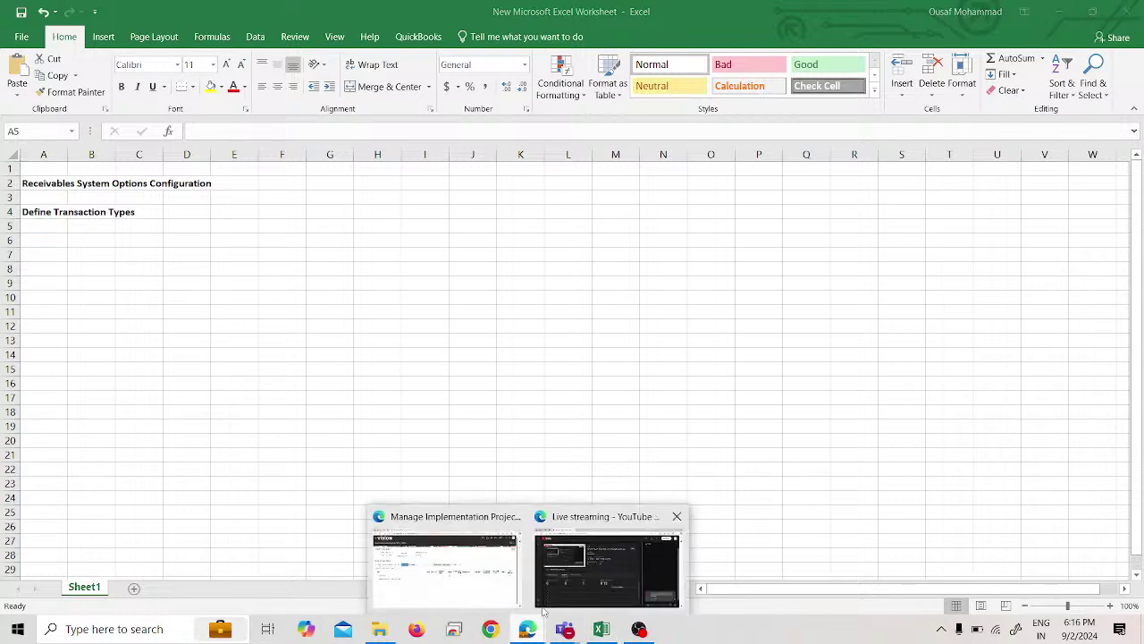
pyautogui.click(498, 587)
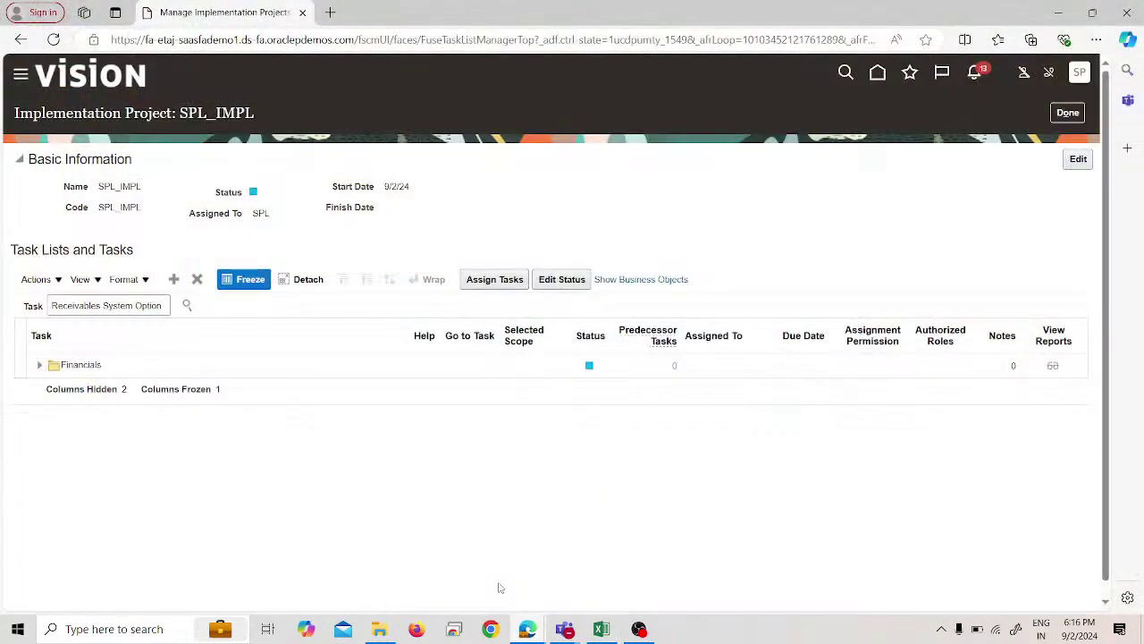
pyautogui.tripleClick(166, 306)
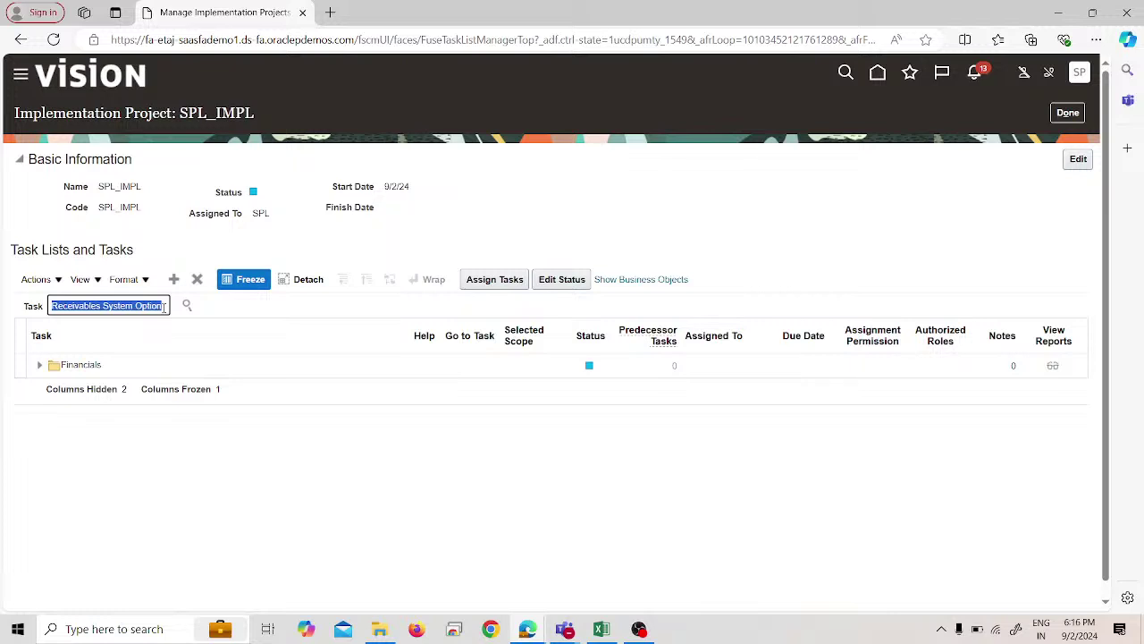
pyautogui.write('transation type')
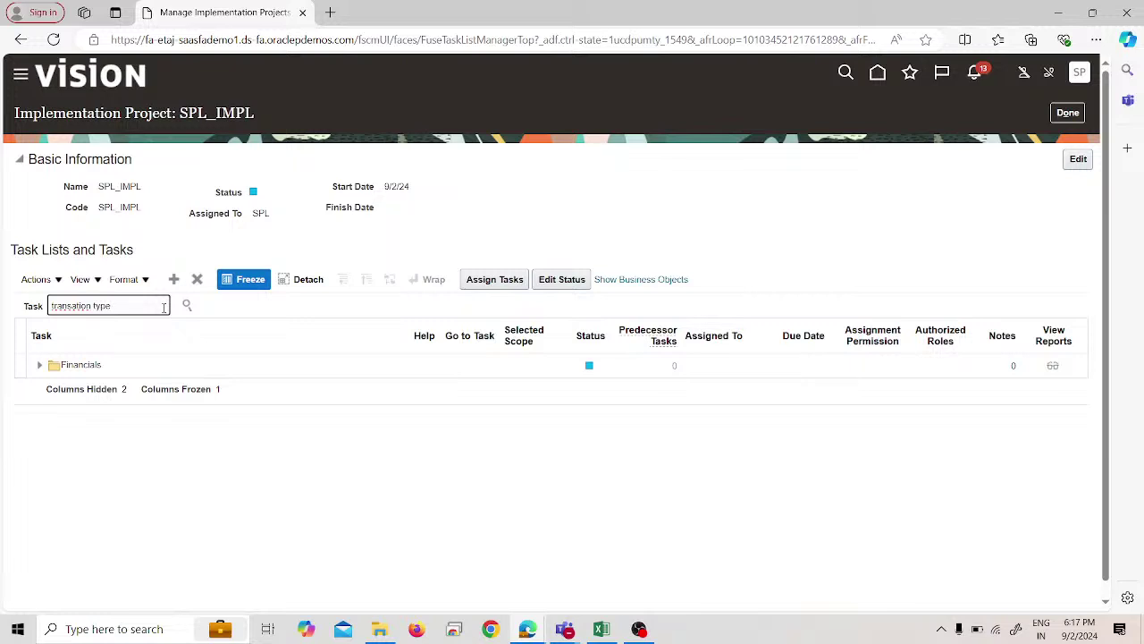
pyautogui.press('Return')
pyautogui.rightClick(80, 308)
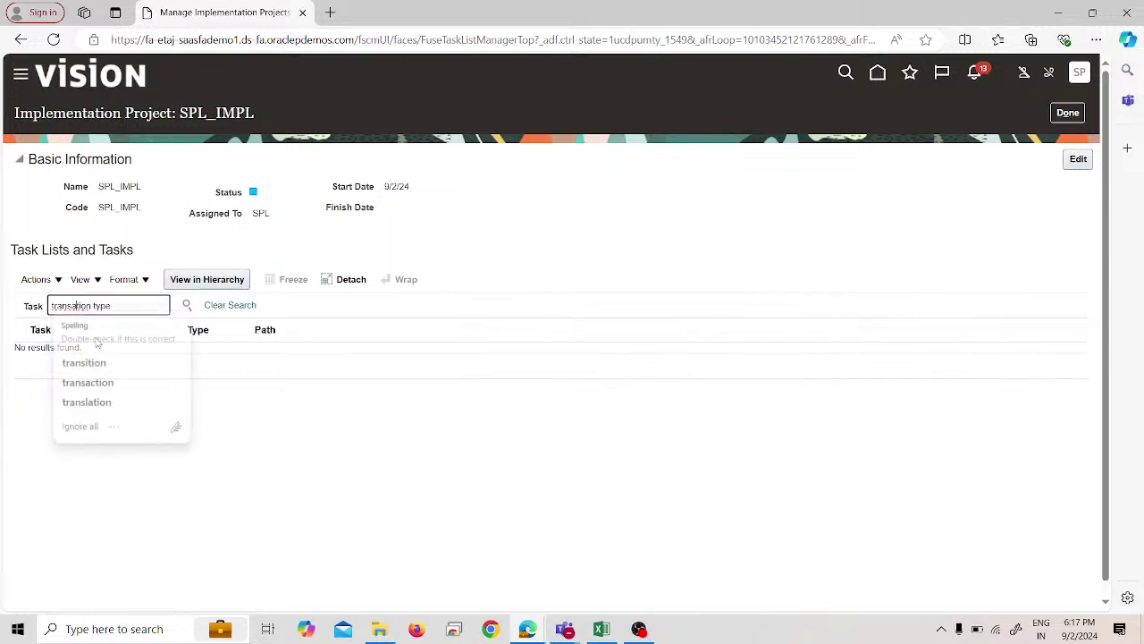
pyautogui.click(97, 338)
pyautogui.press('Return')
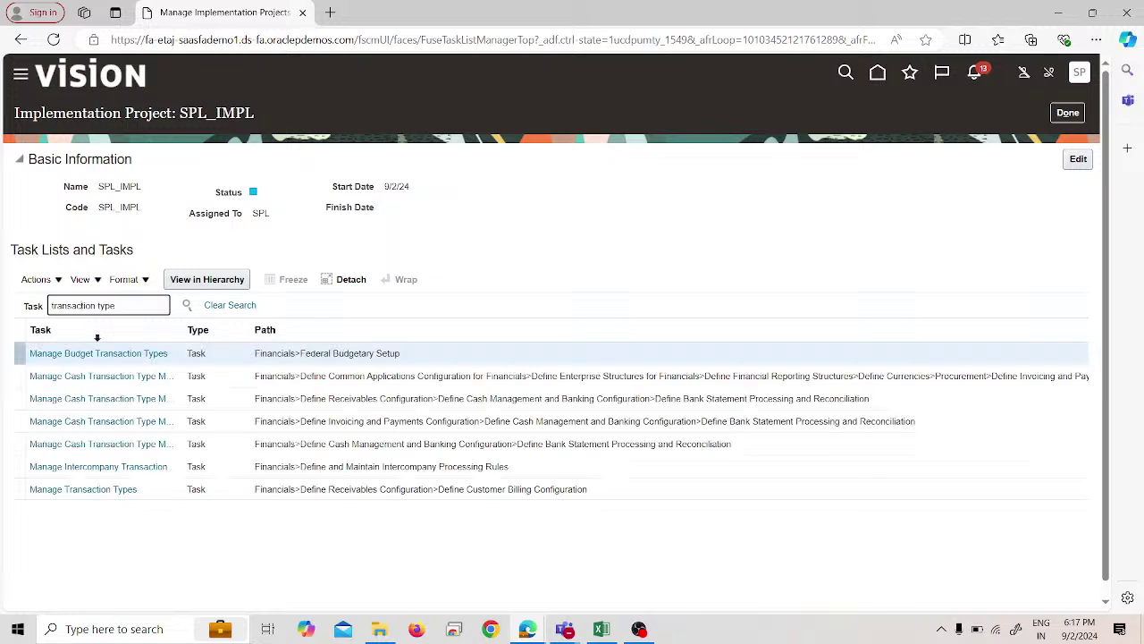
pyautogui.click(111, 493)
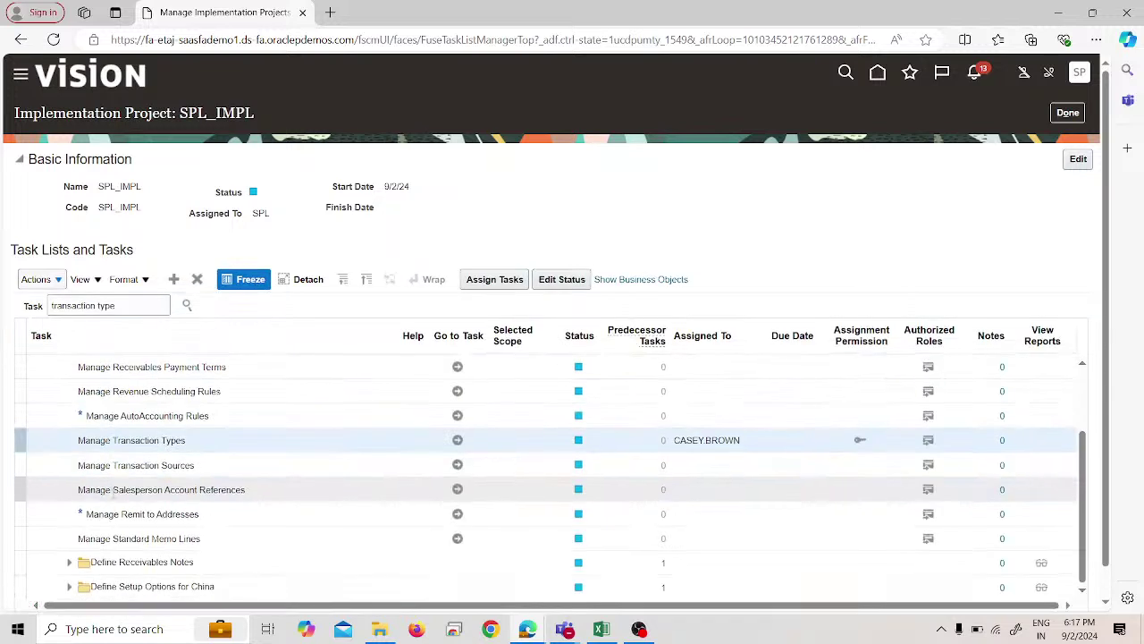
pyautogui.click(456, 440)
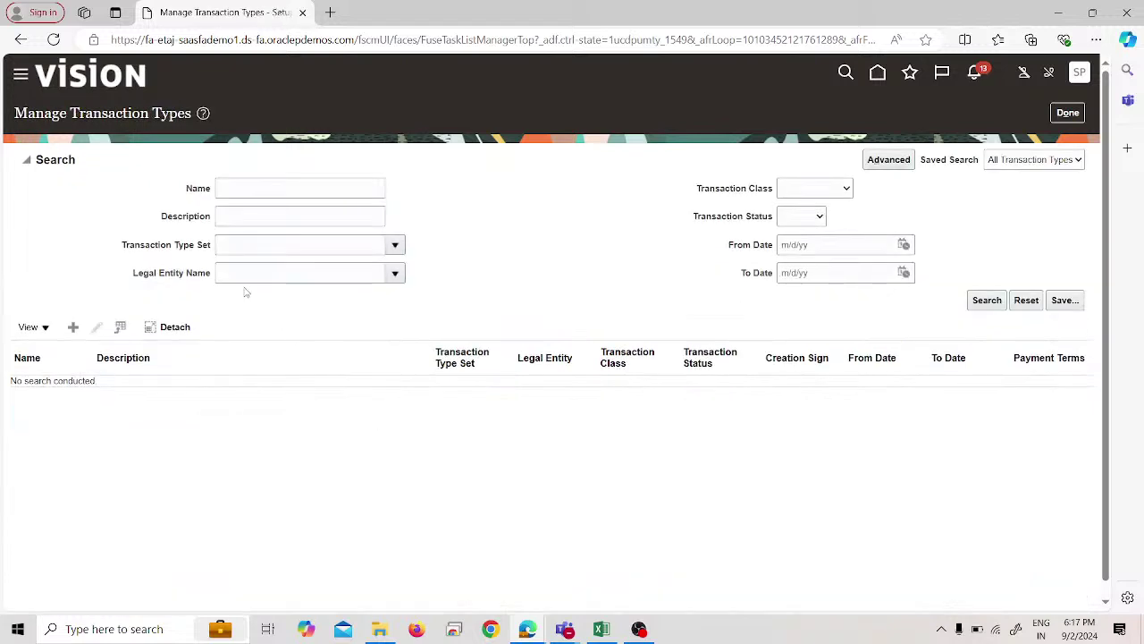
# Step: Start a new transaction type and try to find its Transaction Type Set by the reference data set codes "Common set" and "Common"
pyautogui.click(76, 330)
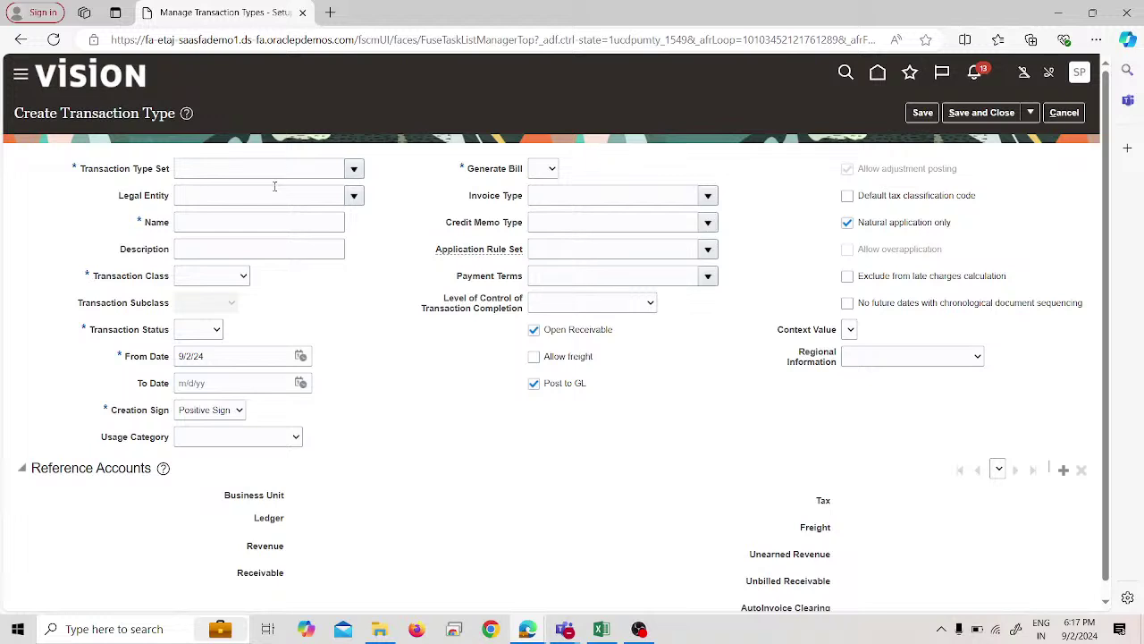
pyautogui.click(274, 170)
pyautogui.click(354, 169)
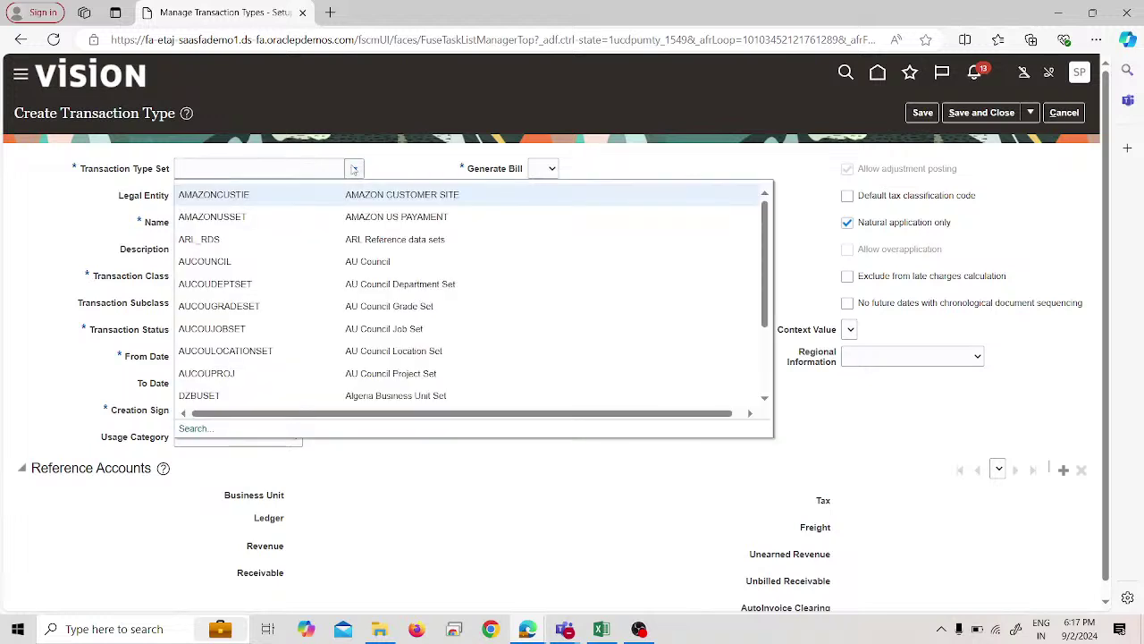
pyautogui.click(212, 437)
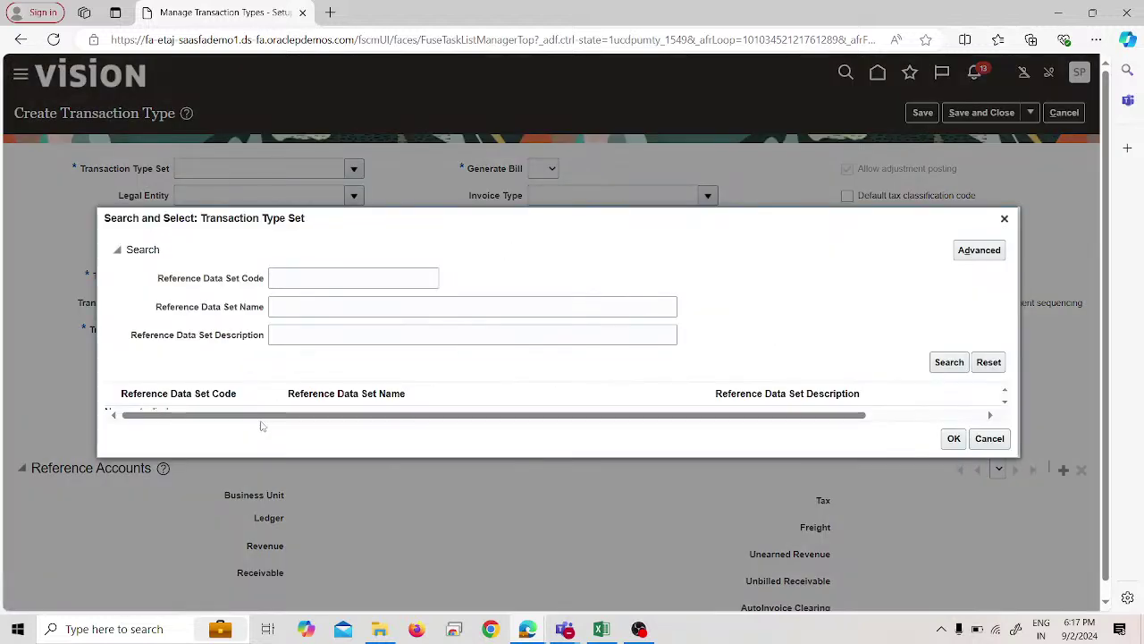
pyautogui.click(341, 280)
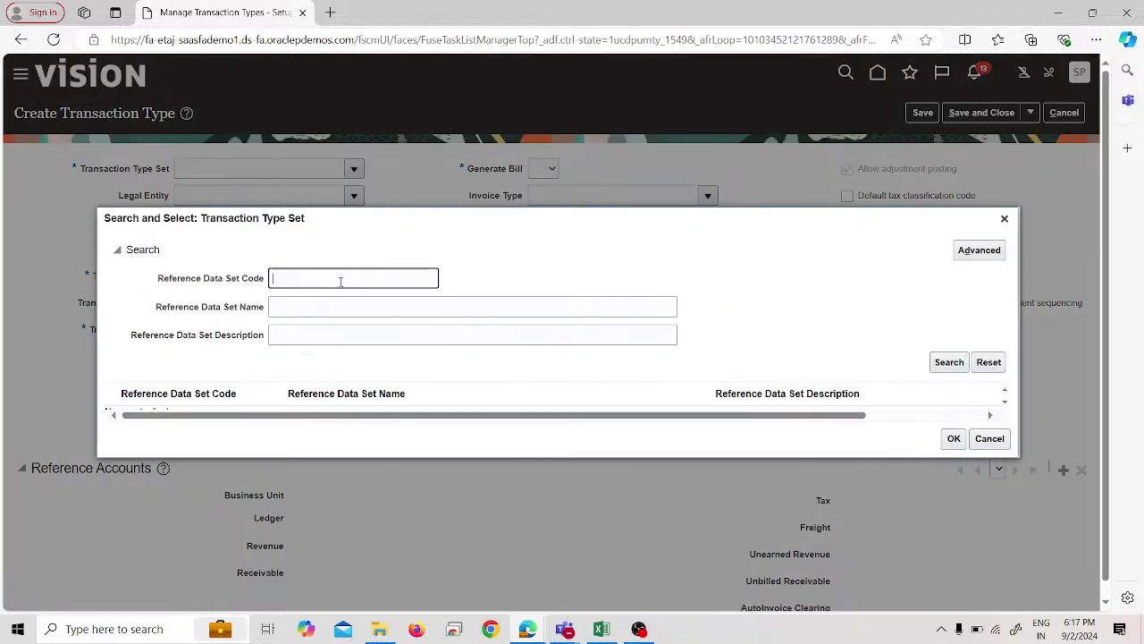
pyautogui.write('Common set')
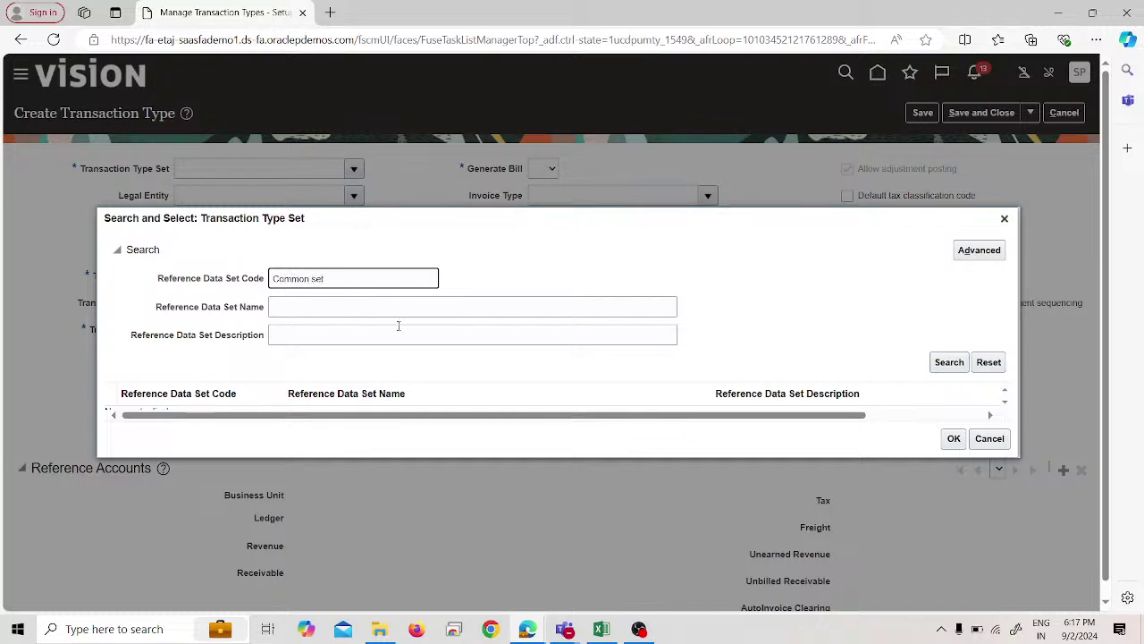
pyautogui.click(947, 362)
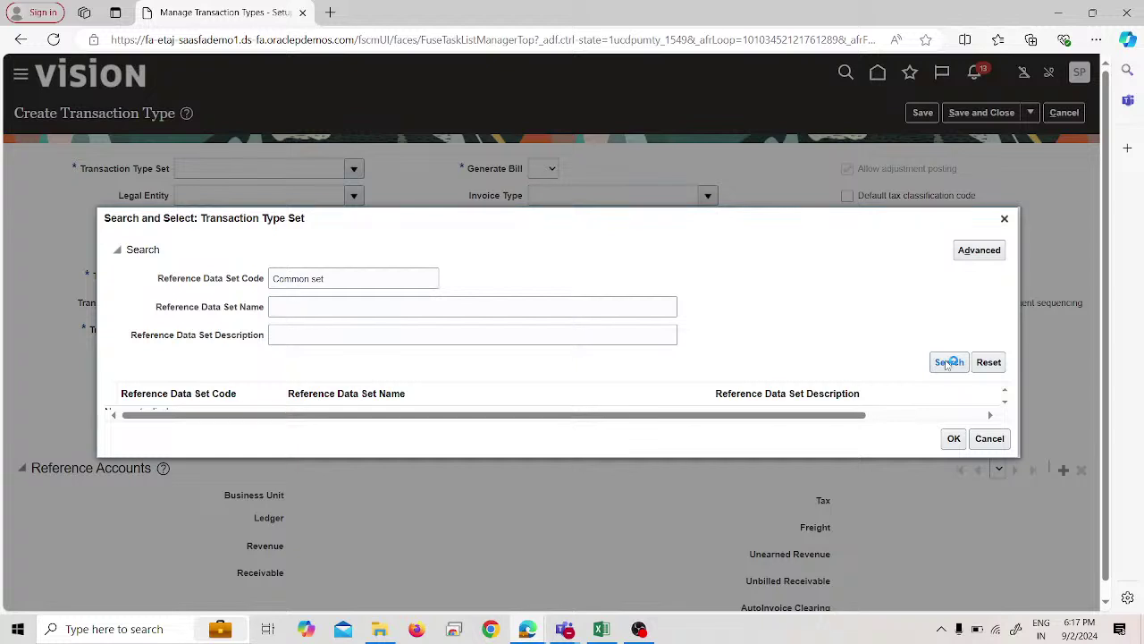
pyautogui.doubleClick(396, 273)
pyautogui.press('BackSpace')
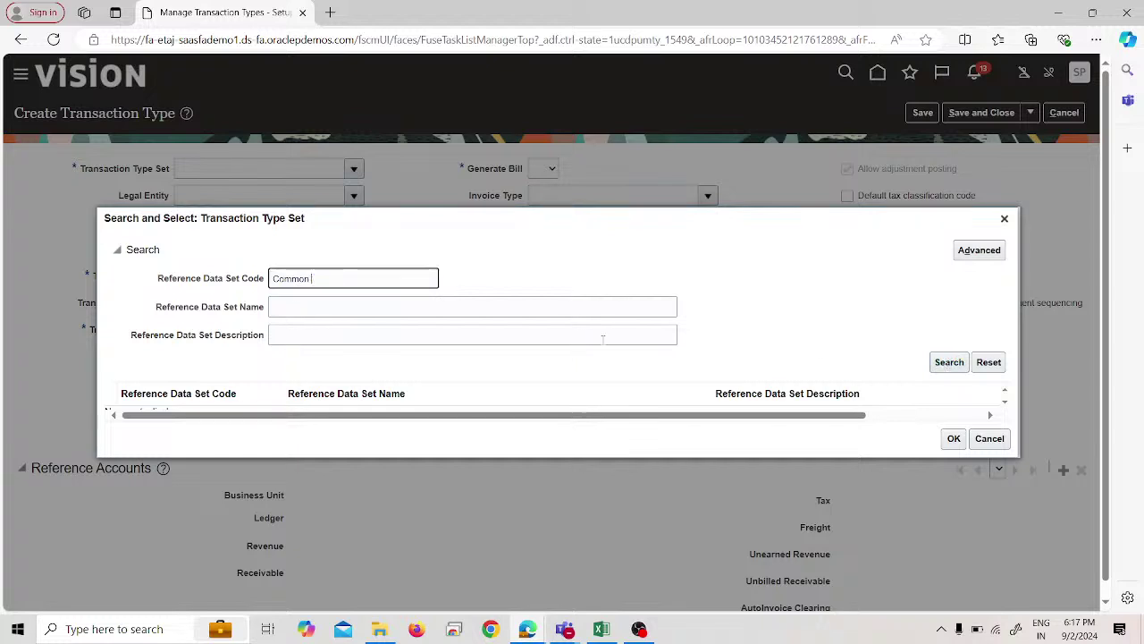
pyautogui.click(955, 364)
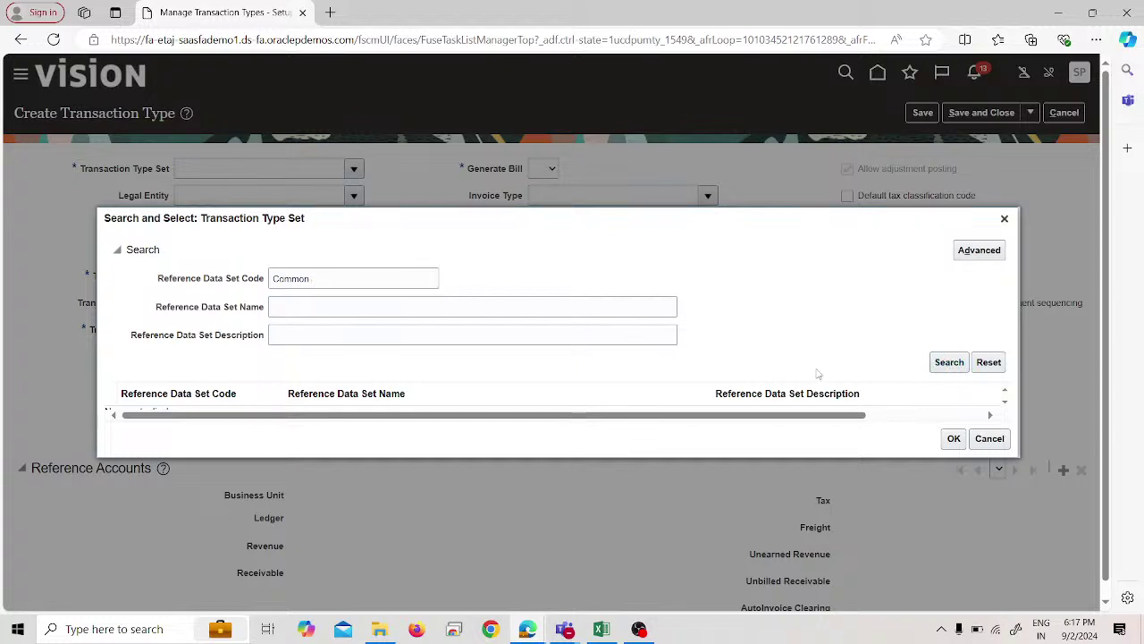
pyautogui.click(949, 363)
# Step: Try searching for a reference data set code that contains "Common", and cancel the set selection and the new transaction type
pyautogui.click(978, 250)
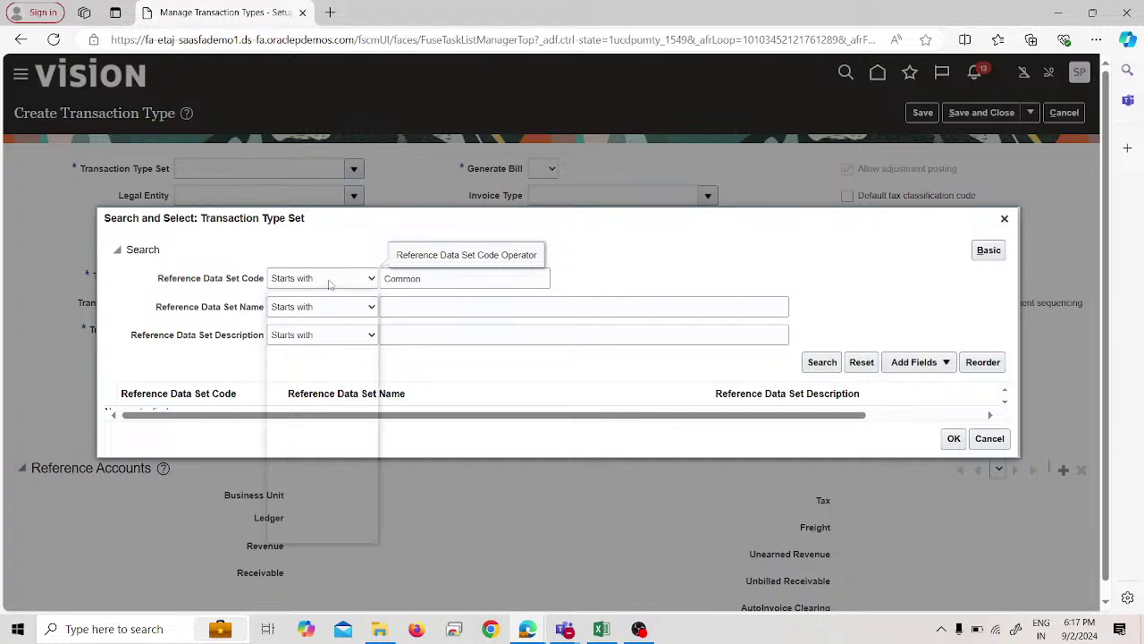
pyautogui.click(329, 279)
pyautogui.click(312, 480)
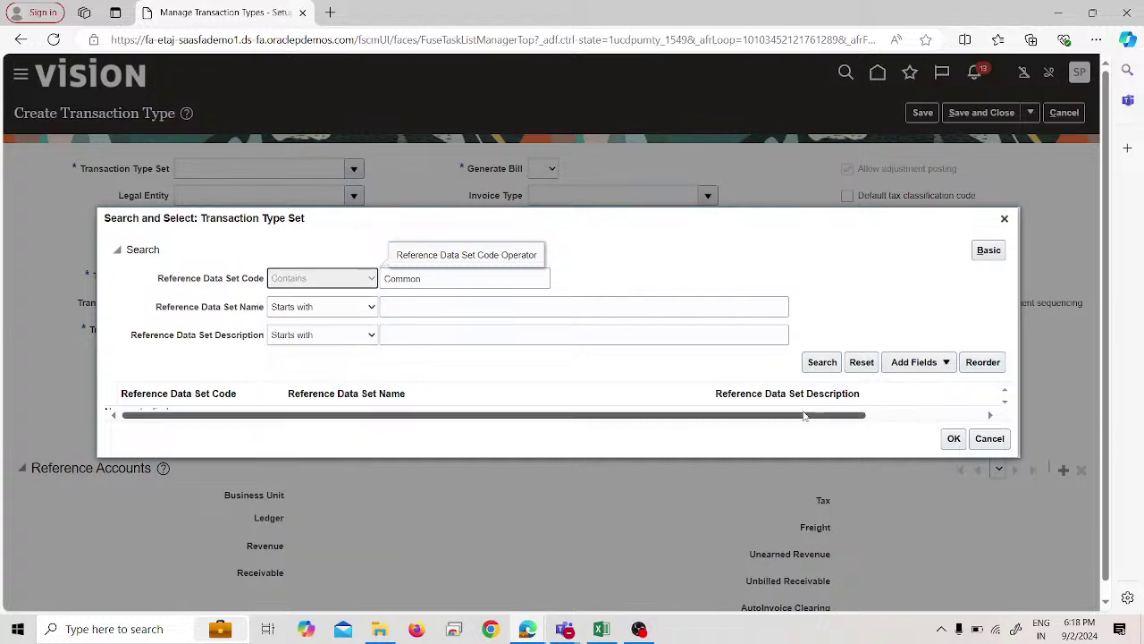
pyautogui.click(831, 362)
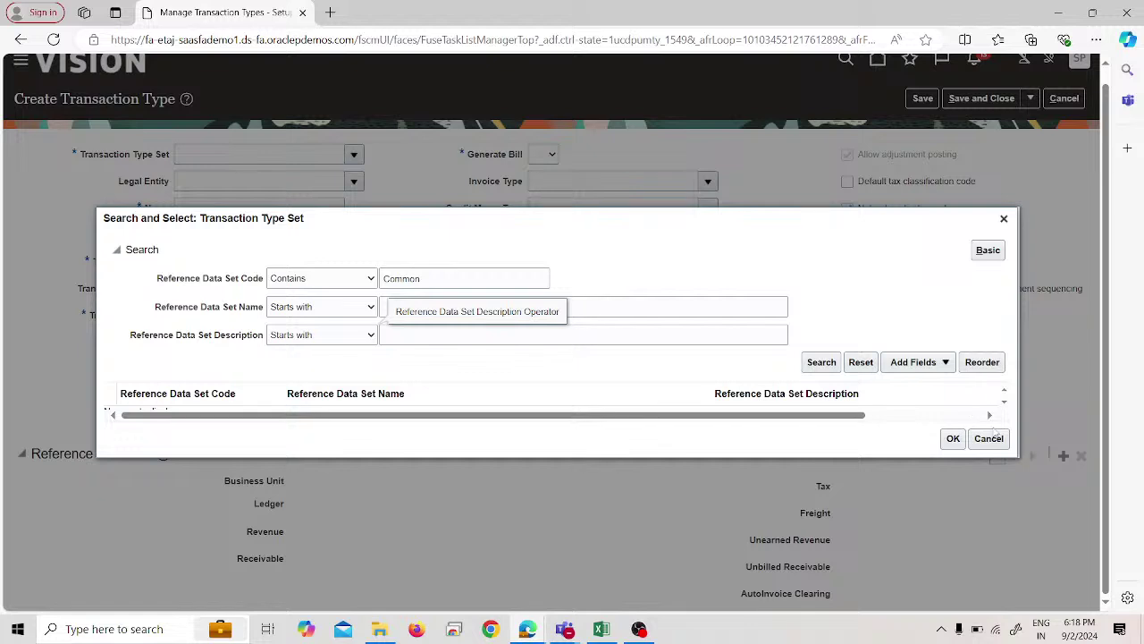
pyautogui.click(990, 425)
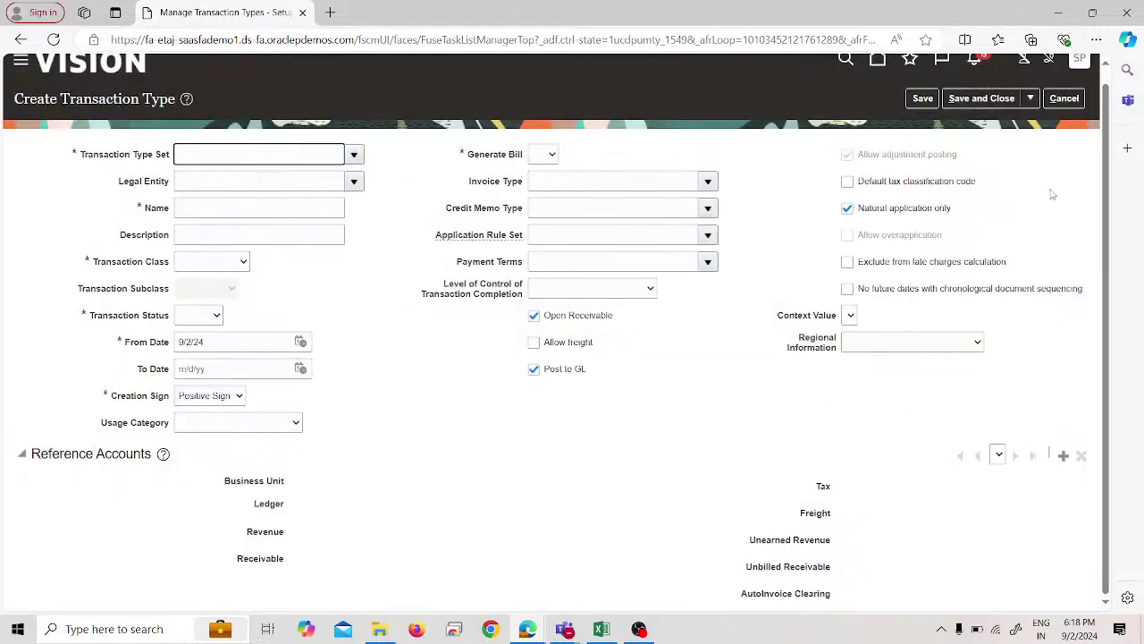
pyautogui.click(1064, 100)
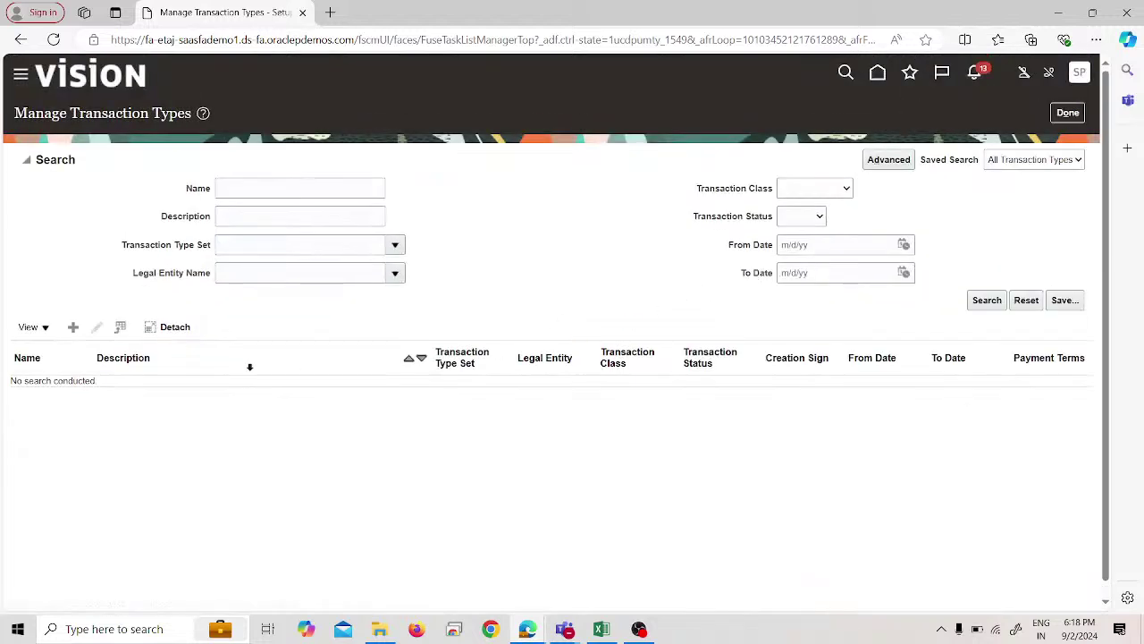
# Step: Start a new transaction type and set its Transaction Type Set to SPLRDS by searching for reference data set code SPL
pyautogui.click(75, 327)
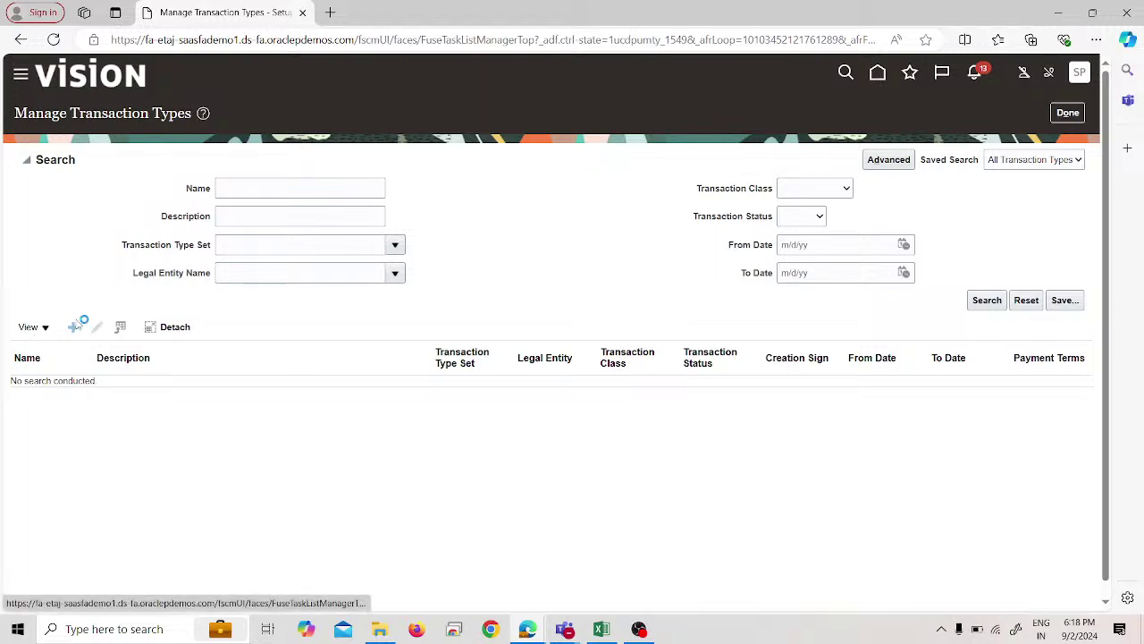
pyautogui.click(355, 169)
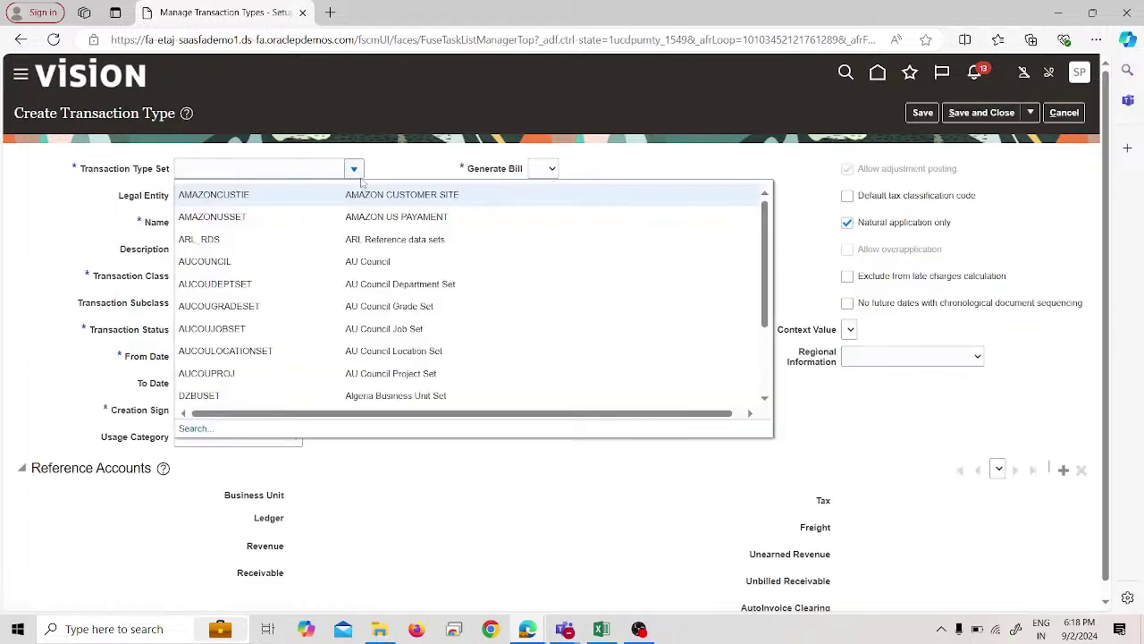
pyautogui.scroll(-3, 319, 304)
pyautogui.click(224, 417)
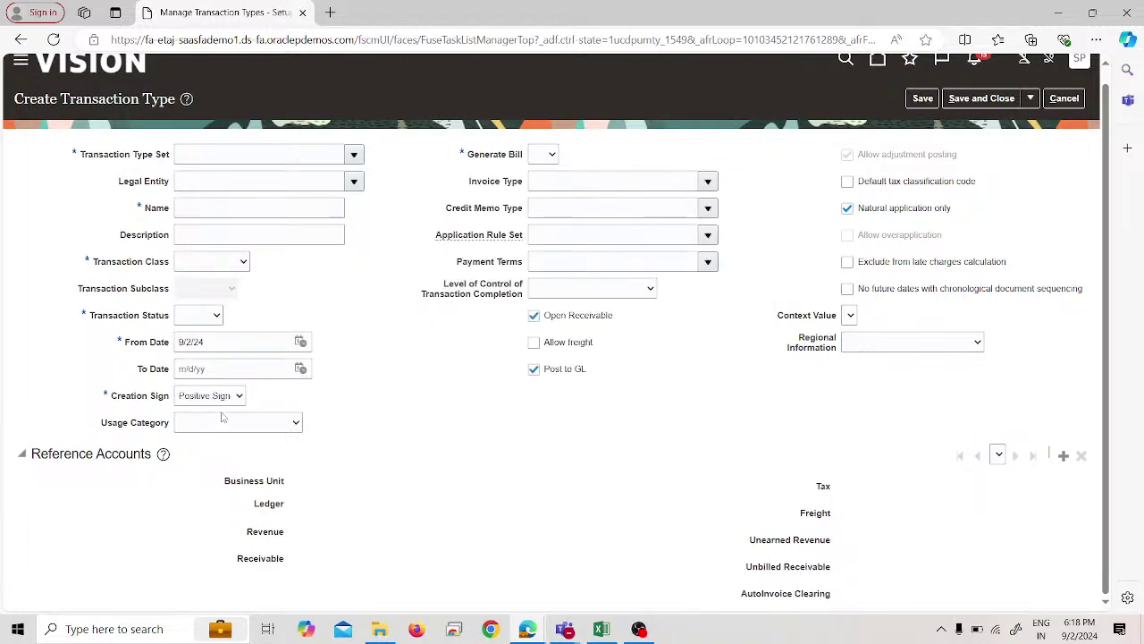
pyautogui.click(380, 279)
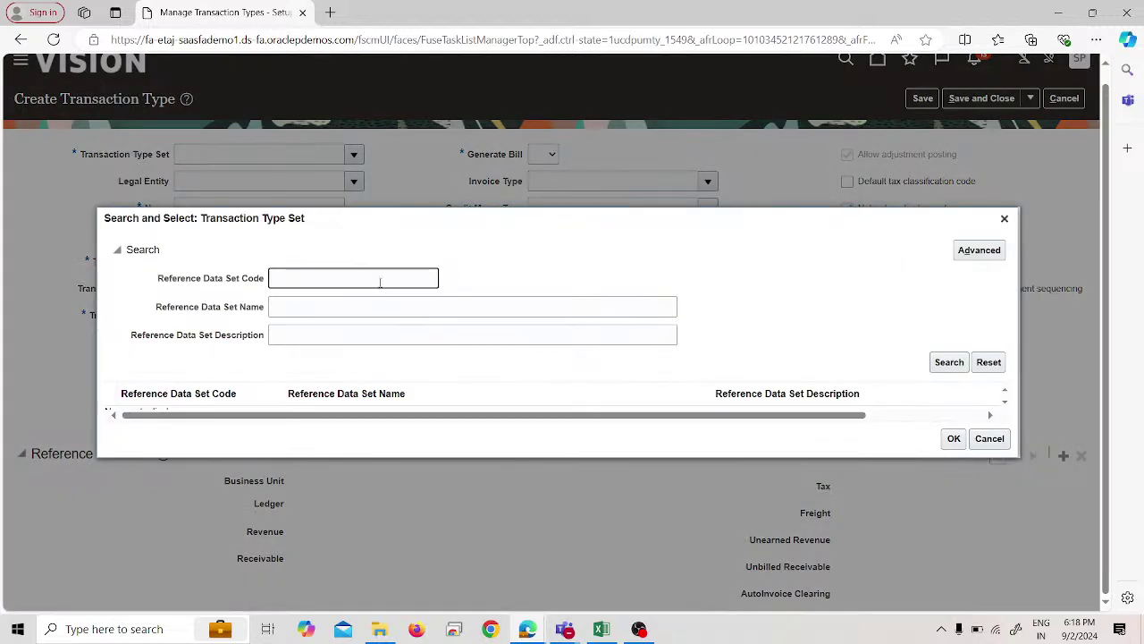
pyautogui.write('SPI')
pyautogui.press('Return')
pyautogui.click(334, 405)
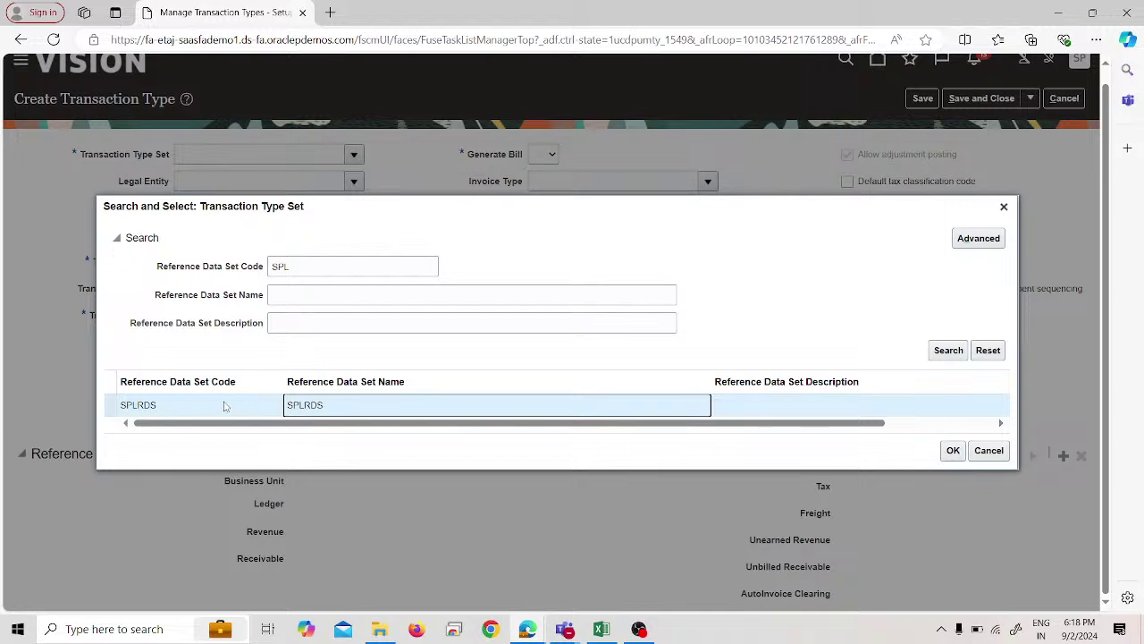
pyautogui.click(953, 450)
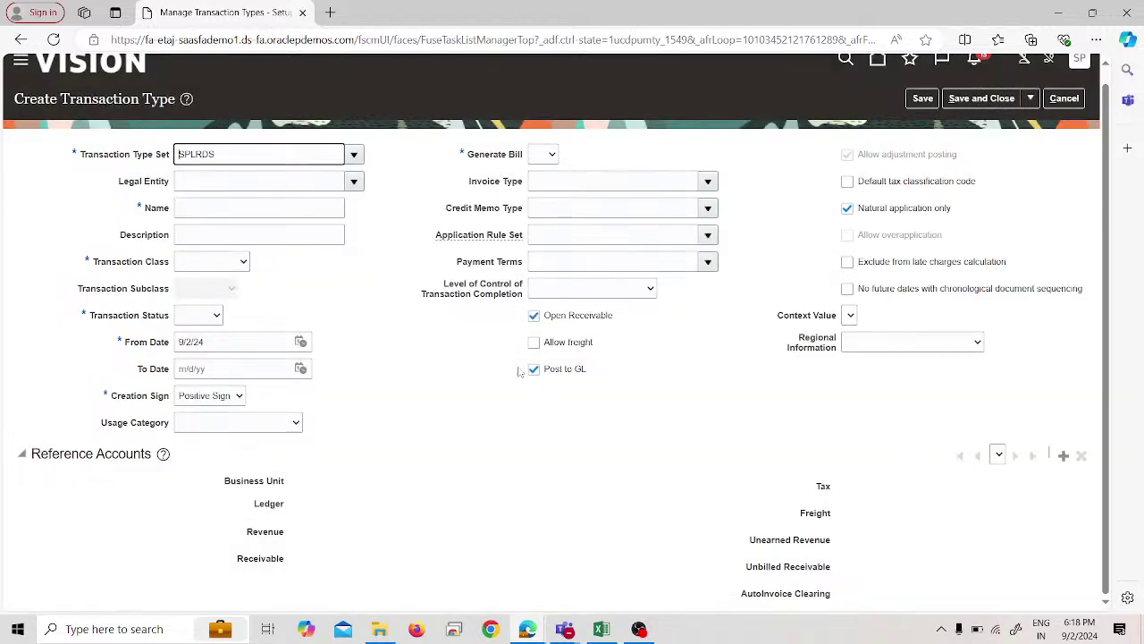
# Step: Name the transaction type SPL Invoice and set its Transaction Class to Invoice
pyautogui.click(232, 205)
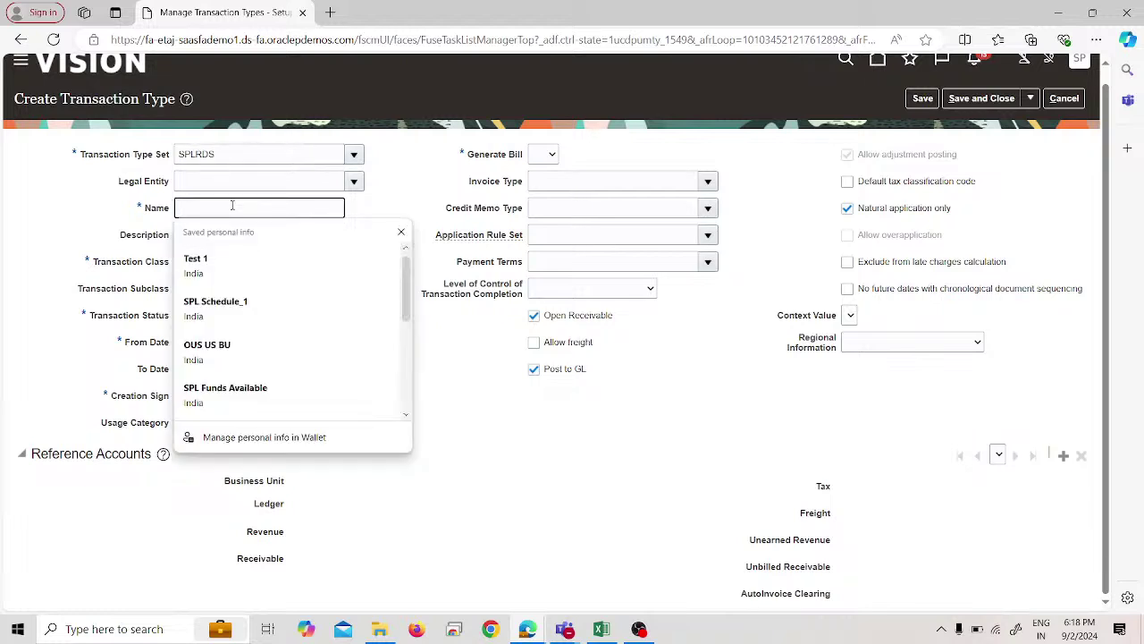
pyautogui.write('SPL')
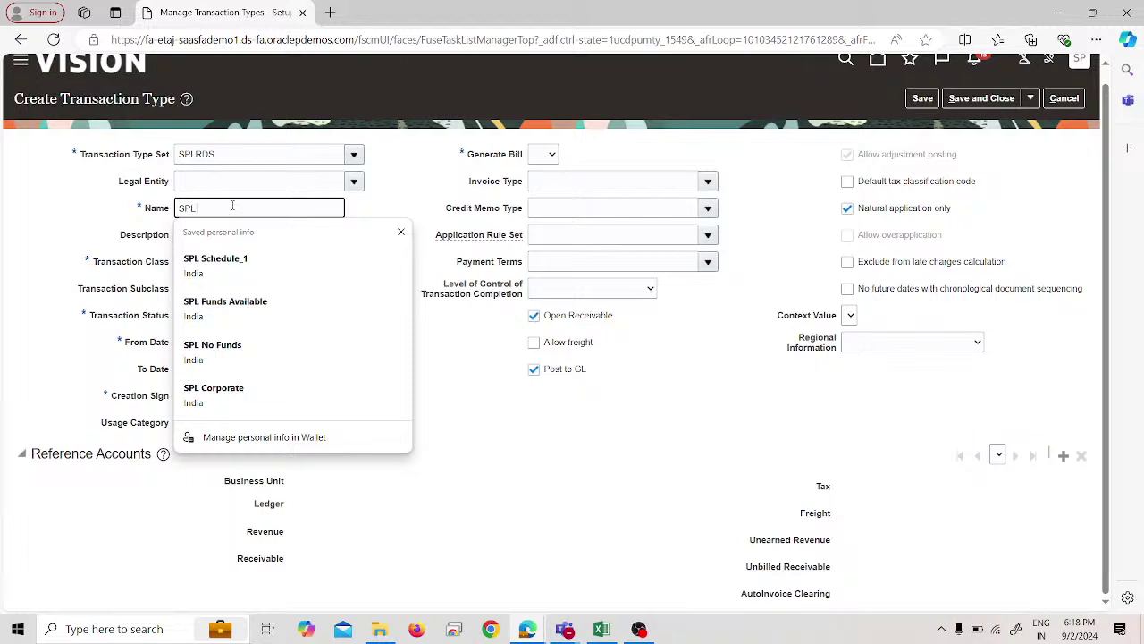
pyautogui.write(' Invoice')
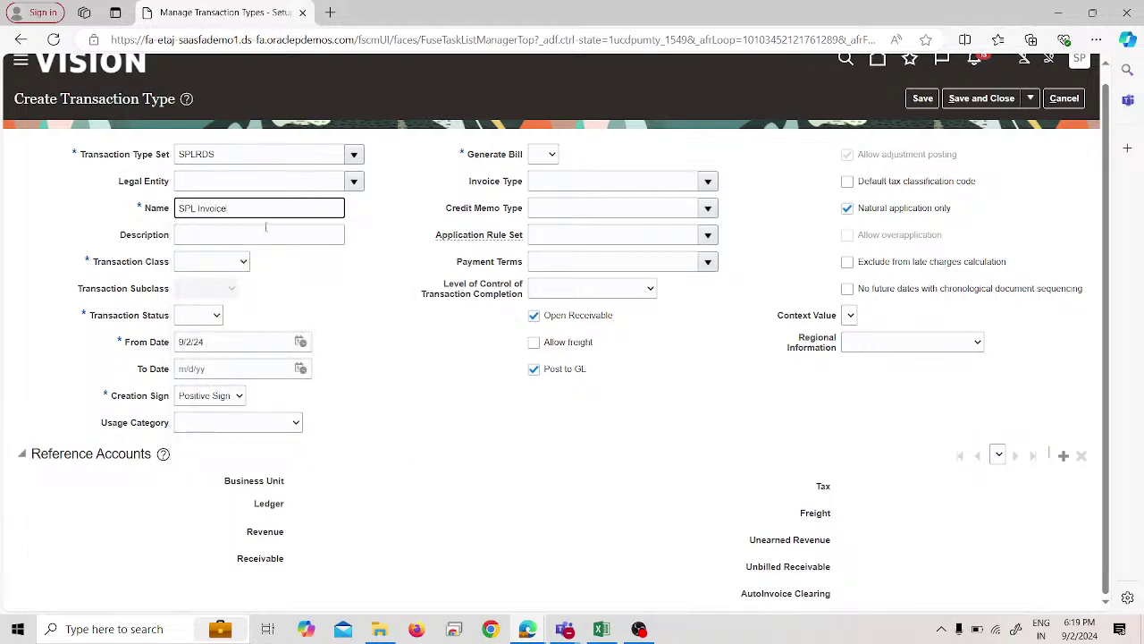
pyautogui.click(232, 269)
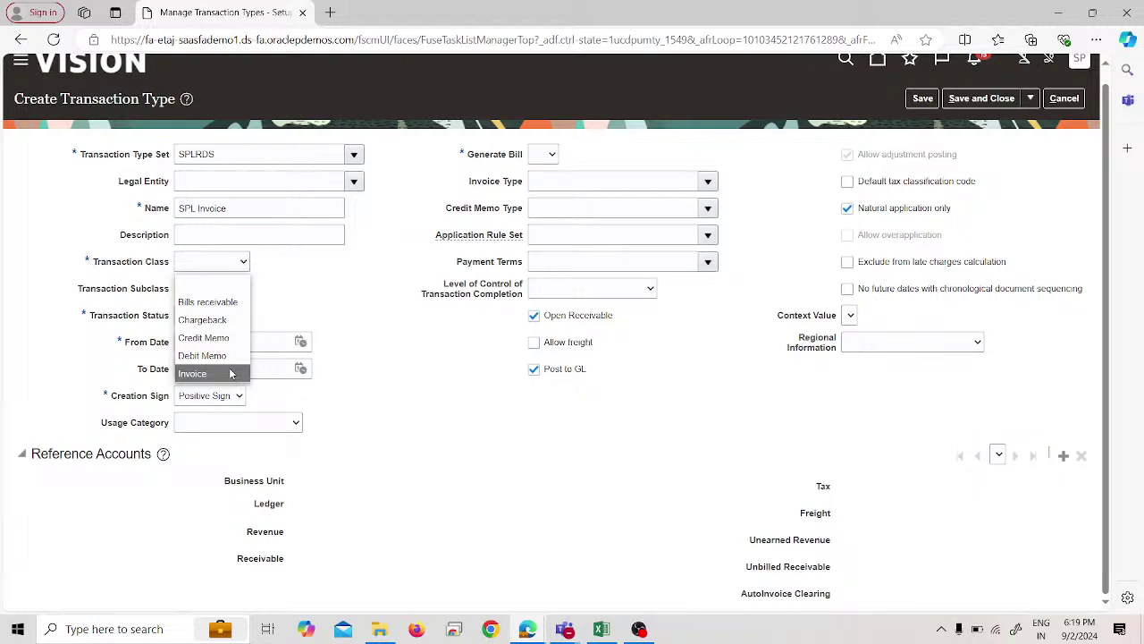
pyautogui.click(229, 373)
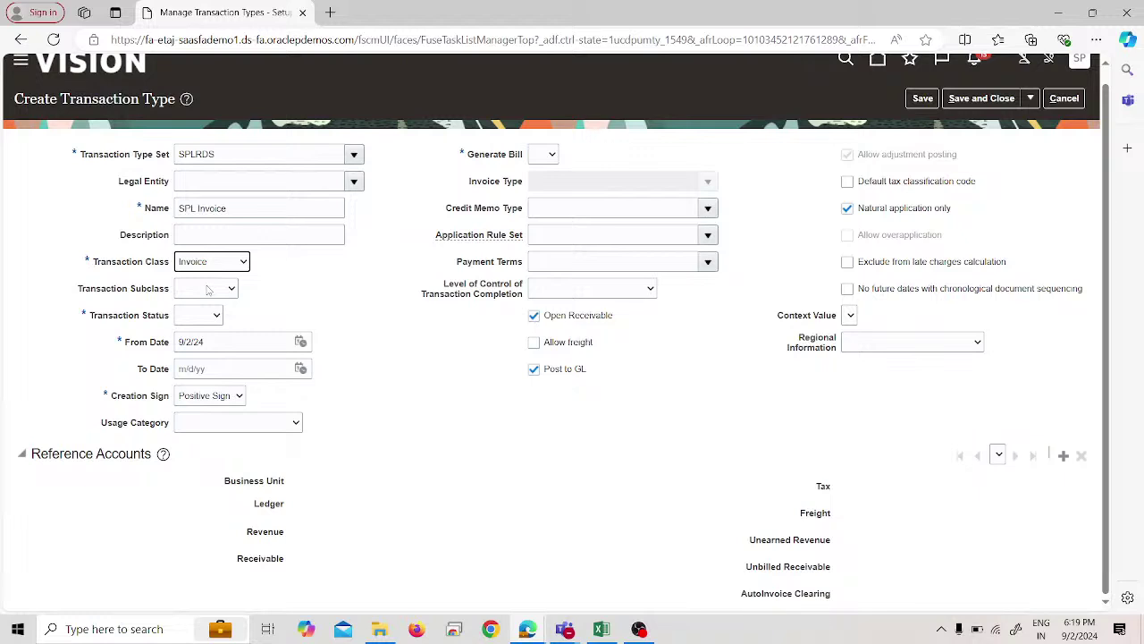
# Step: Set the Transaction Status to Open and the Creation Sign to Any Sign
pyautogui.click(208, 319)
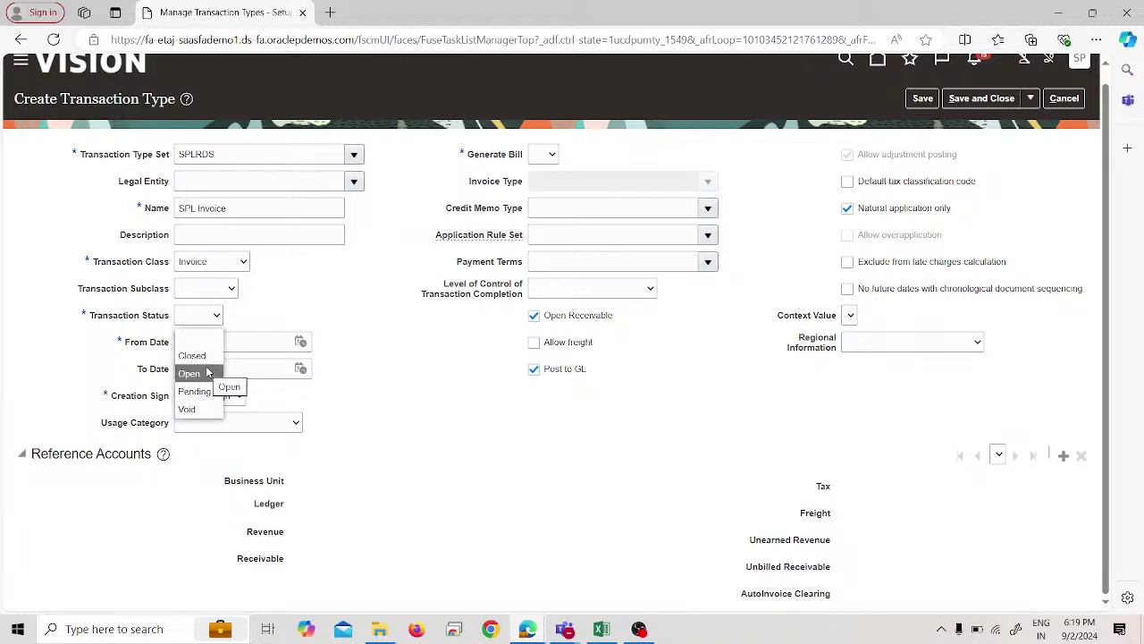
pyautogui.click(205, 374)
pyautogui.click(204, 320)
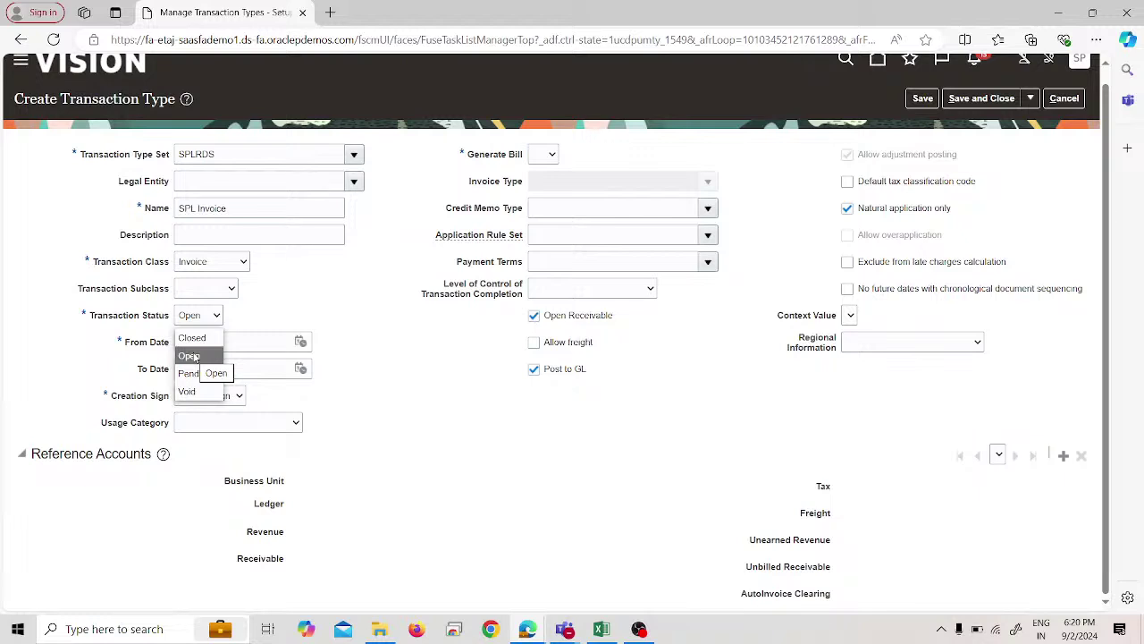
pyautogui.click(192, 356)
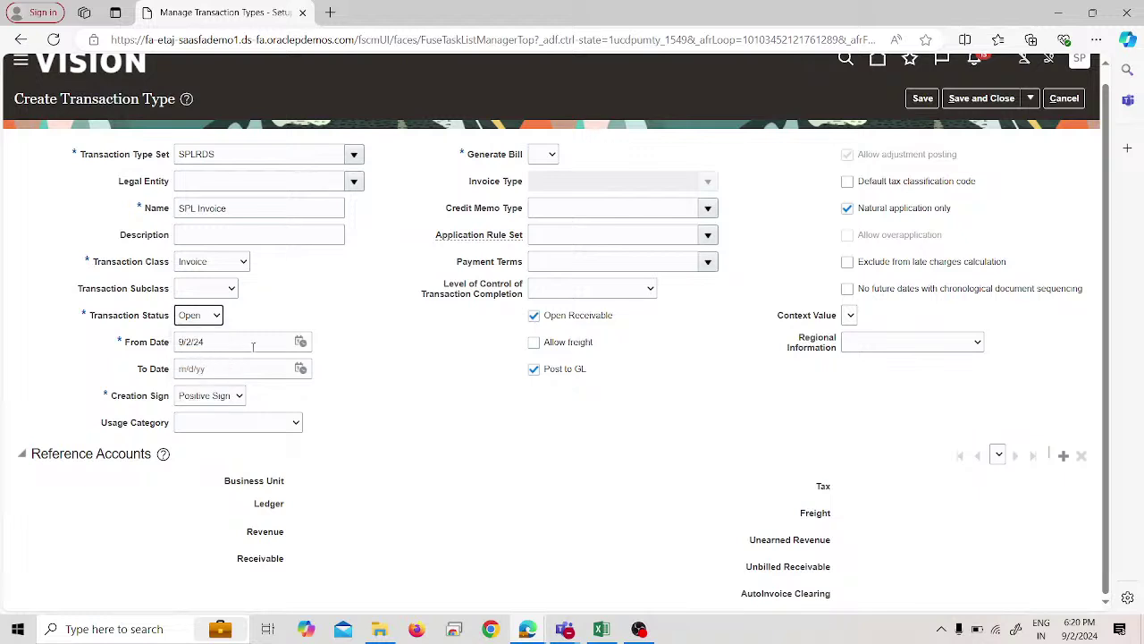
pyautogui.click(203, 404)
pyautogui.click(207, 415)
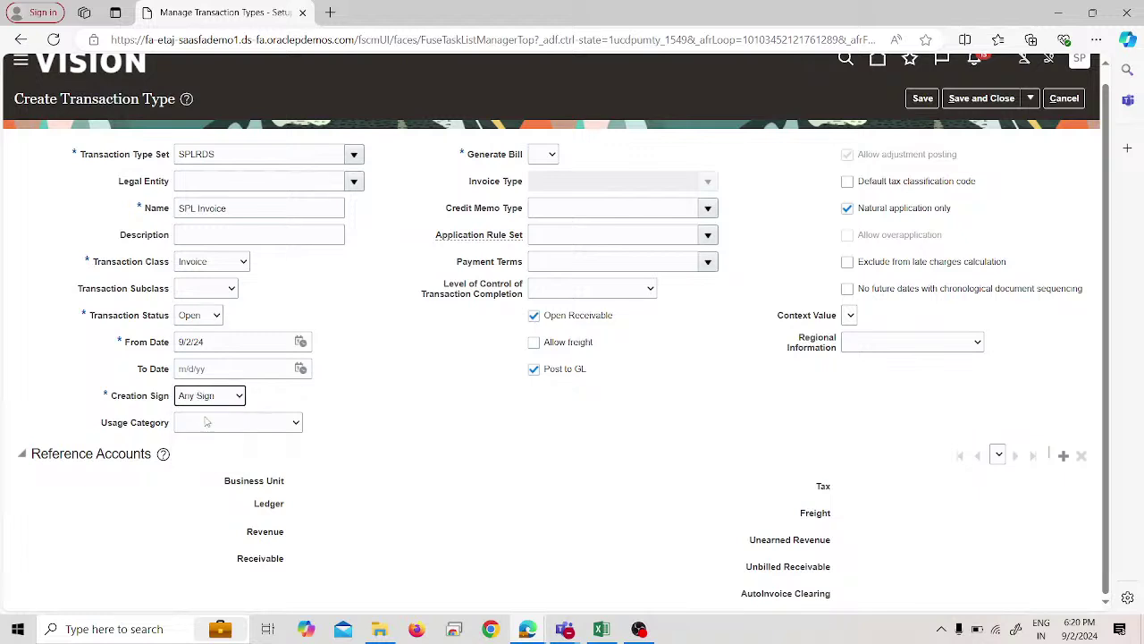
# Step: Set Generate Bill to Yes and look through the available credit memo types without choosing one
pyautogui.click(544, 157)
pyautogui.click(542, 212)
pyautogui.click(707, 208)
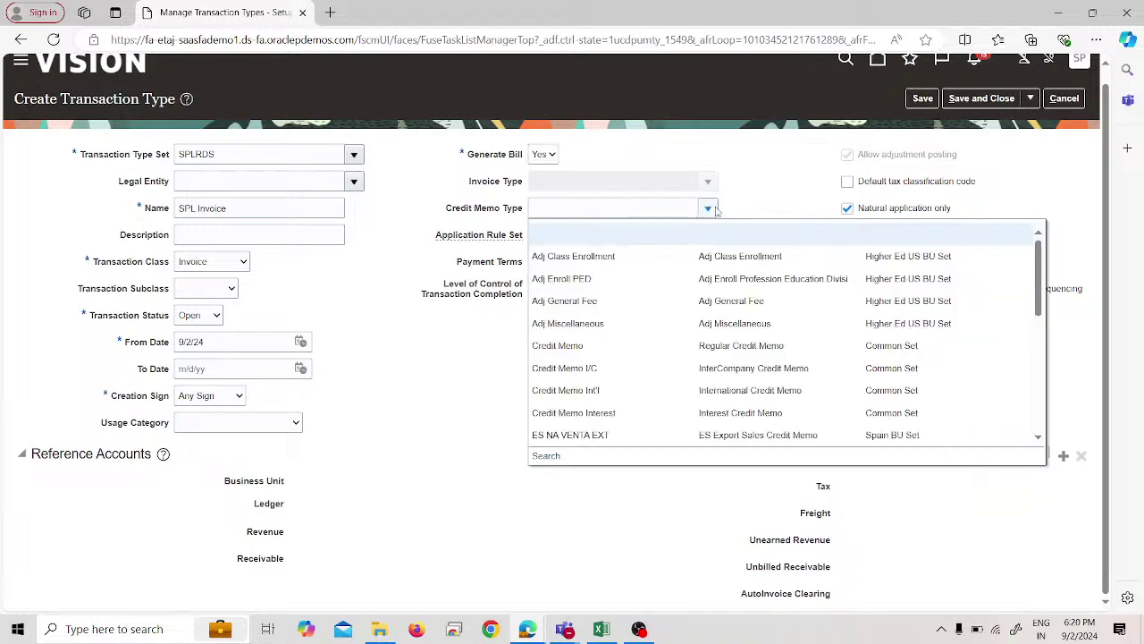
pyautogui.click(775, 192)
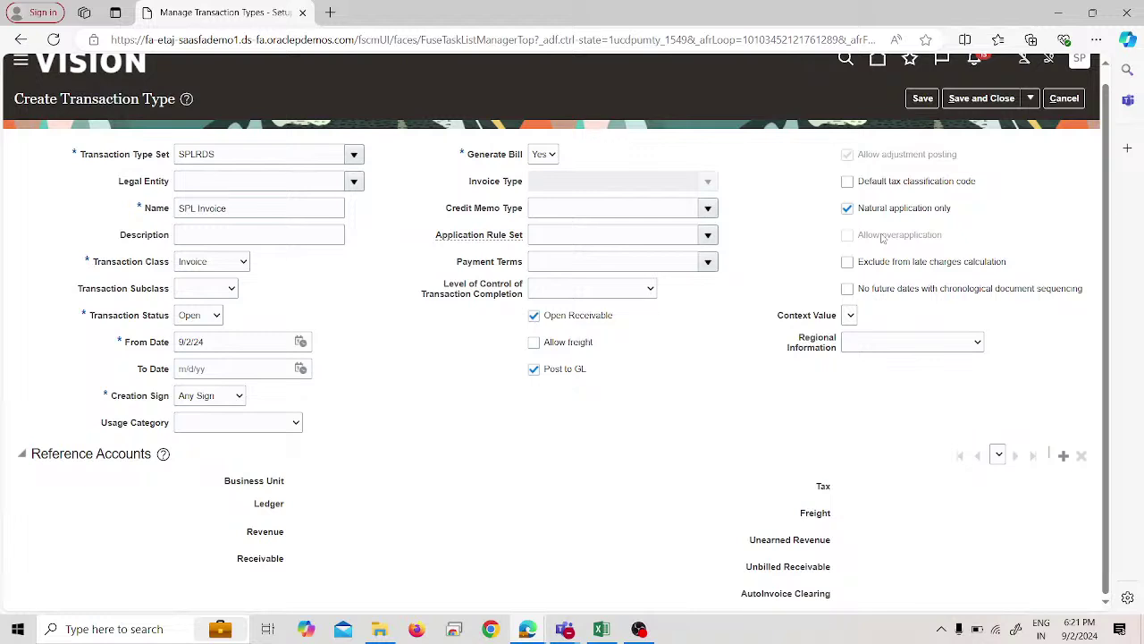
# Step: Try Allow overapplication in place of Natural application only, and restore Natural application only
pyautogui.click(847, 209)
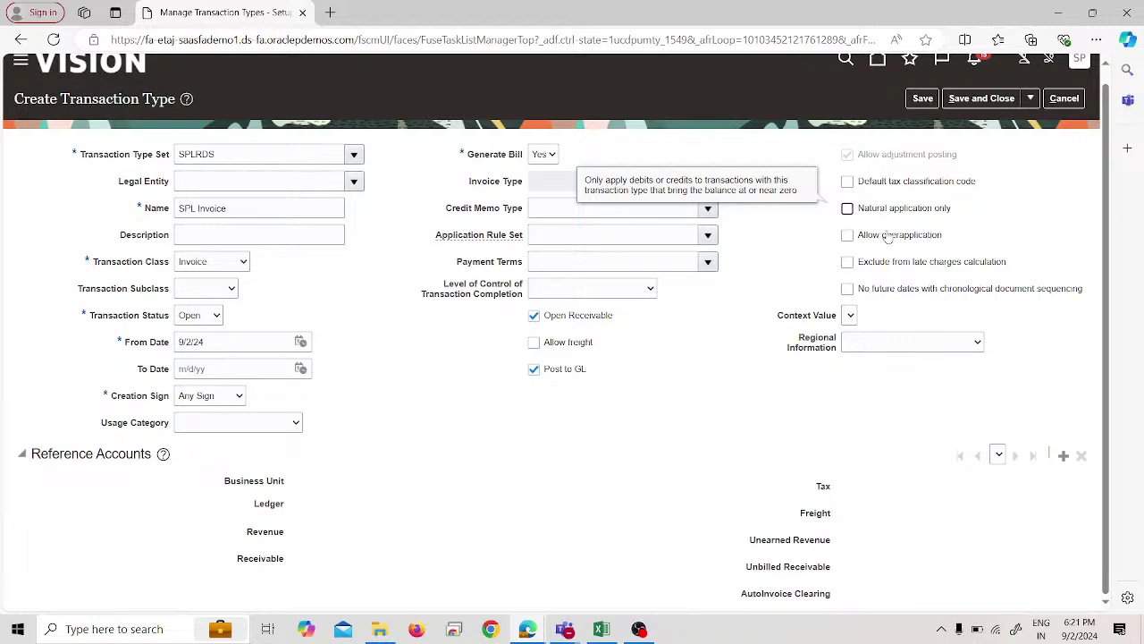
pyautogui.click(847, 236)
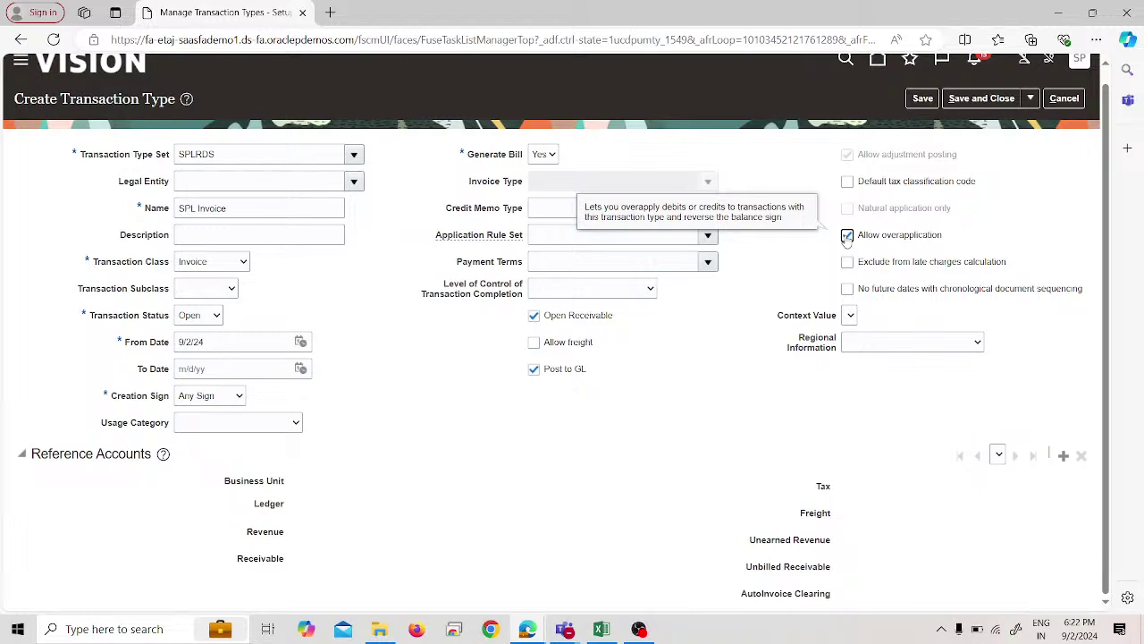
pyautogui.click(848, 236)
pyautogui.click(847, 208)
pyautogui.click(847, 209)
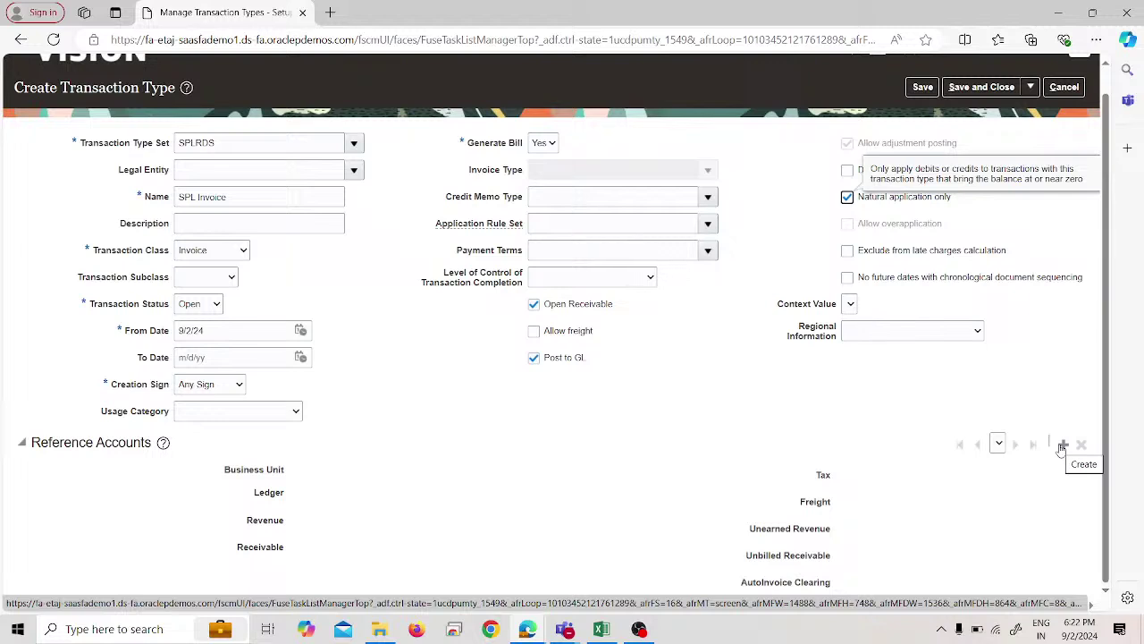
# Step: Start a set of reference accounts for SPL Invoice and search for the business unit by the name SPL
pyautogui.scroll(1, 1064, 449)
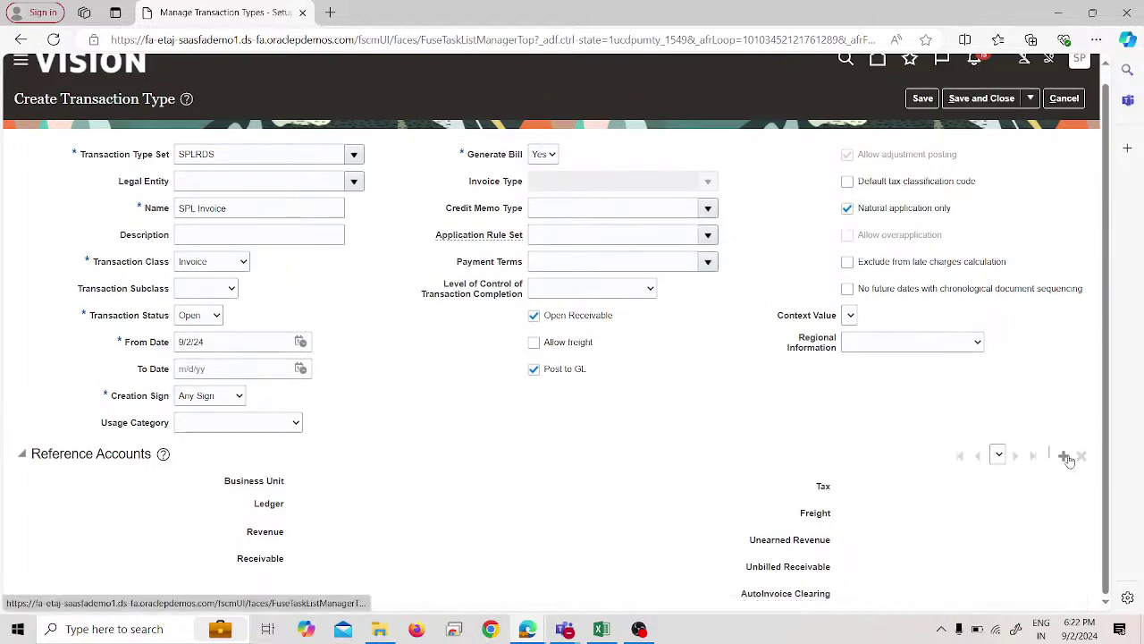
pyautogui.click(1064, 457)
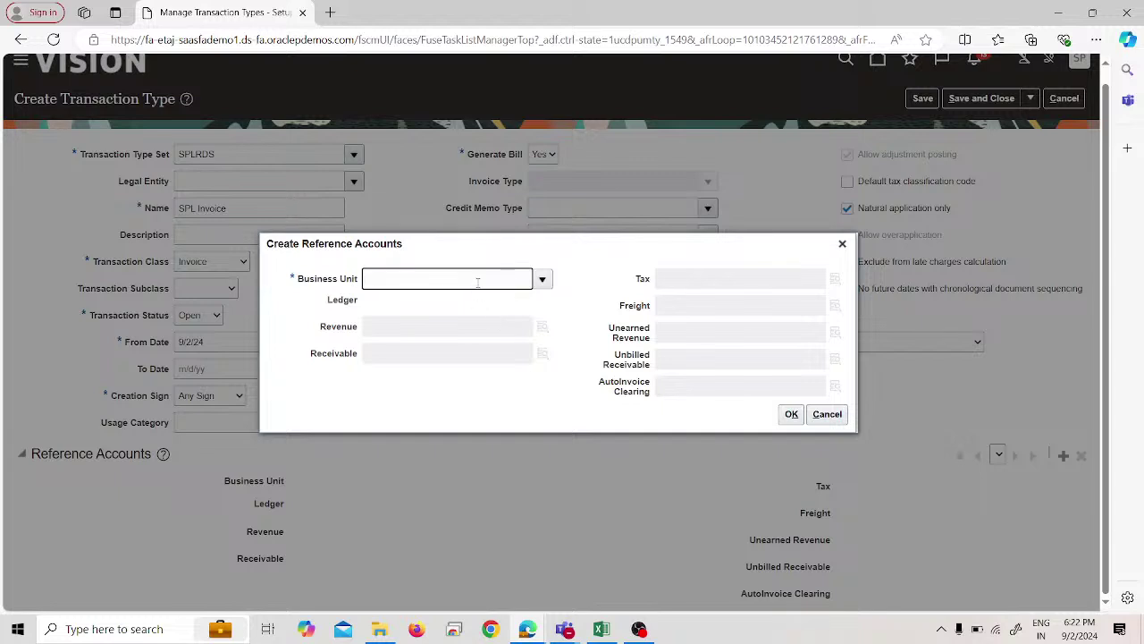
pyautogui.write('1spl')
pyautogui.press('BackSpace')
pyautogui.press('BackSpace')
pyautogui.press('BackSpace')
pyautogui.press('BackSpace')
pyautogui.write('SPL')
pyautogui.click(539, 287)
pyautogui.click(381, 304)
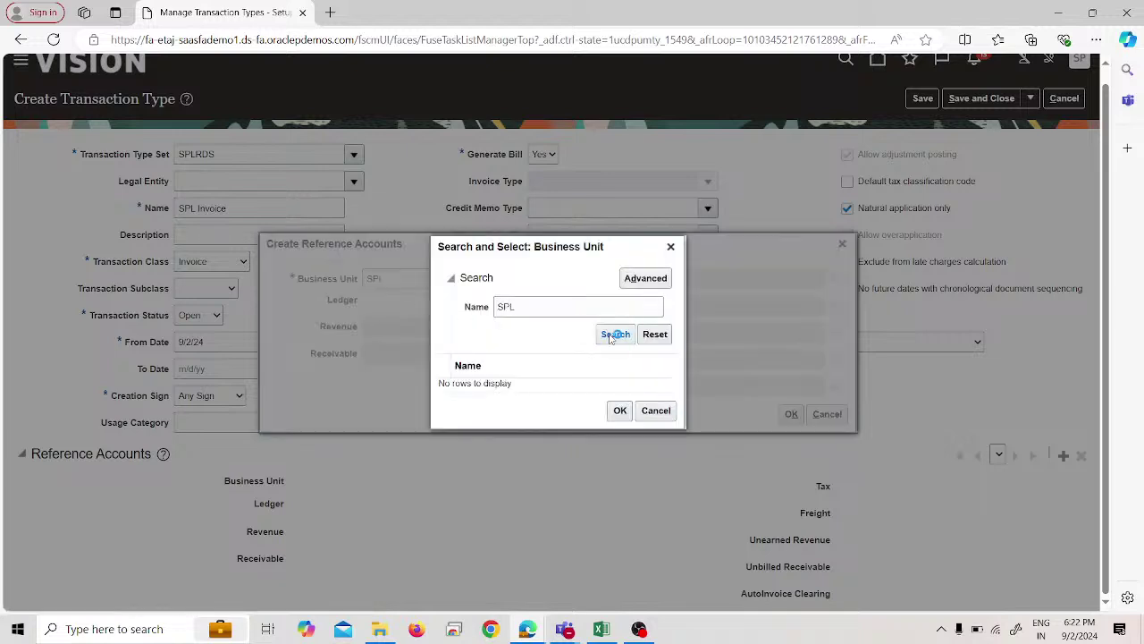
# Step: Try an advanced search for business units whose name contains SPL, and close the search
pyautogui.click(643, 280)
pyautogui.click(522, 309)
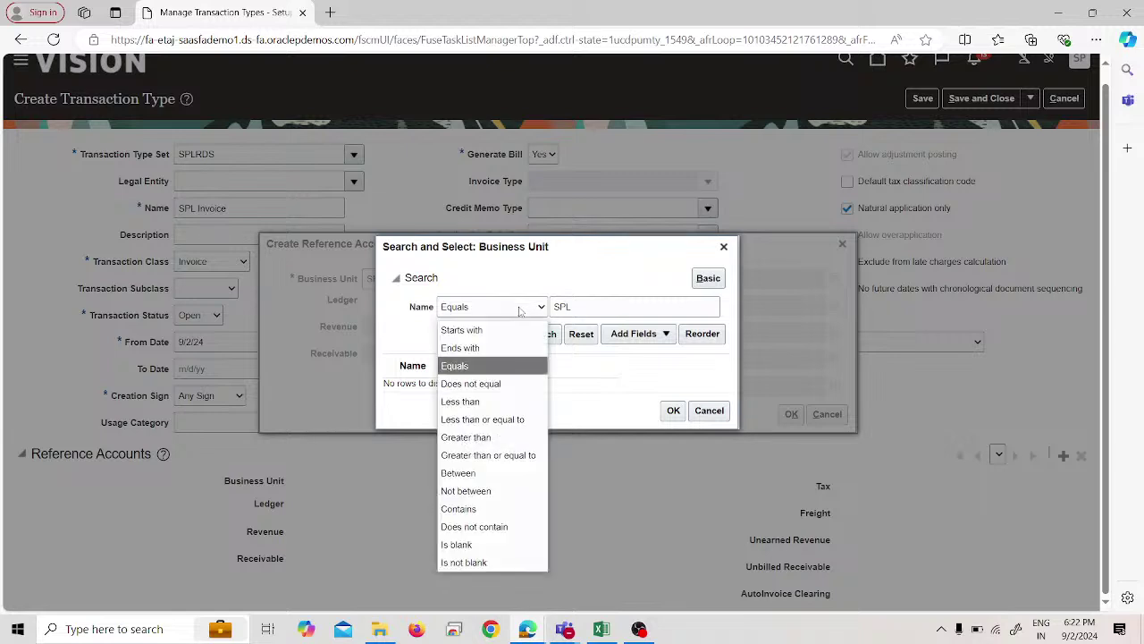
pyautogui.click(490, 510)
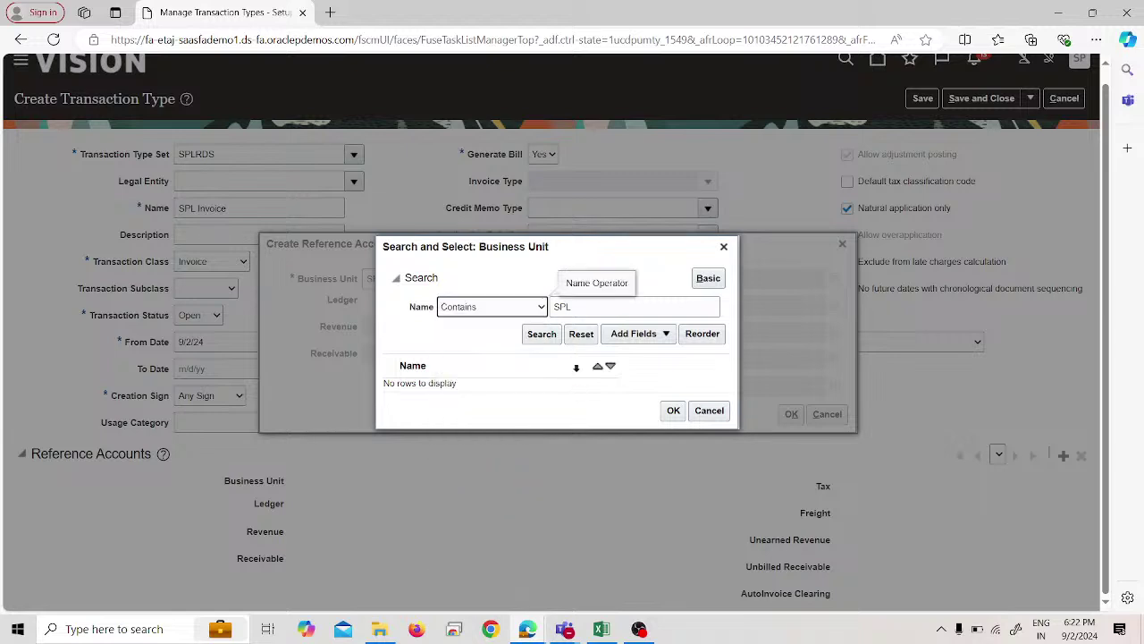
pyautogui.click(548, 344)
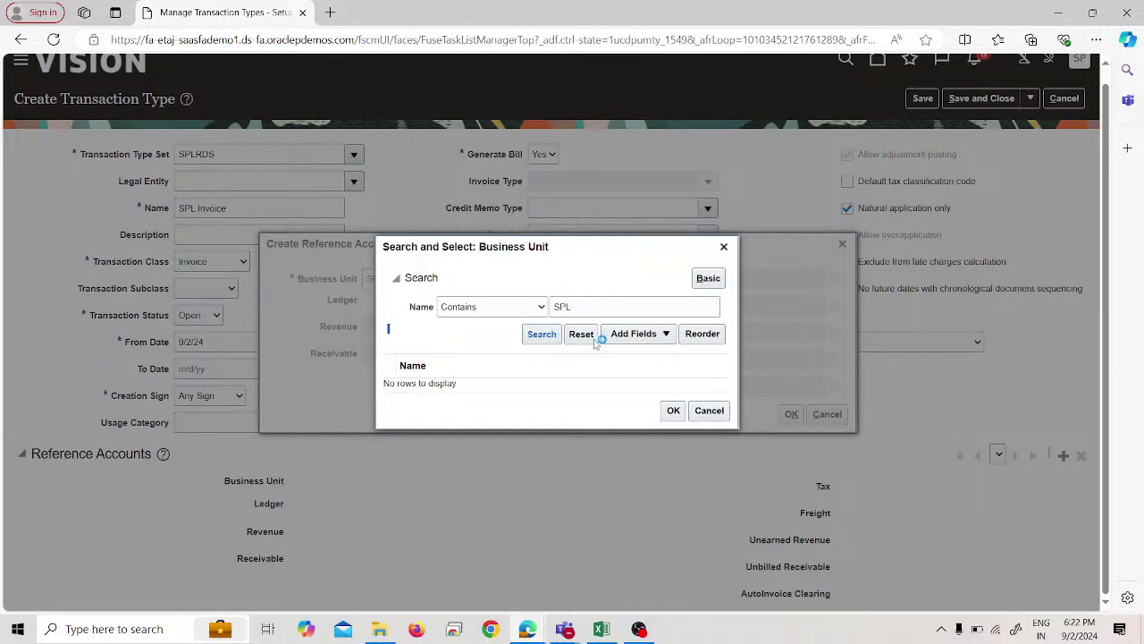
pyautogui.click(723, 247)
# Step: Try an advanced search for a business unit whose name equals SPL, and cancel the selection and the reference accounts
pyautogui.click(542, 280)
pyautogui.click(504, 304)
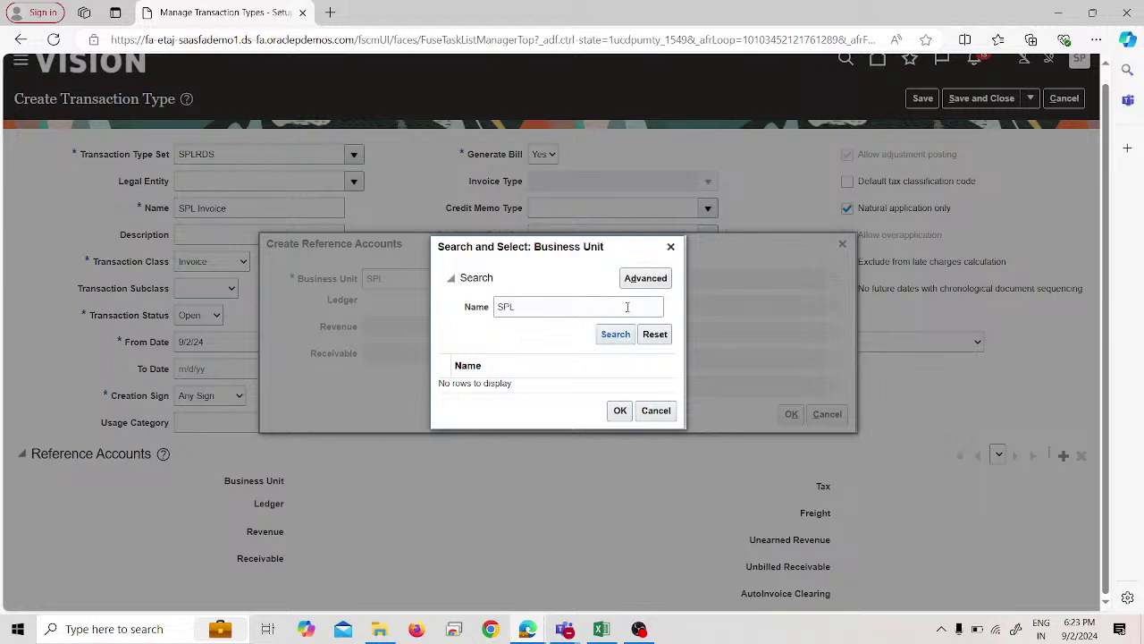
pyautogui.click(644, 281)
pyautogui.click(536, 309)
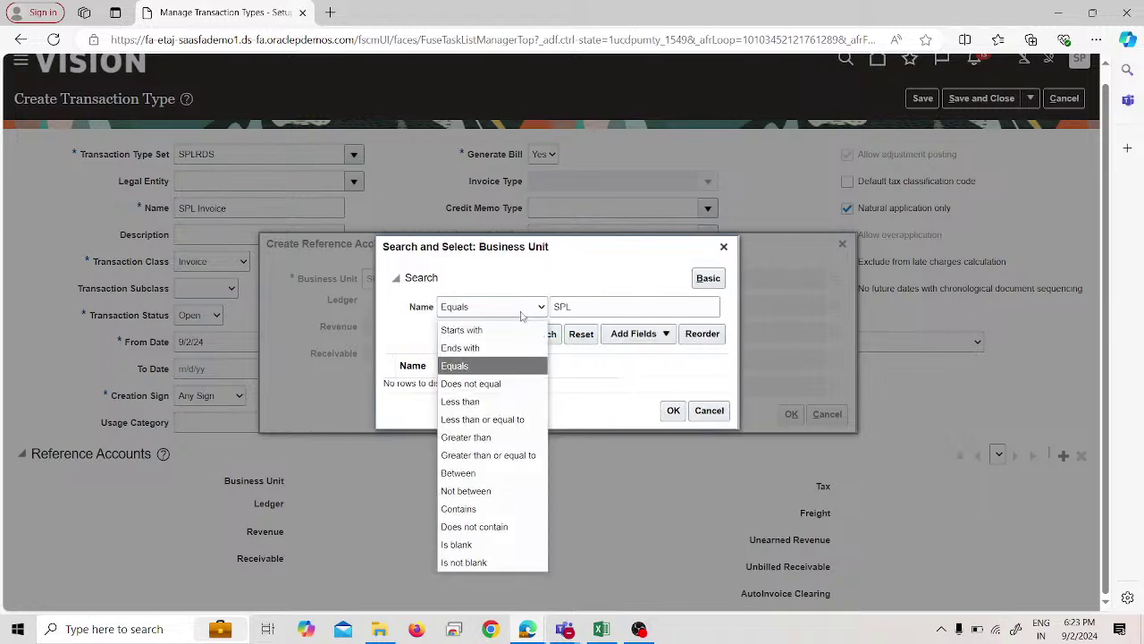
pyautogui.click(482, 367)
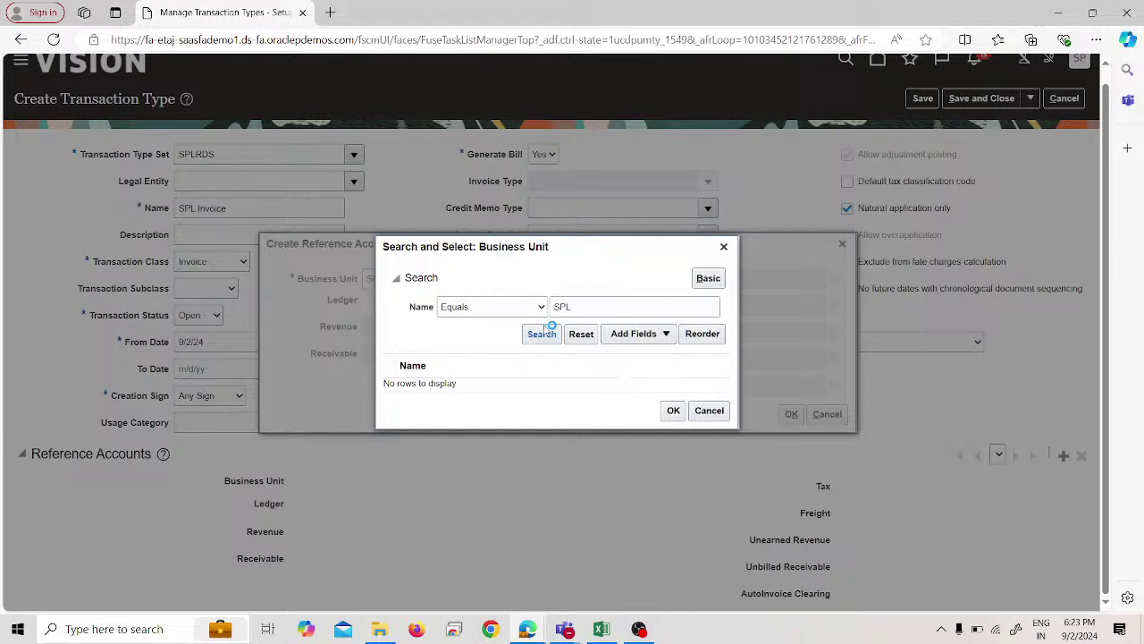
pyautogui.click(709, 410)
pyautogui.click(827, 414)
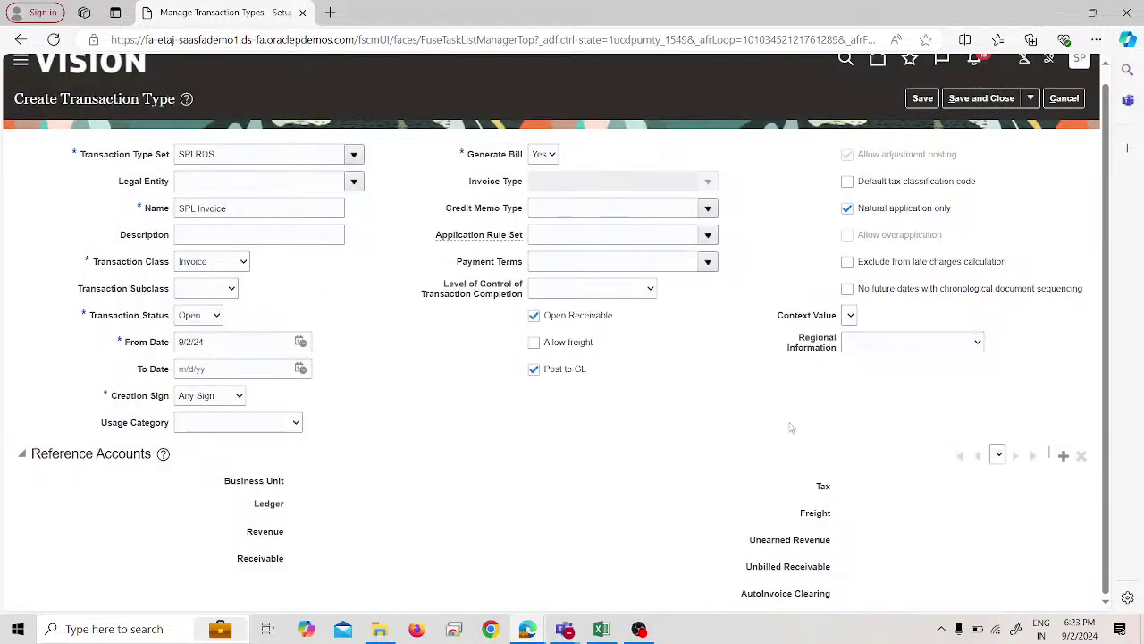
# Step: Start another set of reference accounts for SPL Invoice and retry the advanced business unit search with the name equal to SPL
pyautogui.click(1064, 455)
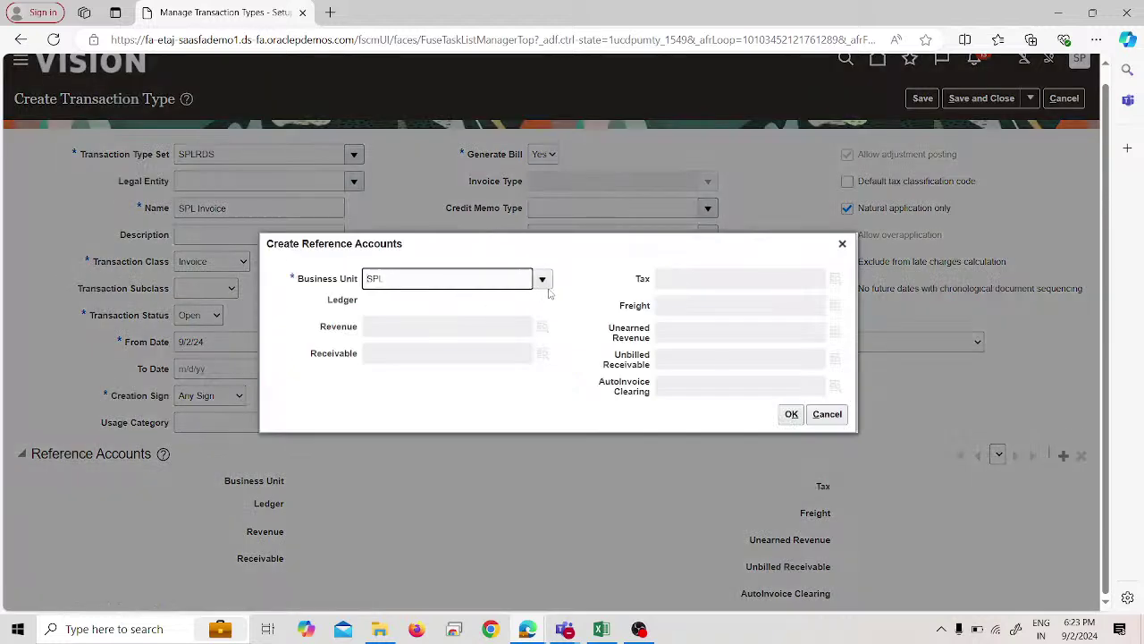
pyautogui.doubleClick(417, 283)
pyautogui.write('S')
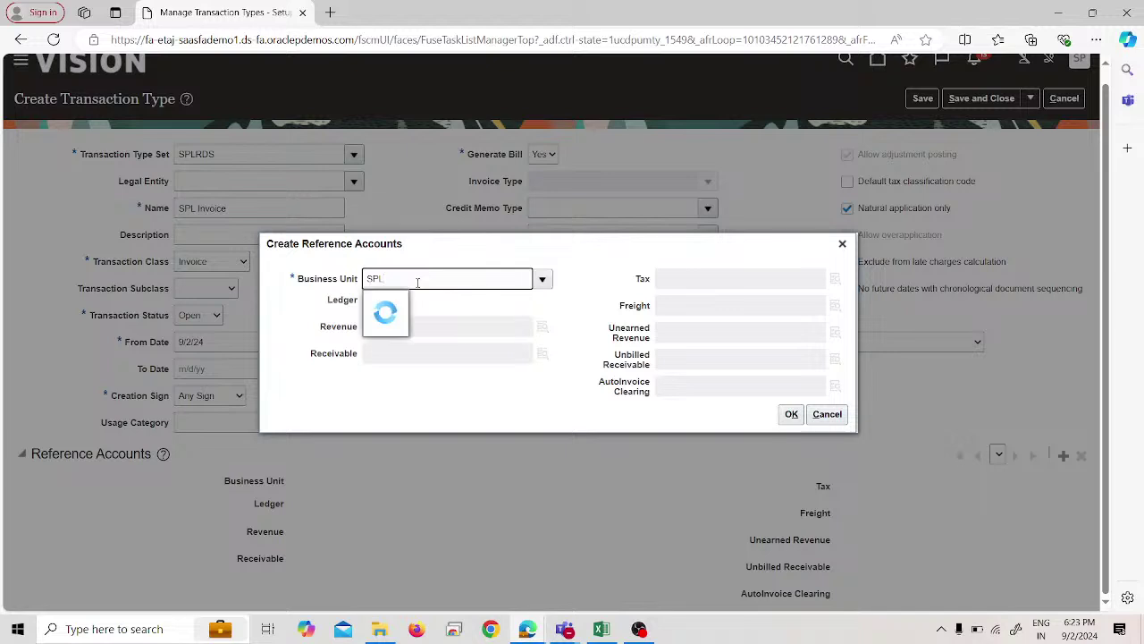
pyautogui.click(543, 279)
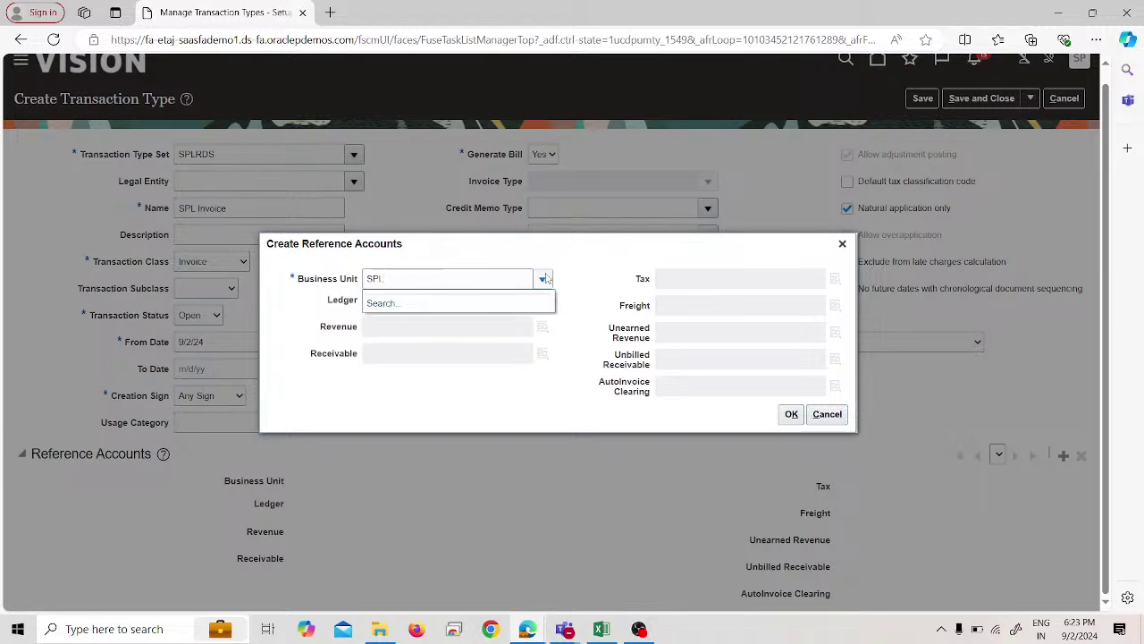
pyautogui.click(394, 304)
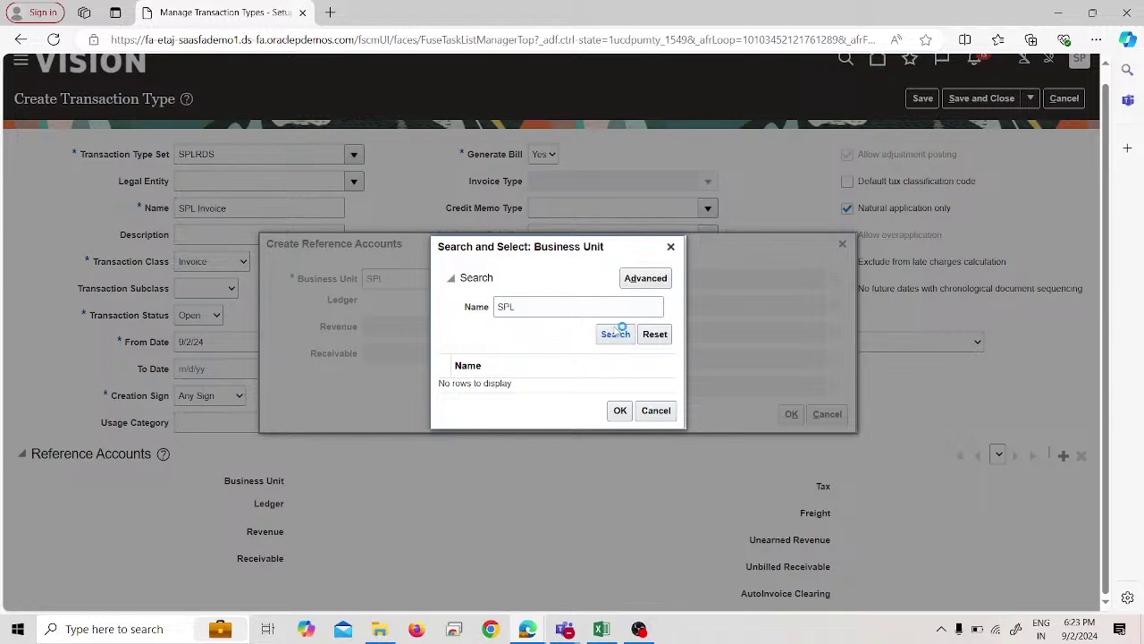
pyautogui.click(645, 278)
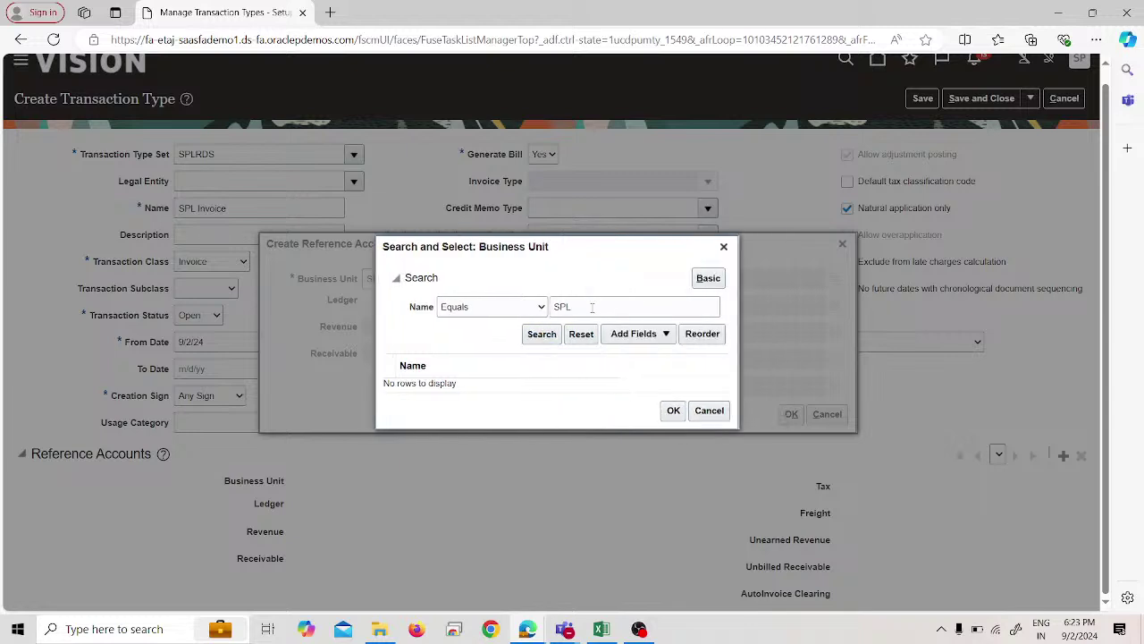
pyautogui.click(542, 334)
pyautogui.click(558, 333)
pyautogui.click(560, 333)
# Step: Dismiss the webpage save, set Generate Bill to Yes, and cancel the unfinished SPL Invoice transaction type
pyautogui.hotkey('ctrl', 's')
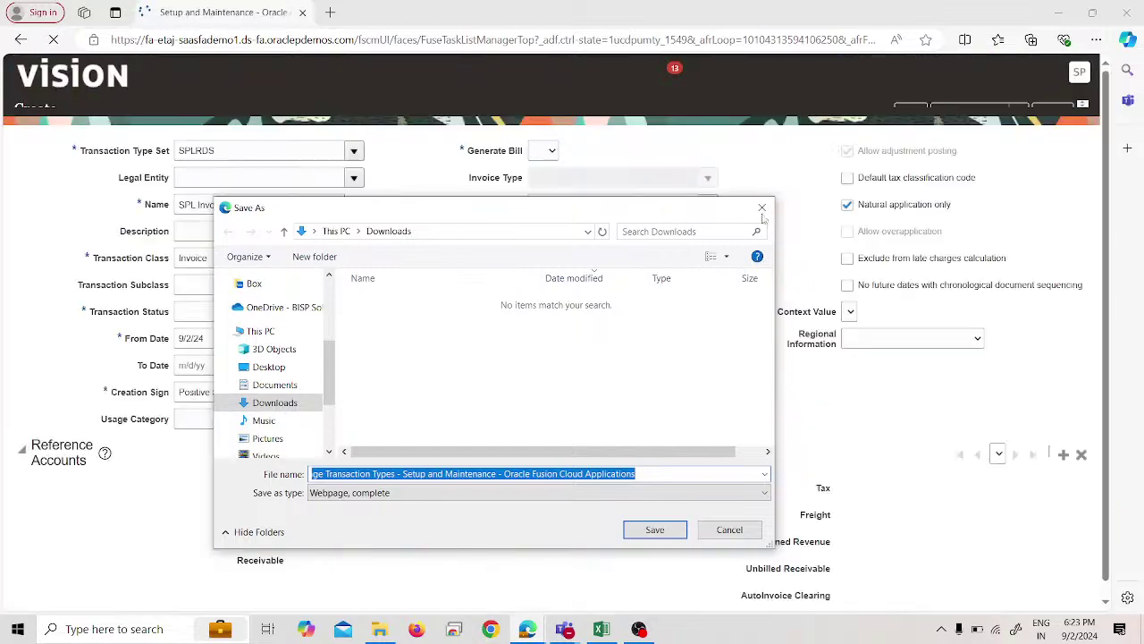
pyautogui.click(758, 212)
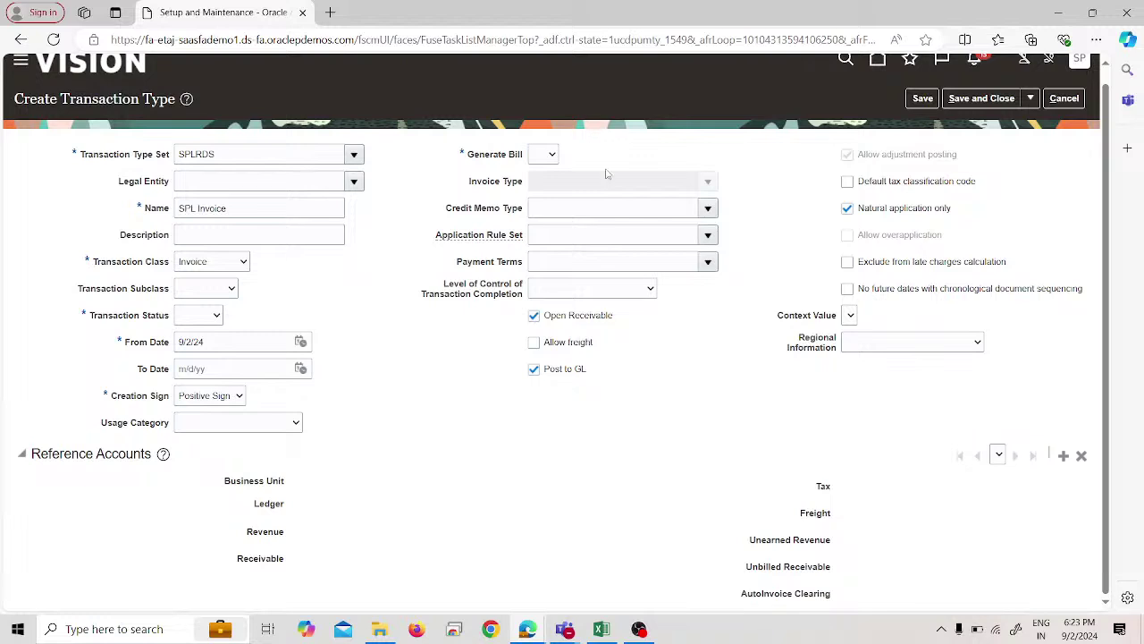
pyautogui.click(542, 154)
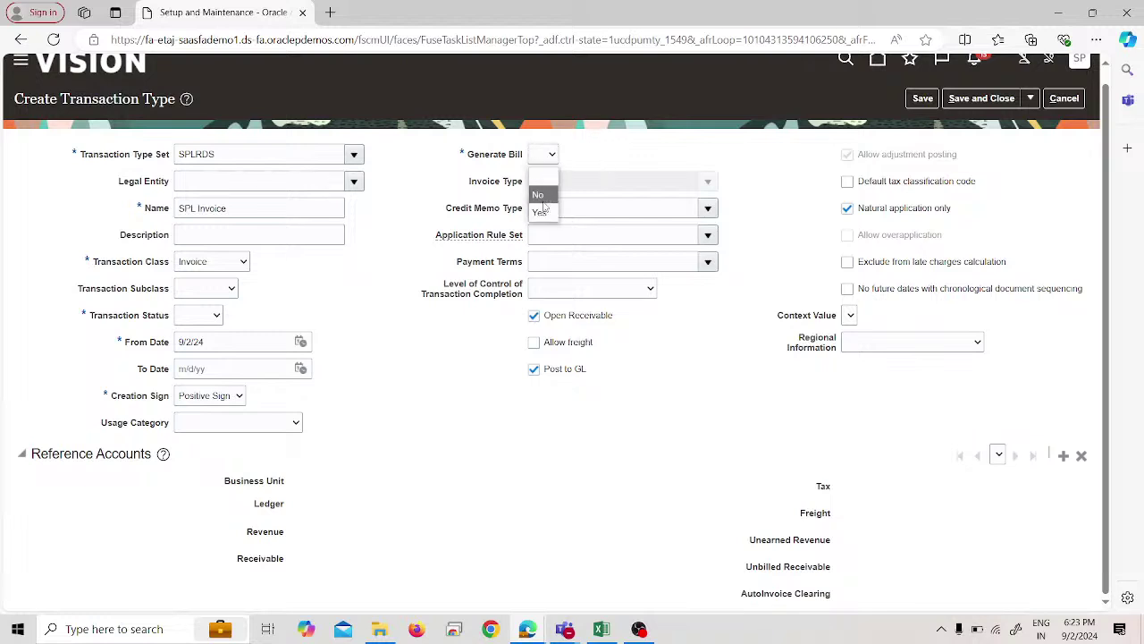
pyautogui.click(542, 191)
pyautogui.click(885, 430)
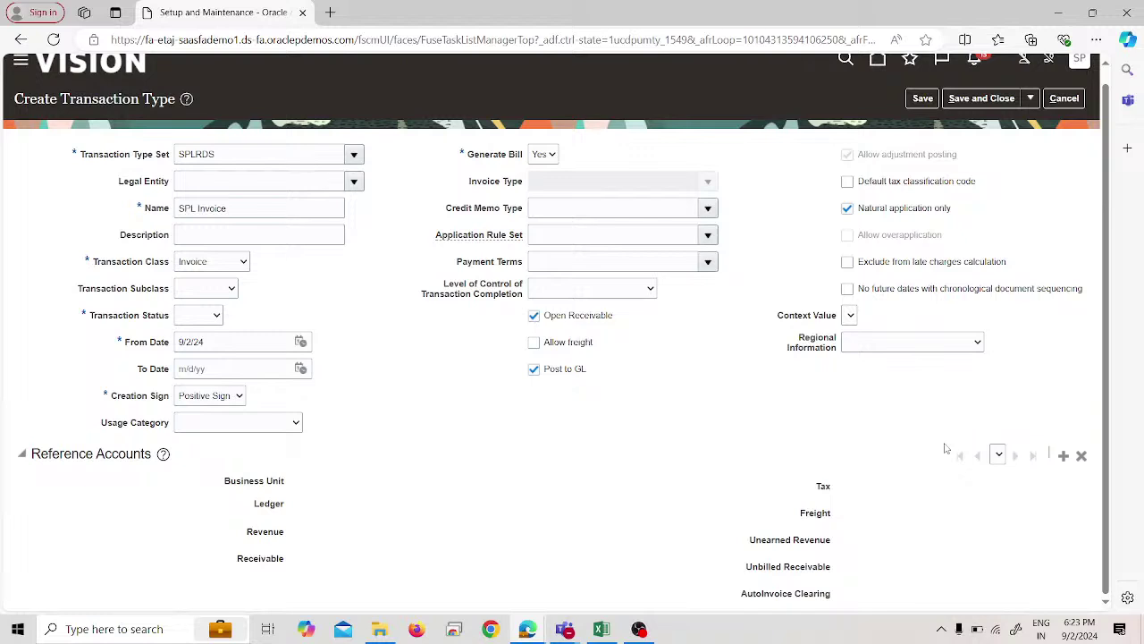
pyautogui.click(1063, 98)
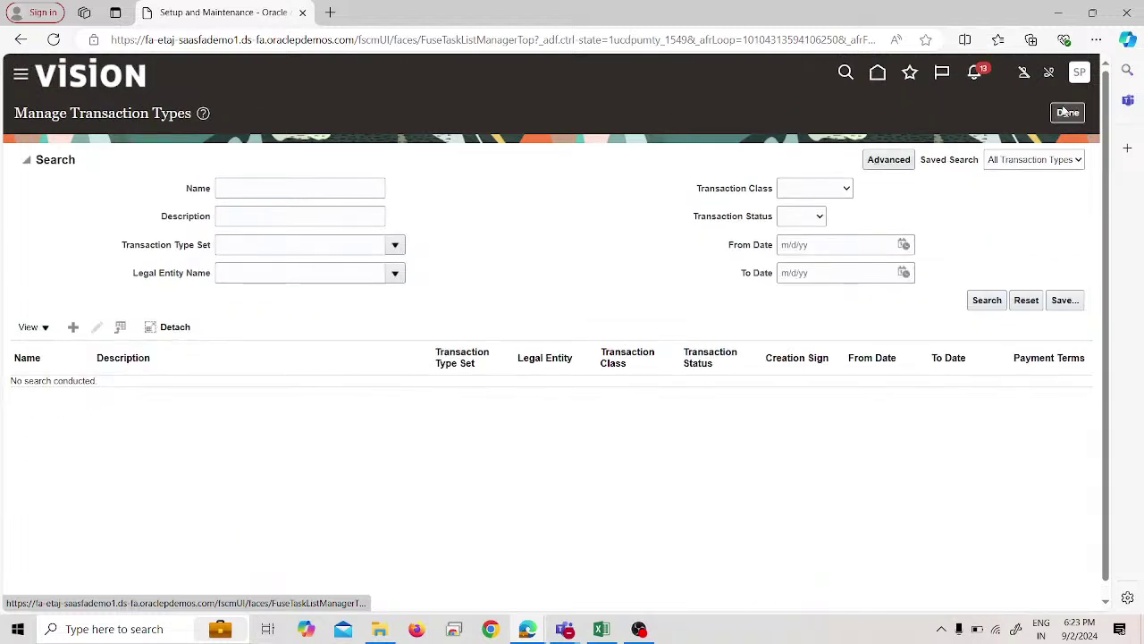
# Step: Start a transaction type named SPL Invoice in set SPLRDS with class Invoice, status Open, Any Sign and Generate Bill Yes
pyautogui.click(74, 330)
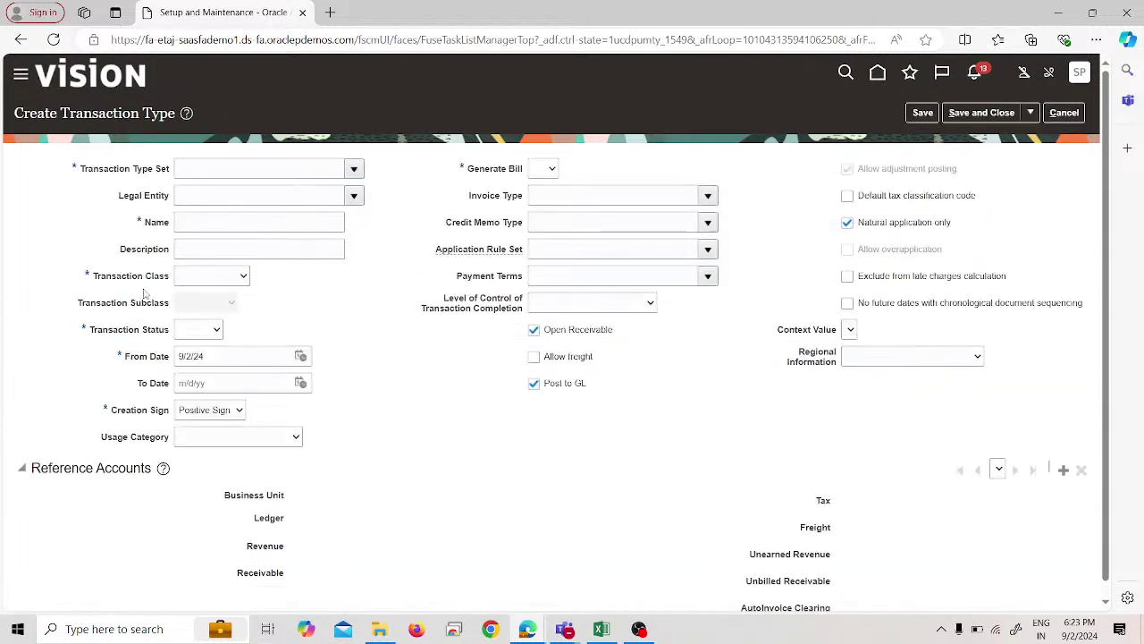
pyautogui.click(286, 161)
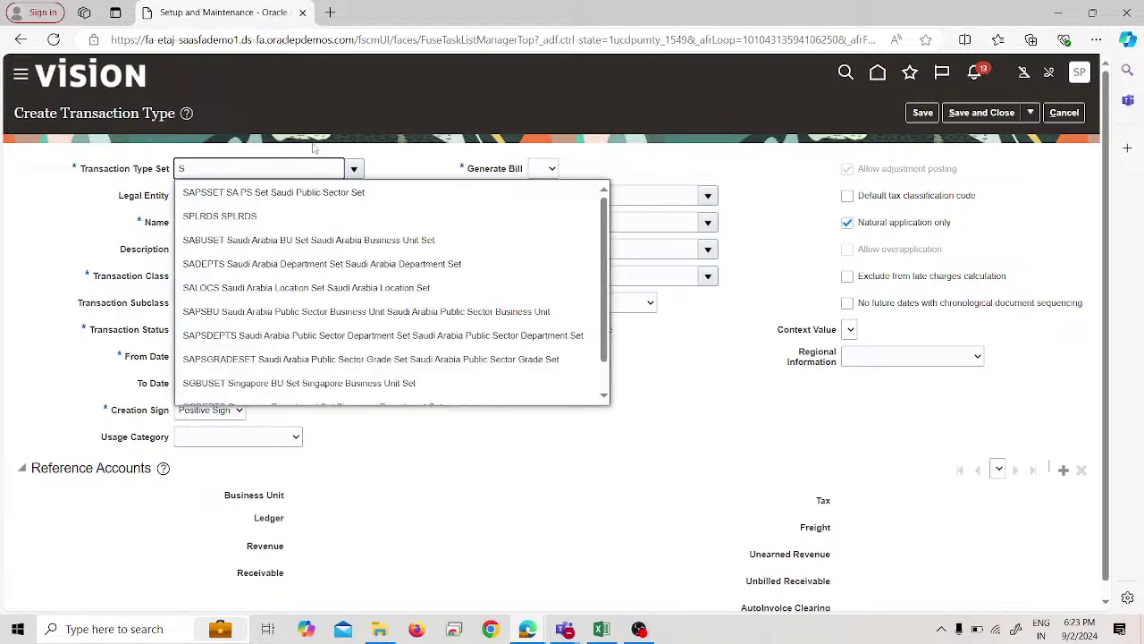
pyautogui.click(365, 217)
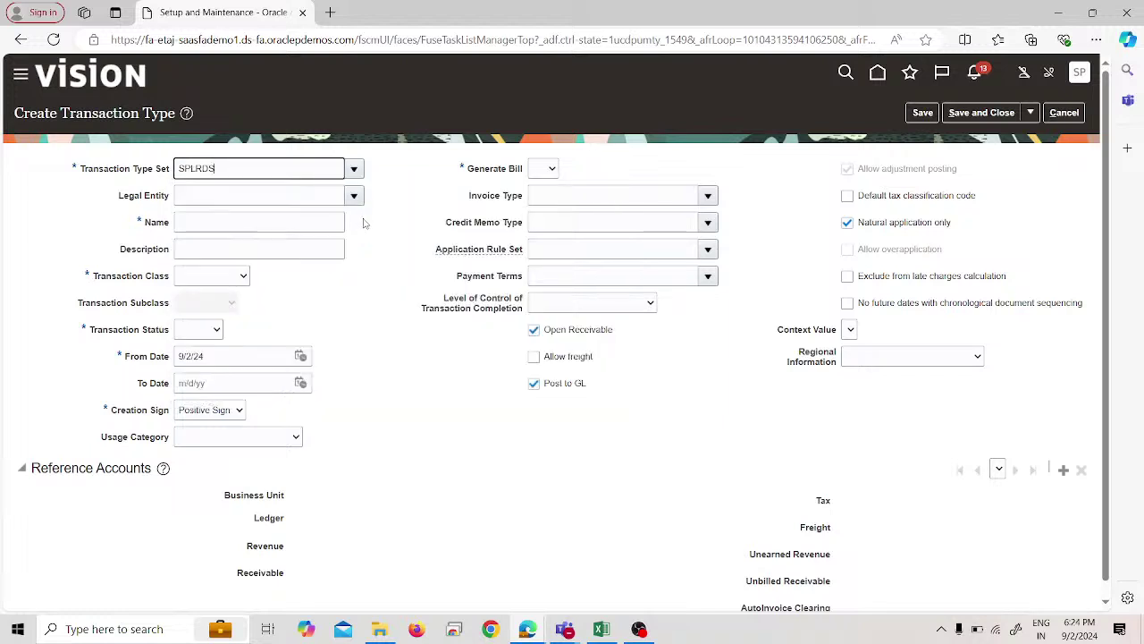
pyautogui.click(215, 222)
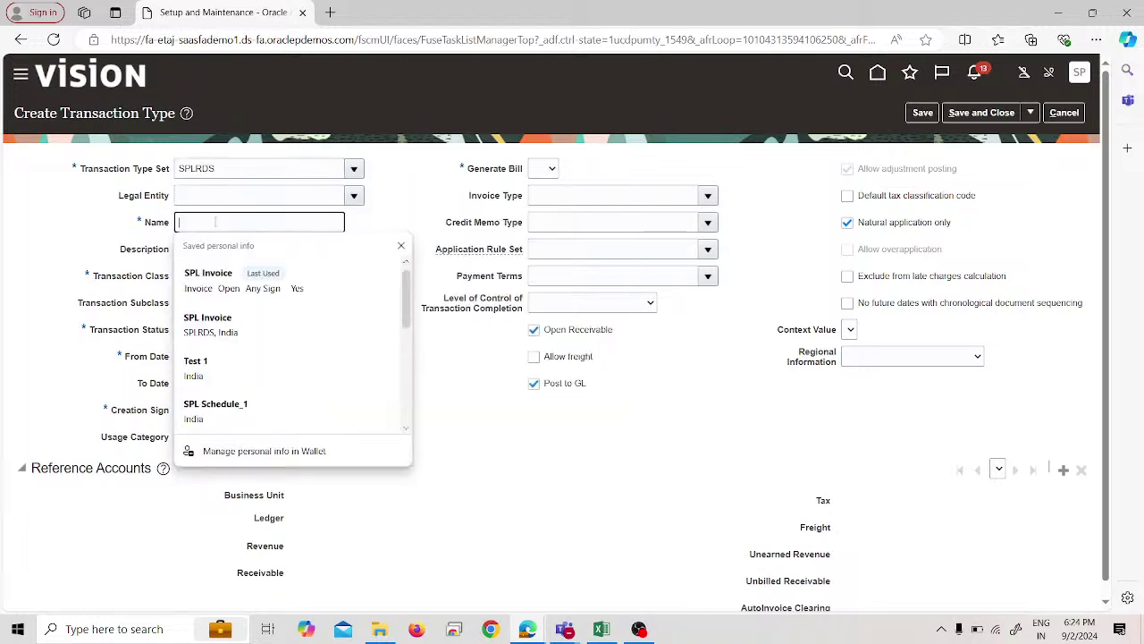
pyautogui.click(249, 264)
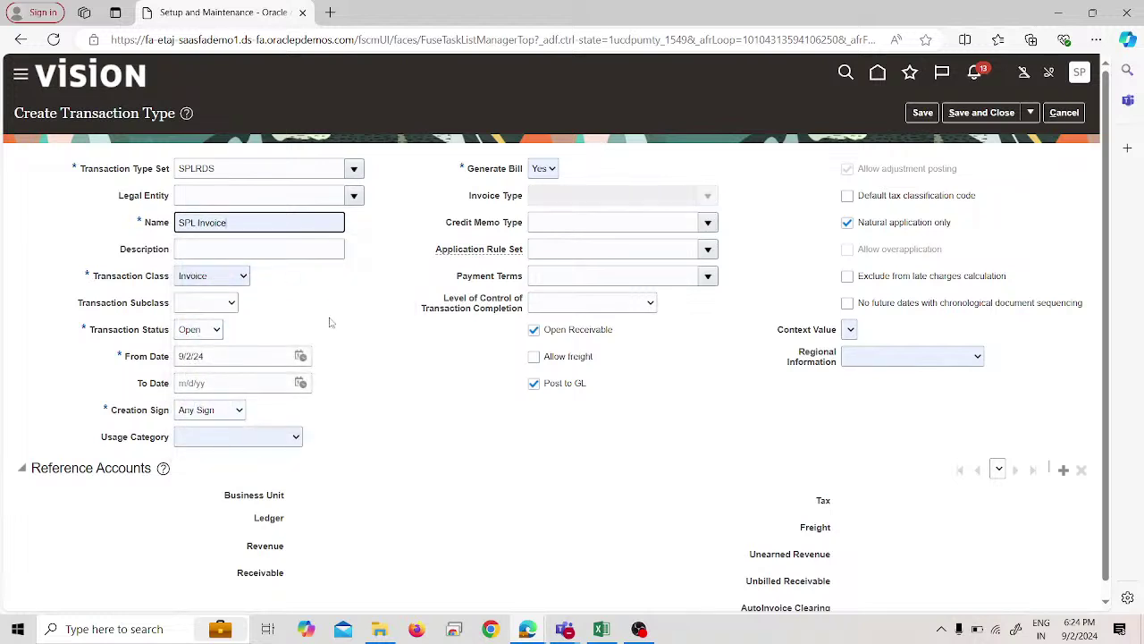
pyautogui.click(224, 302)
pyautogui.click(303, 303)
pyautogui.click(268, 438)
pyautogui.click(474, 417)
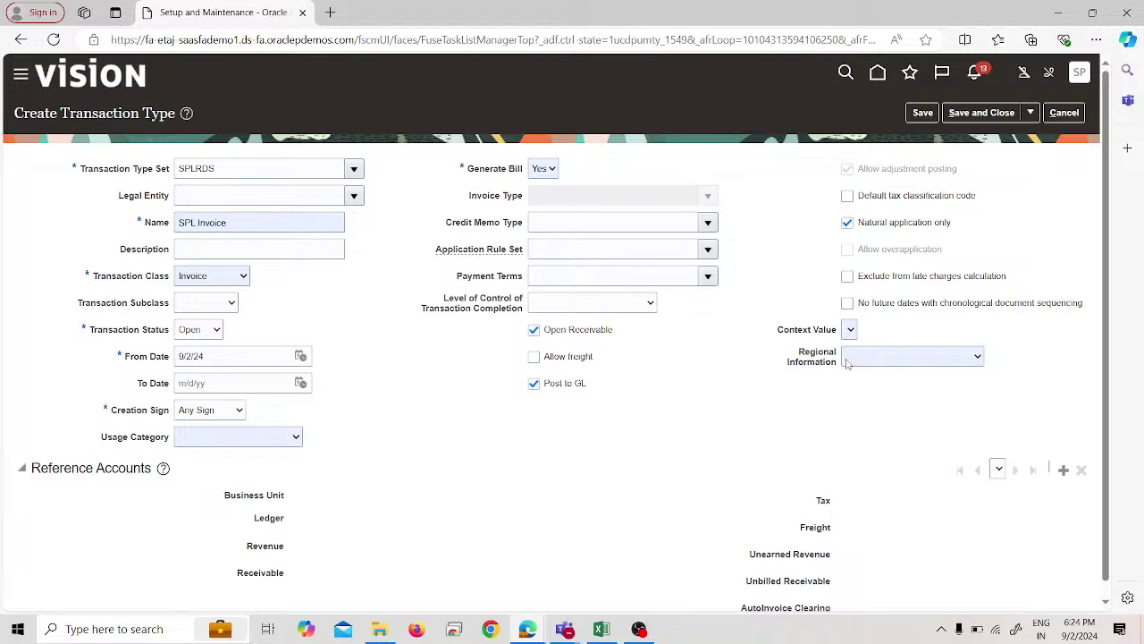
# Step: Start reference accounts for the re-entered SPL Invoice and try basic and advanced searches for business unit SPL
pyautogui.click(1066, 470)
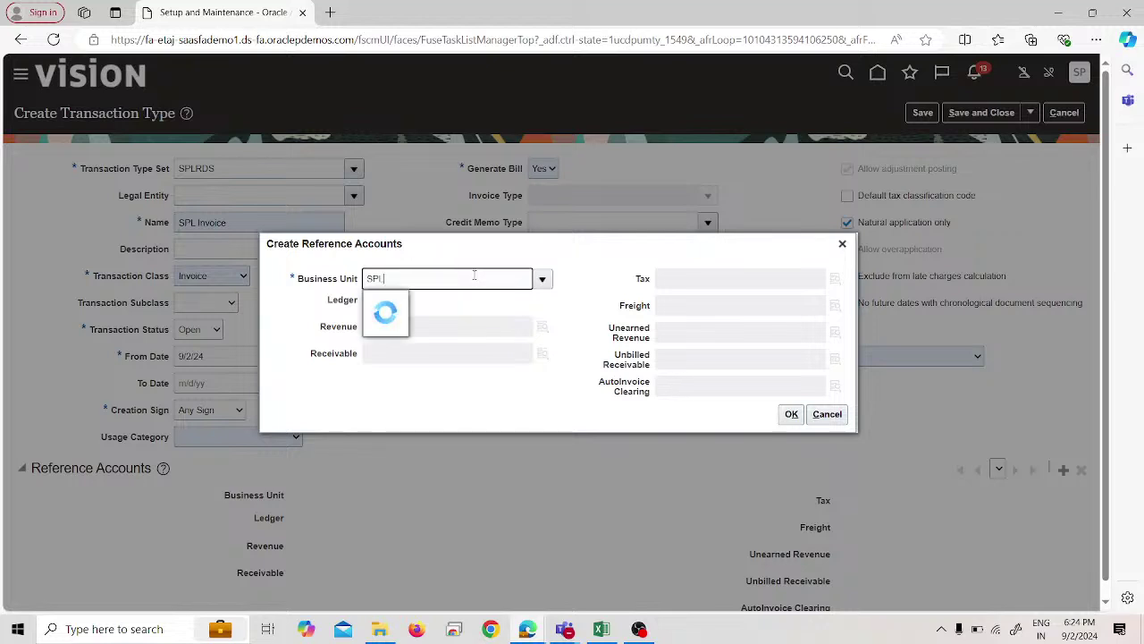
pyautogui.click(540, 280)
pyautogui.click(404, 304)
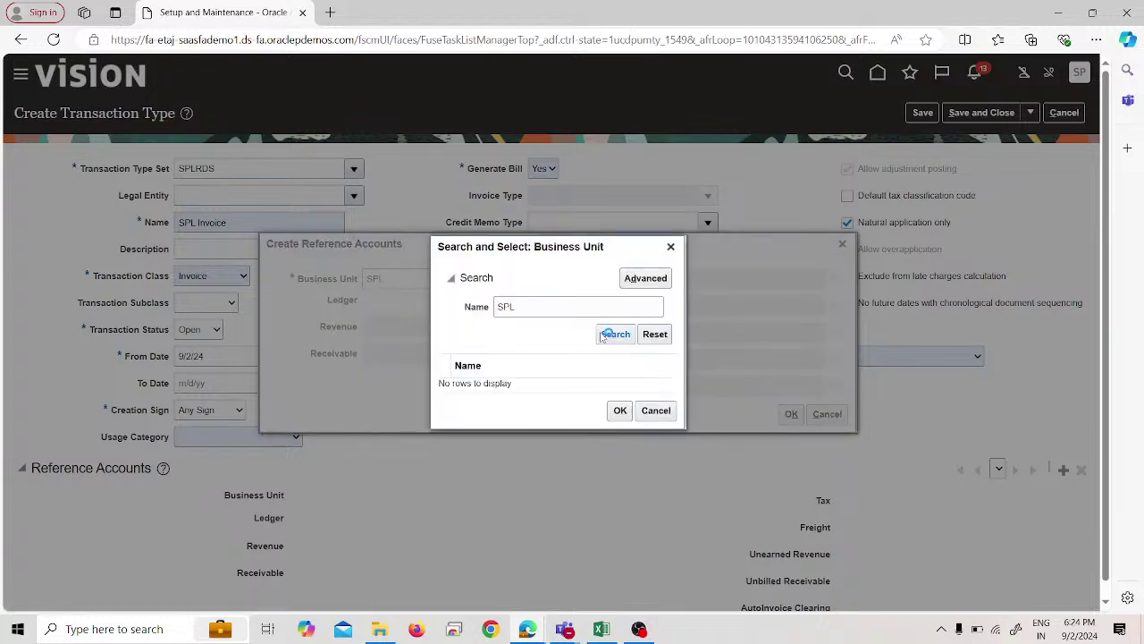
pyautogui.click(604, 335)
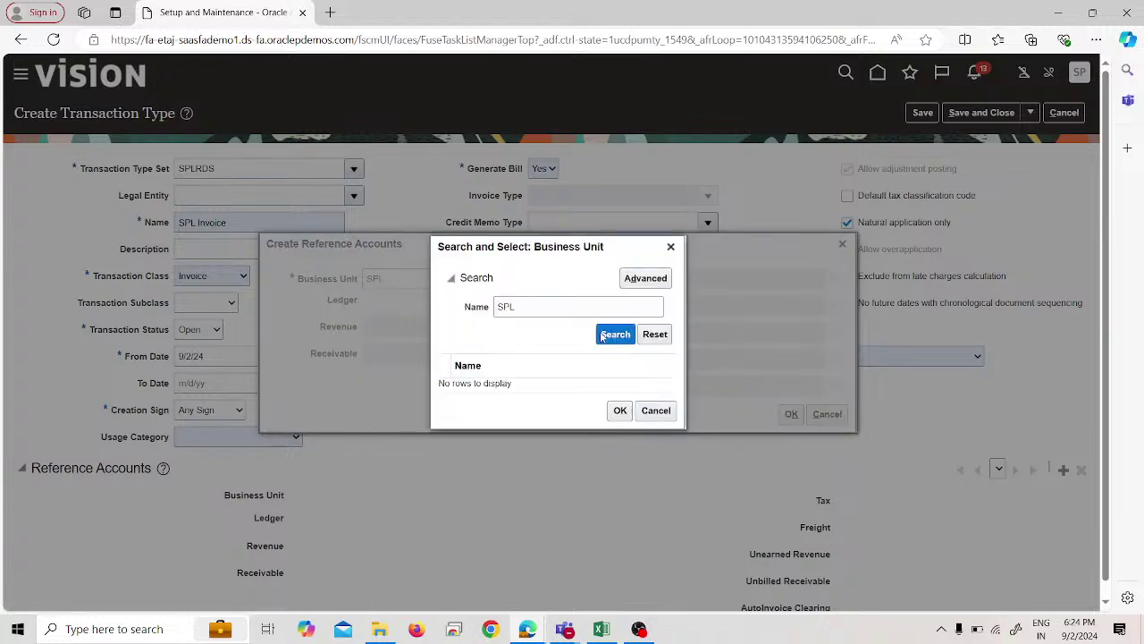
pyautogui.click(647, 278)
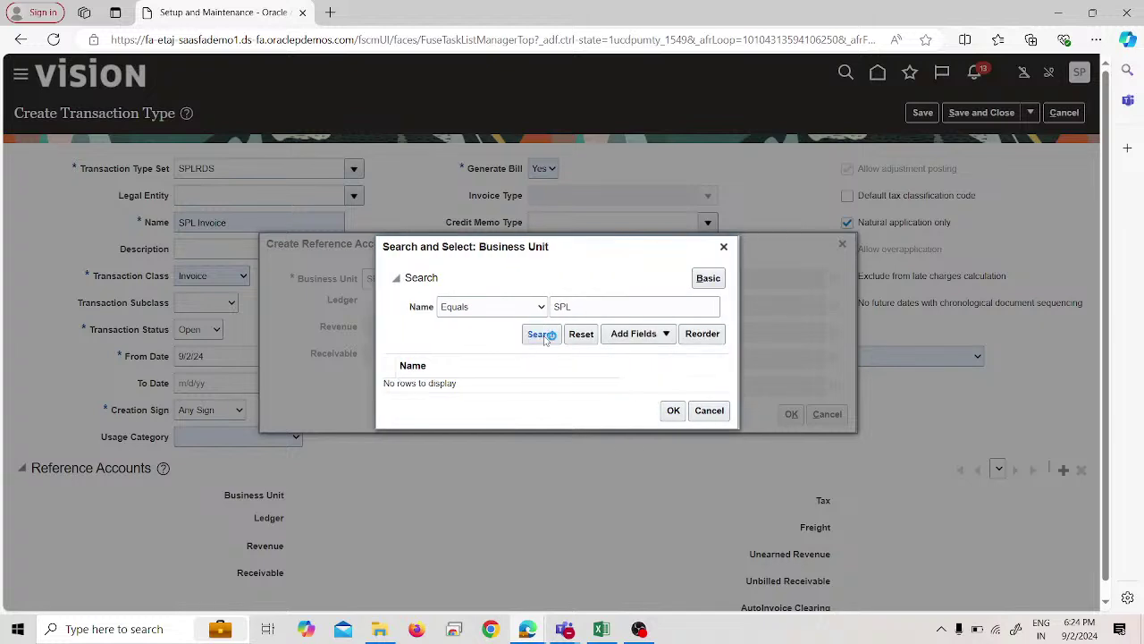
# Step: Try finding SPL US Business Unit with the Equals and Contains operators, and close the search and the reference accounts
pyautogui.click(499, 305)
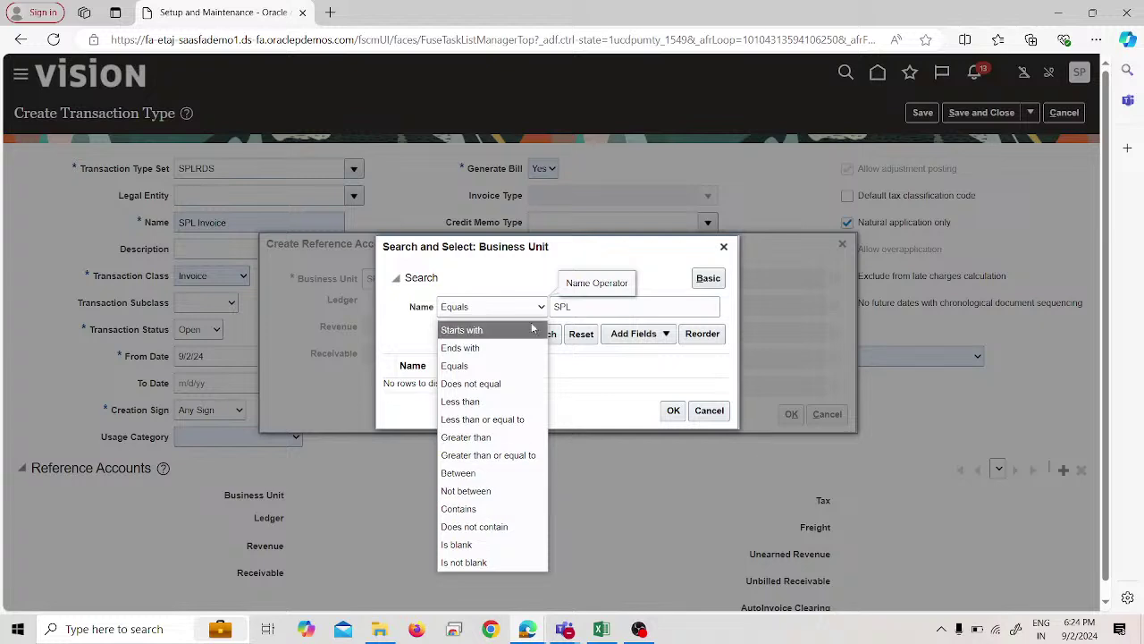
pyautogui.click(593, 313)
pyautogui.write('US Business Unit')
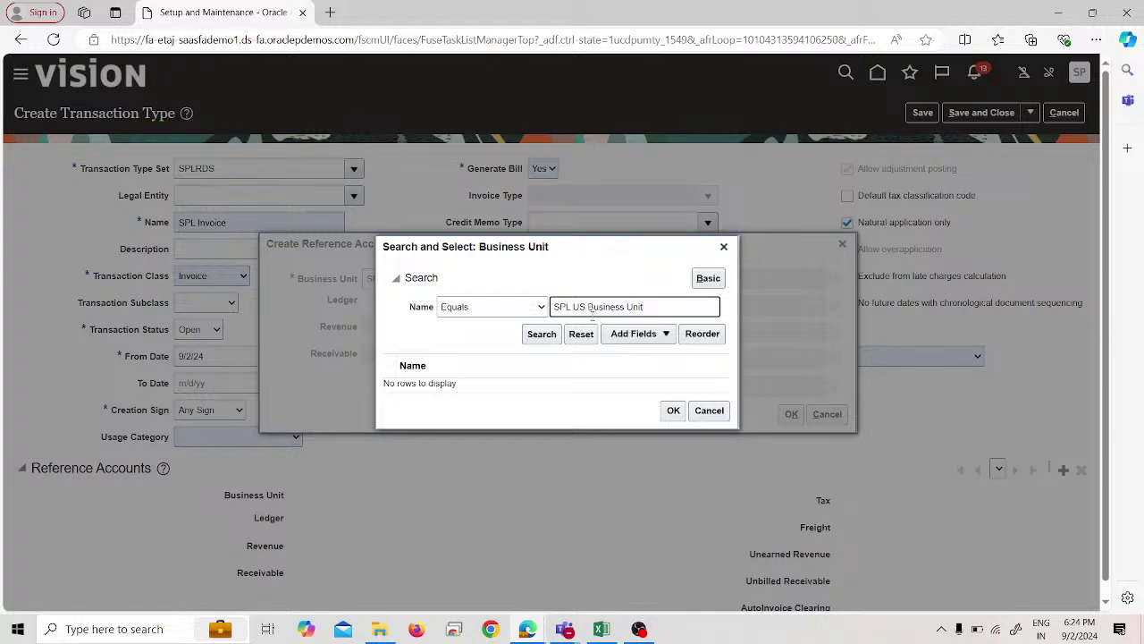
pyautogui.click(547, 334)
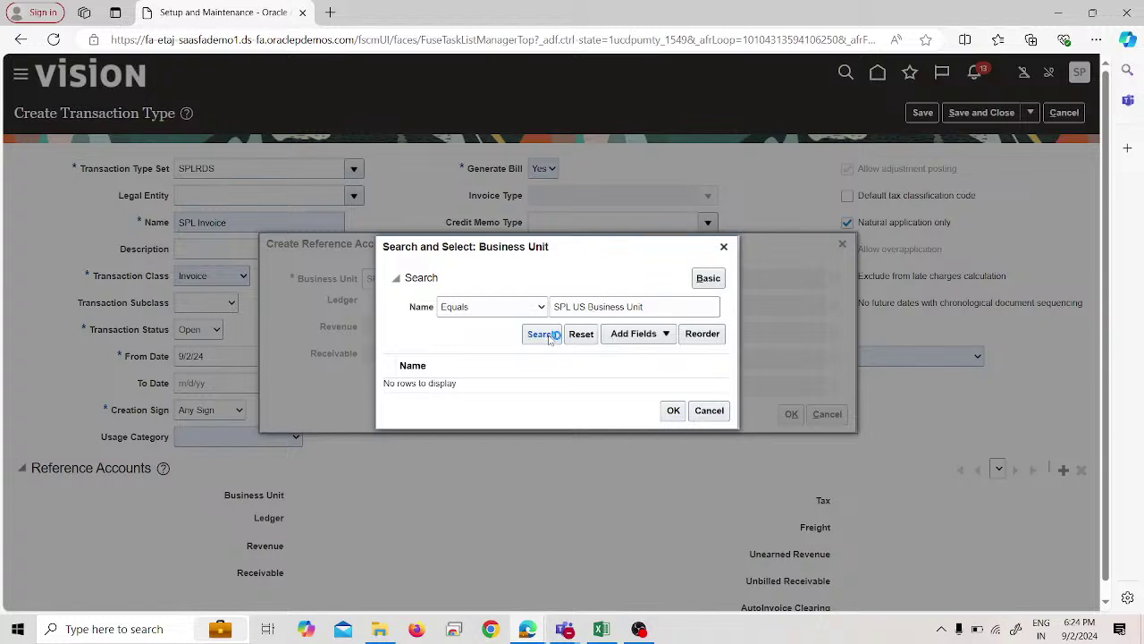
pyautogui.click(474, 308)
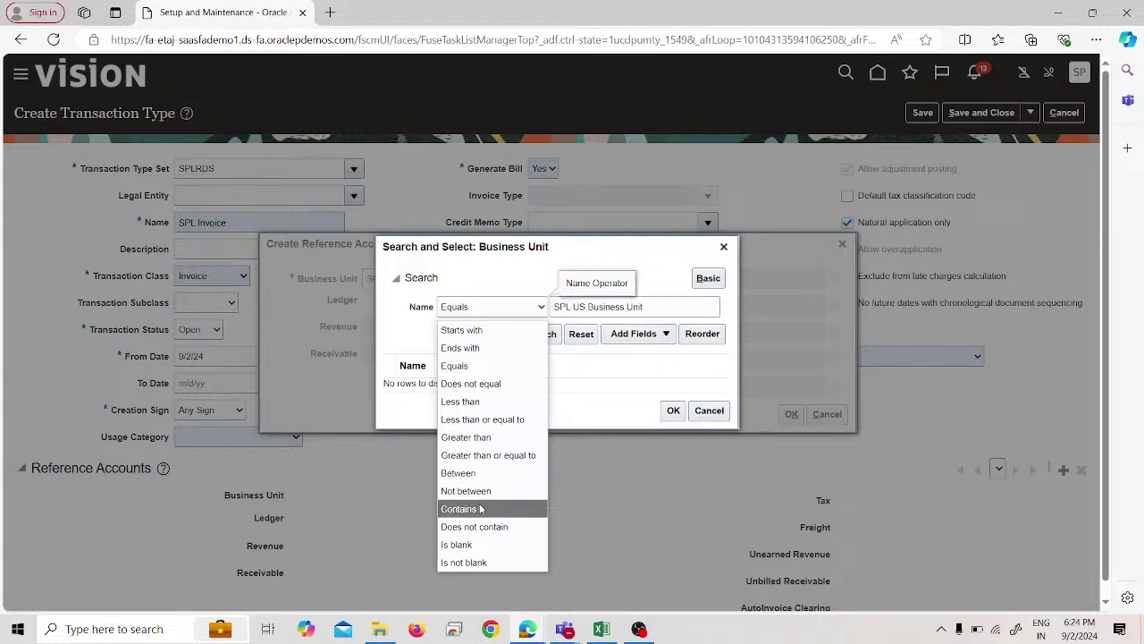
pyautogui.click(458, 509)
pyautogui.click(538, 338)
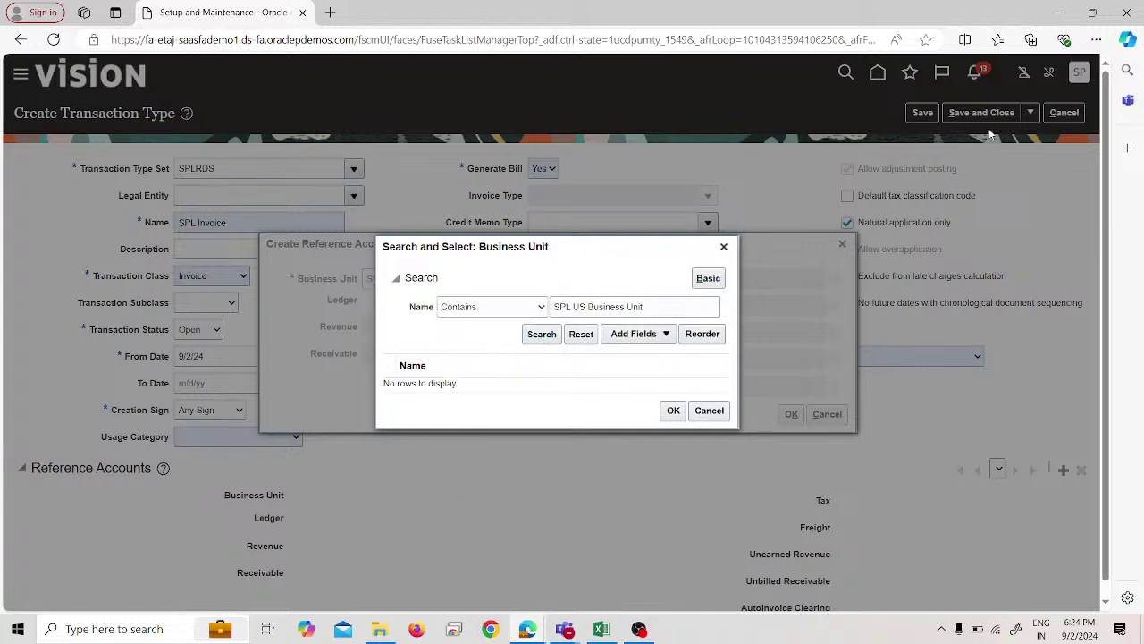
pyautogui.click(724, 247)
pyautogui.click(841, 244)
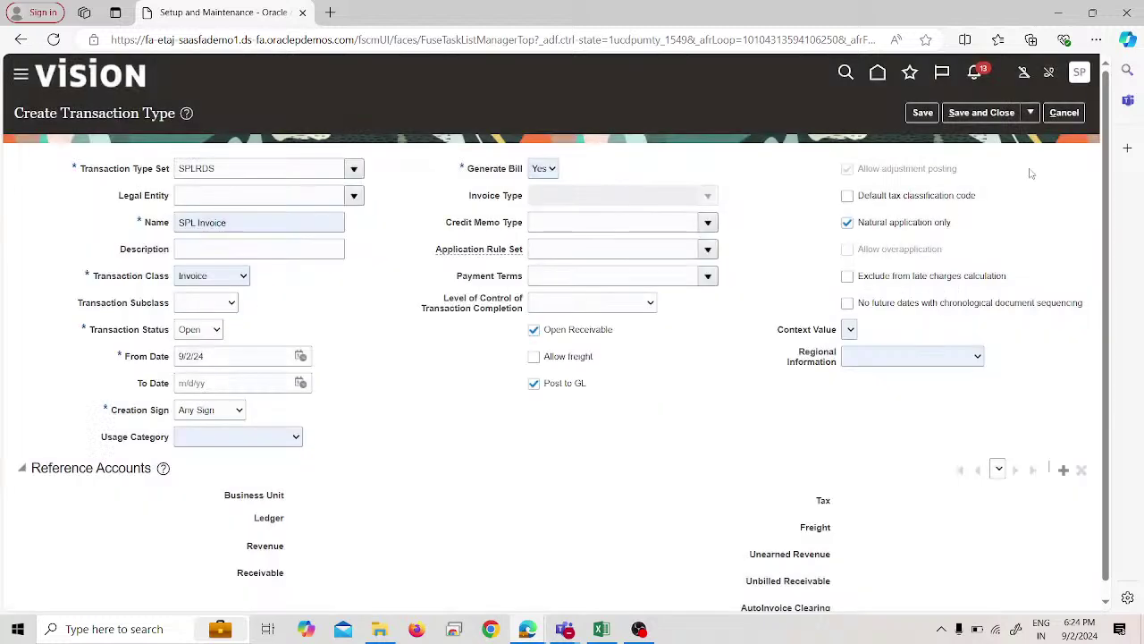
# Step: Sign out of the application and confirm the Single Sign-Off
pyautogui.click(1080, 72)
pyautogui.click(1050, 110)
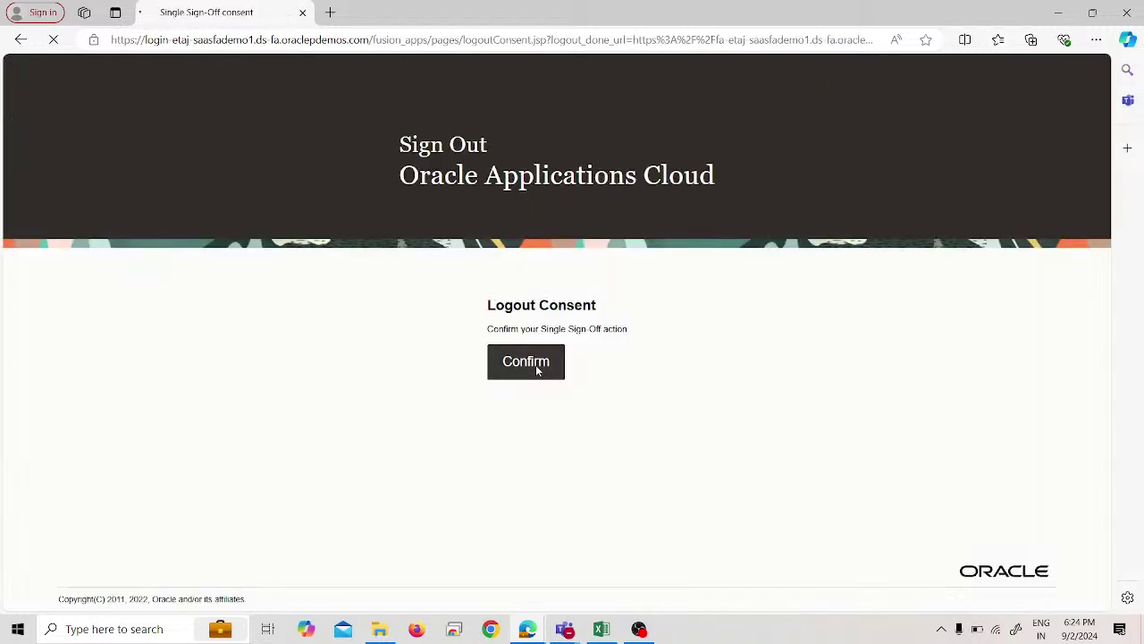
pyautogui.click(536, 366)
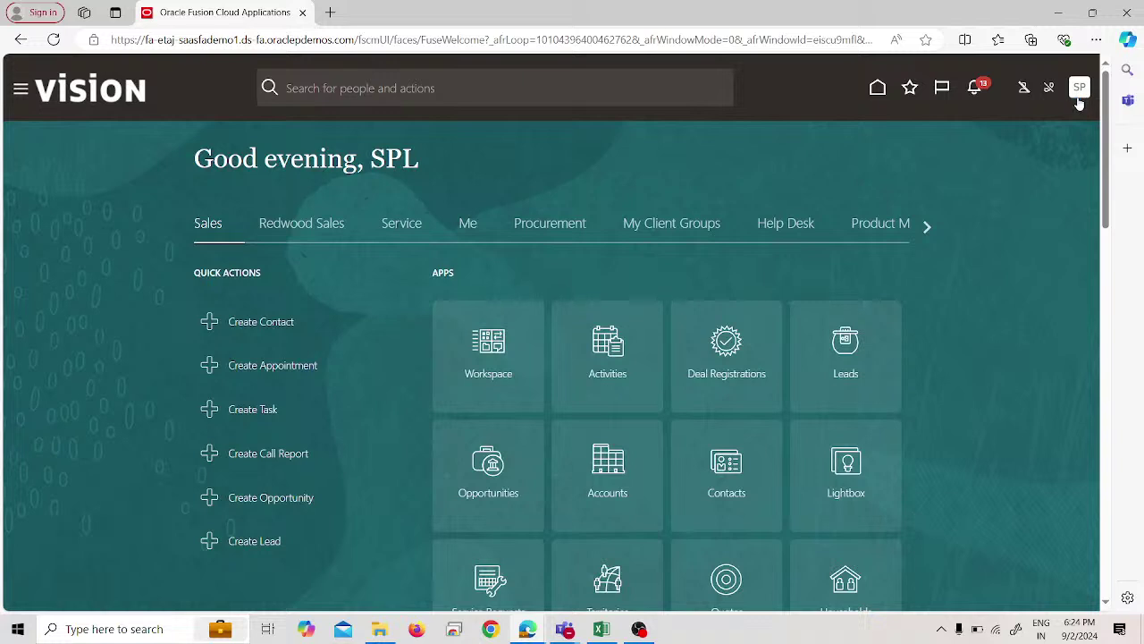
# Step: Open the SPL_IMPL implementation project from Setup and Maintenance
pyautogui.click(1079, 89)
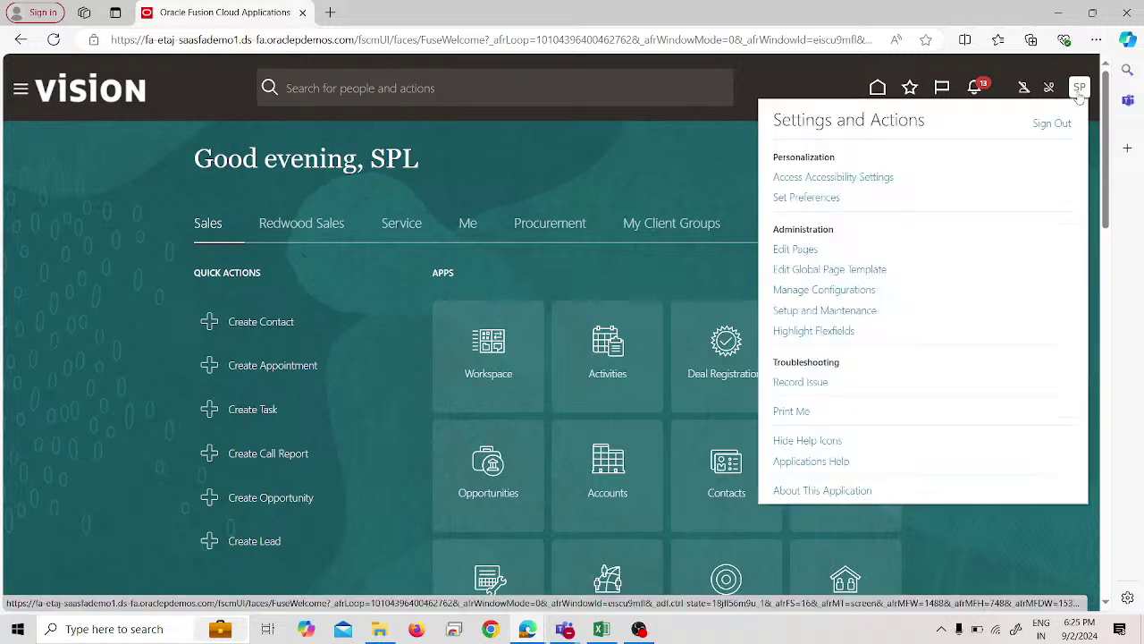
pyautogui.click(829, 310)
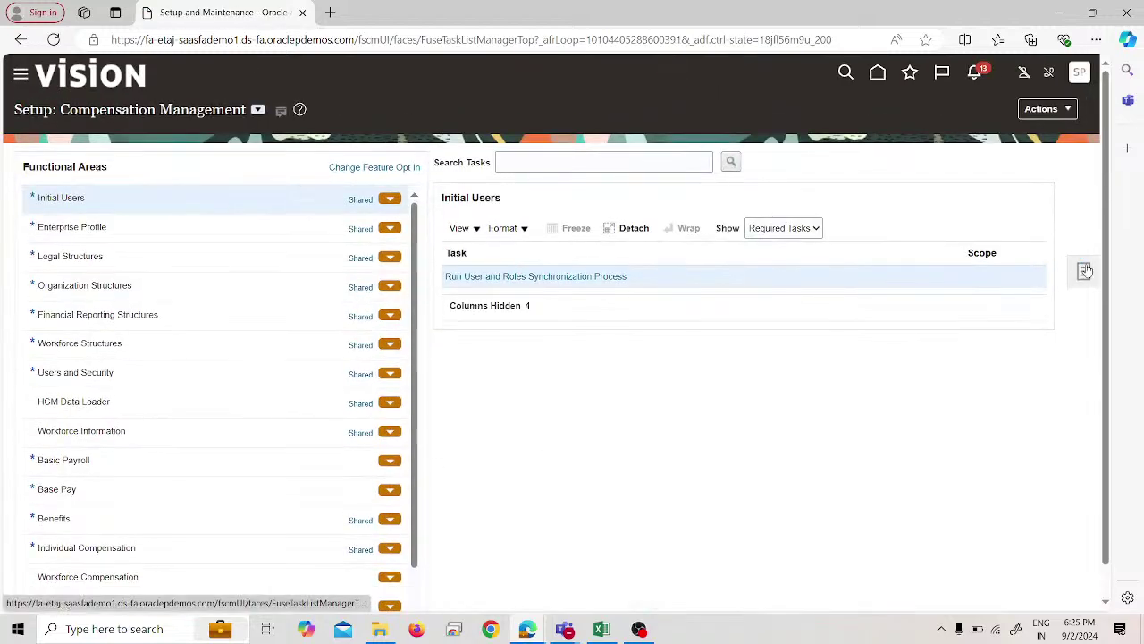
pyautogui.click(1083, 270)
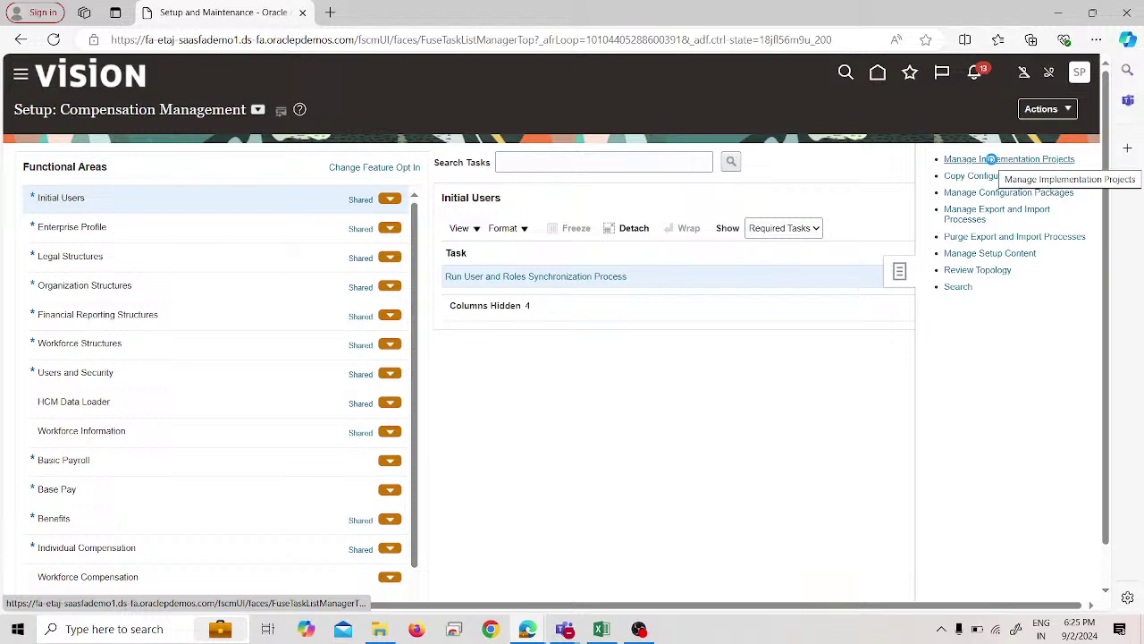
pyautogui.click(993, 160)
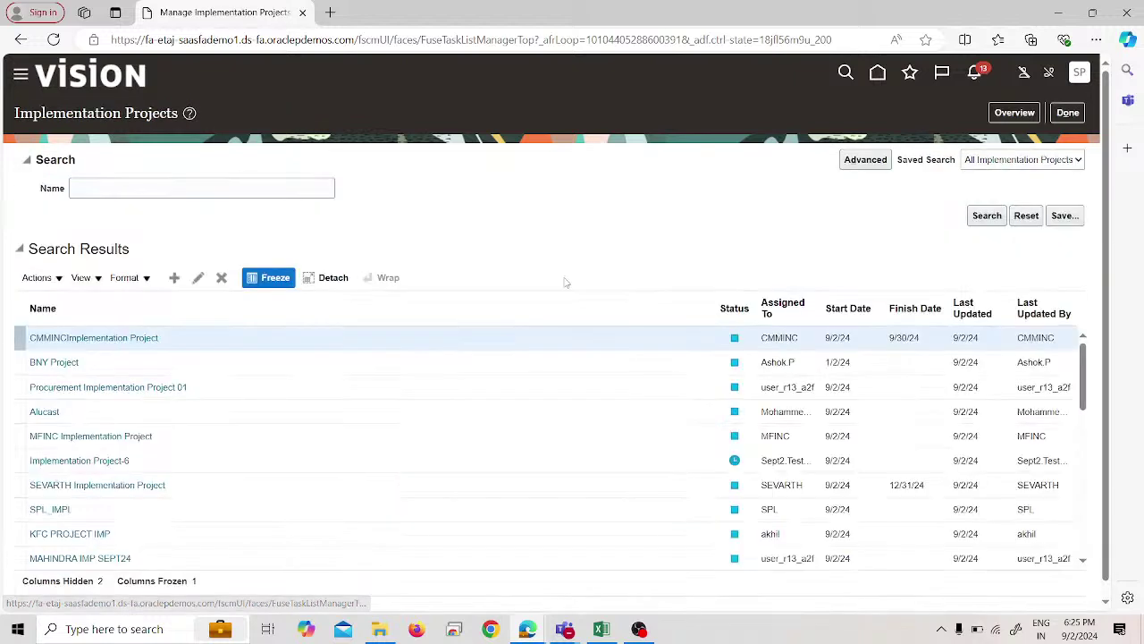
pyautogui.click(51, 509)
# Step: Search the project's tasks for Transaction Type and locate Manage Transaction Types under Define Customer Billing Configuration
pyautogui.click(148, 306)
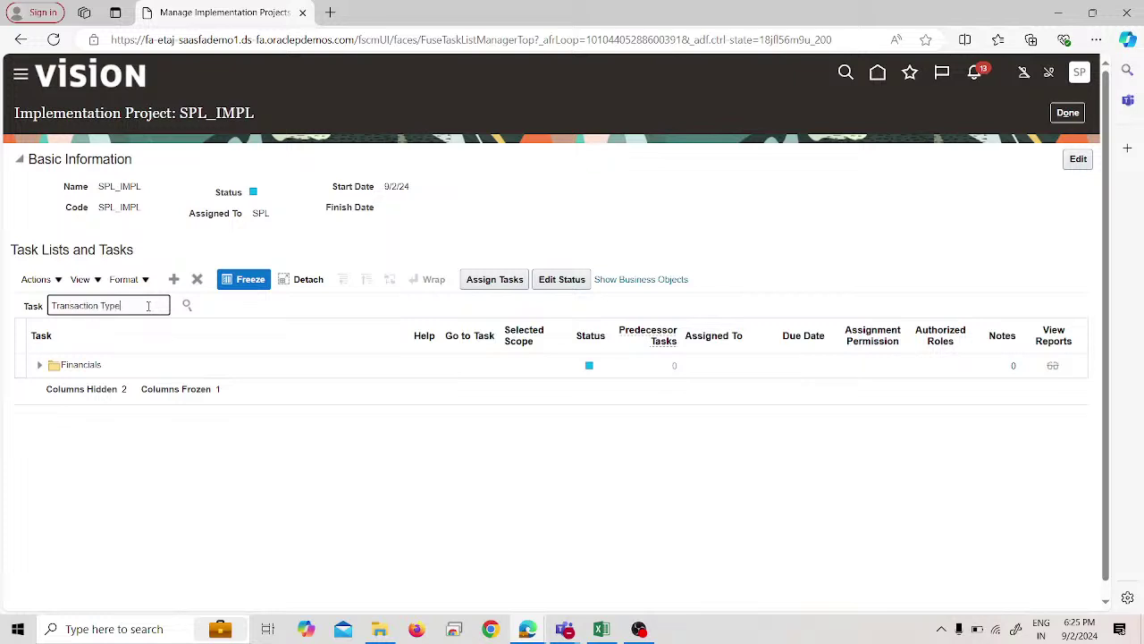
pyautogui.press('Return')
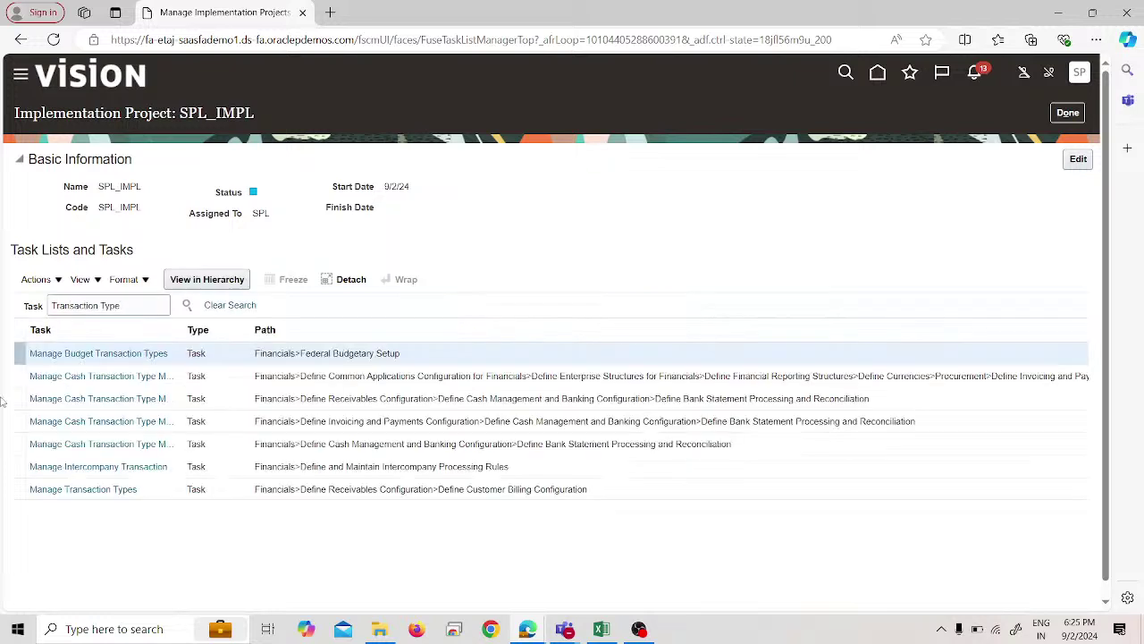
pyautogui.click(123, 488)
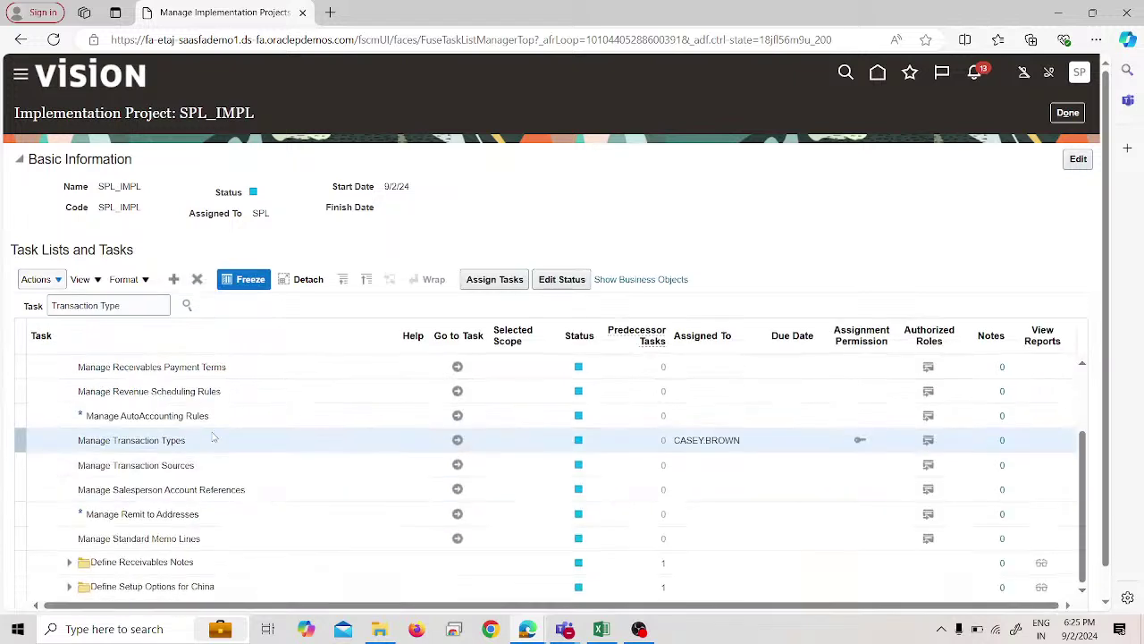
# Step: Open the Manage Transaction Types task, start a new transaction type and assign it to the SPLRDS transaction type set
pyautogui.click(458, 439)
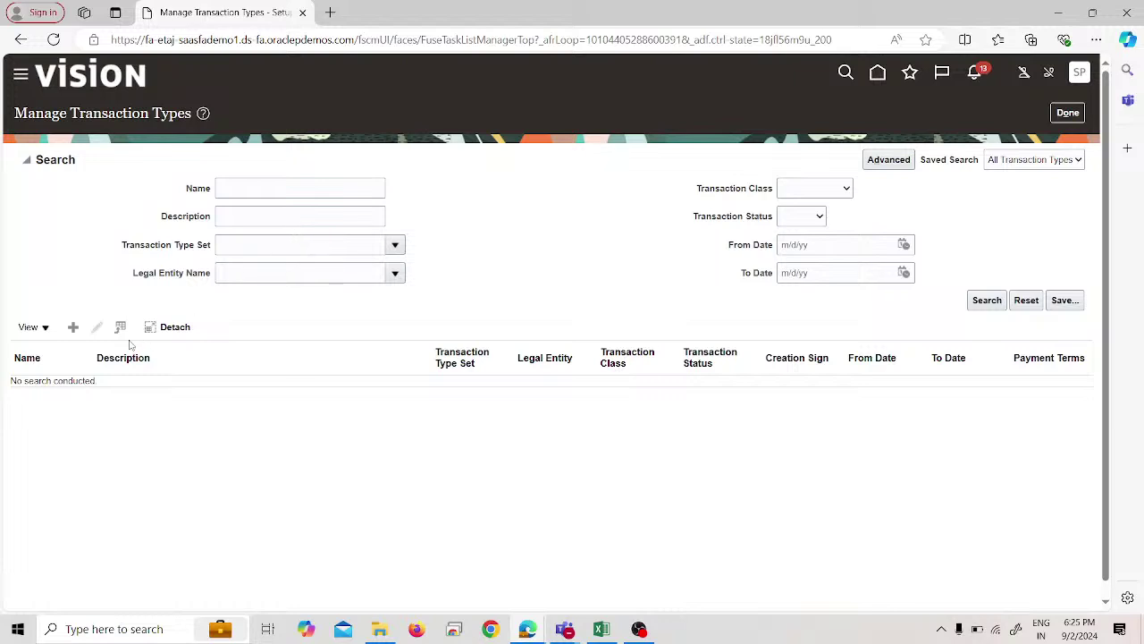
pyautogui.click(74, 328)
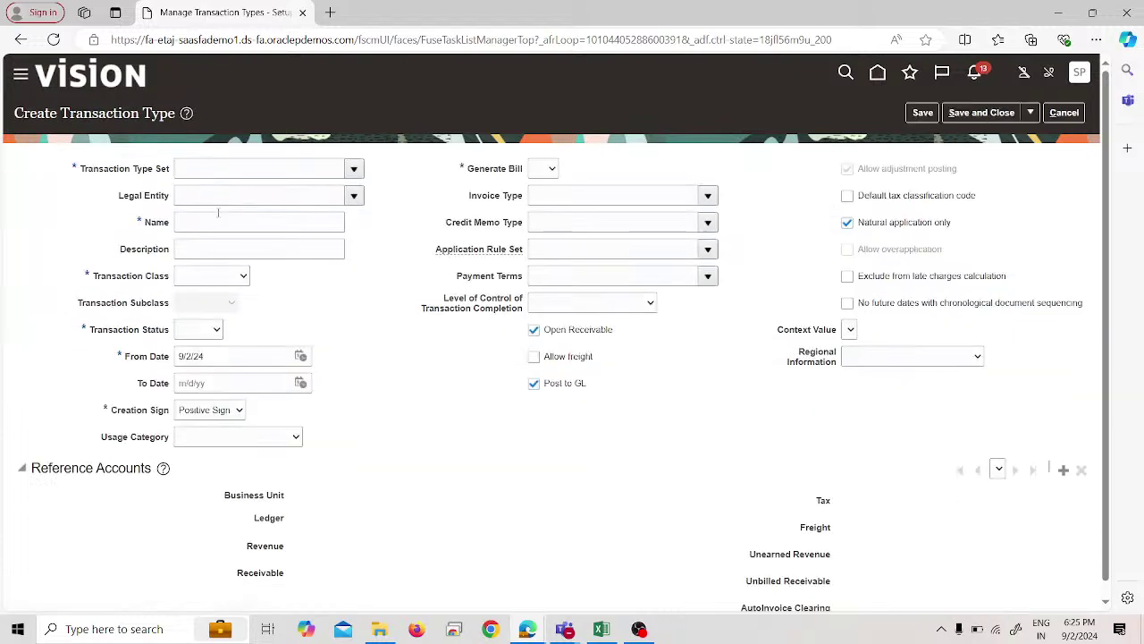
pyautogui.click(354, 168)
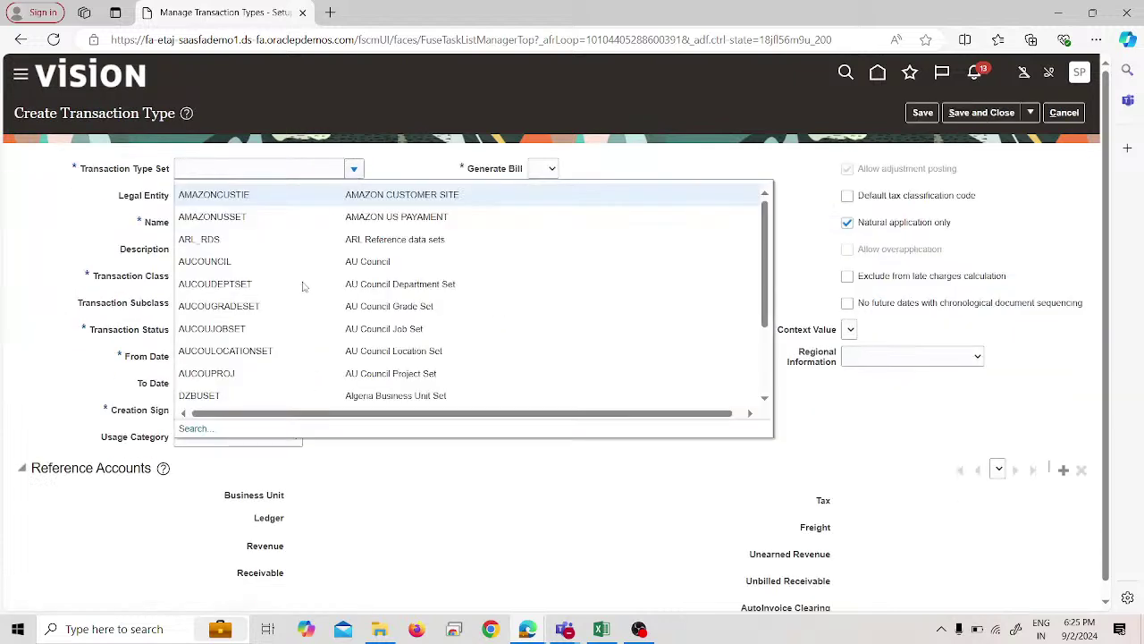
pyautogui.click(198, 430)
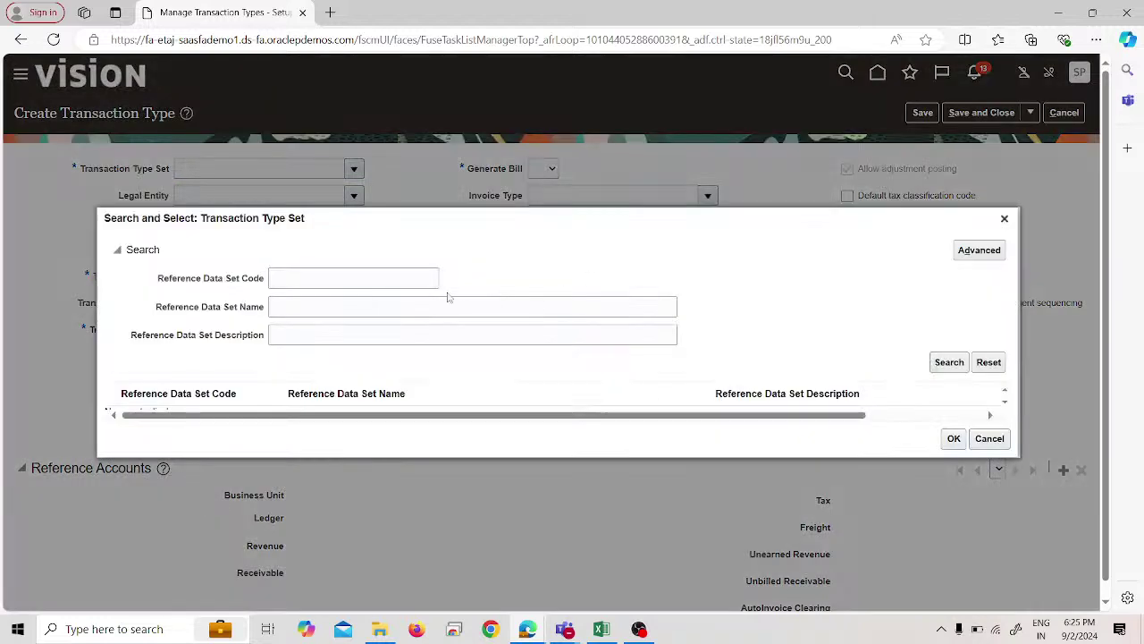
pyautogui.click(360, 284)
pyautogui.press('Return')
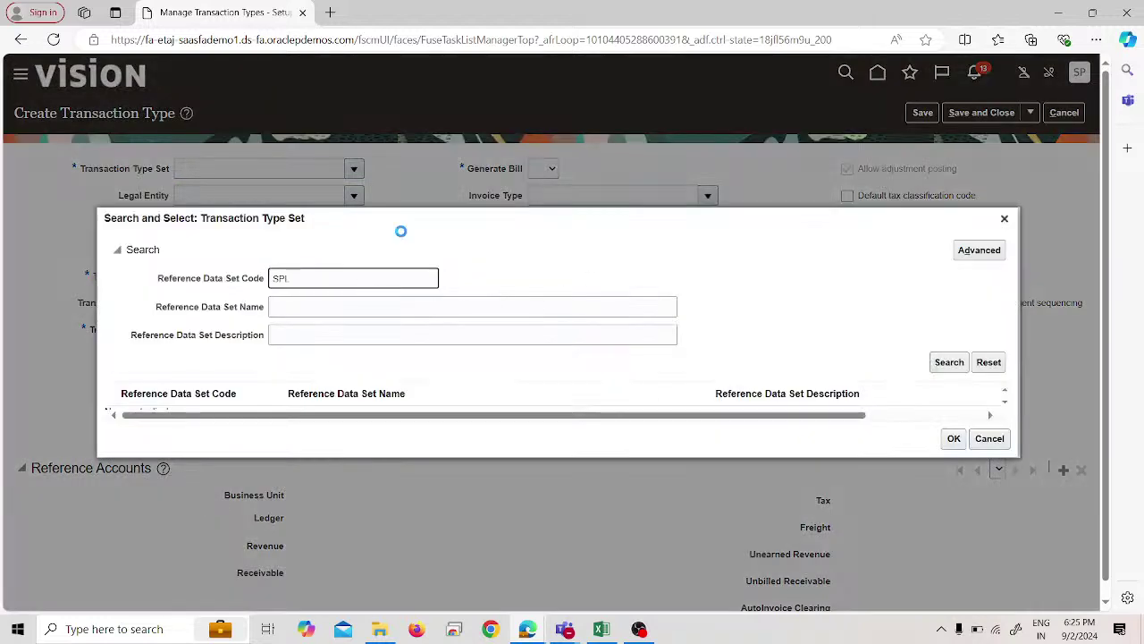
pyautogui.click(370, 405)
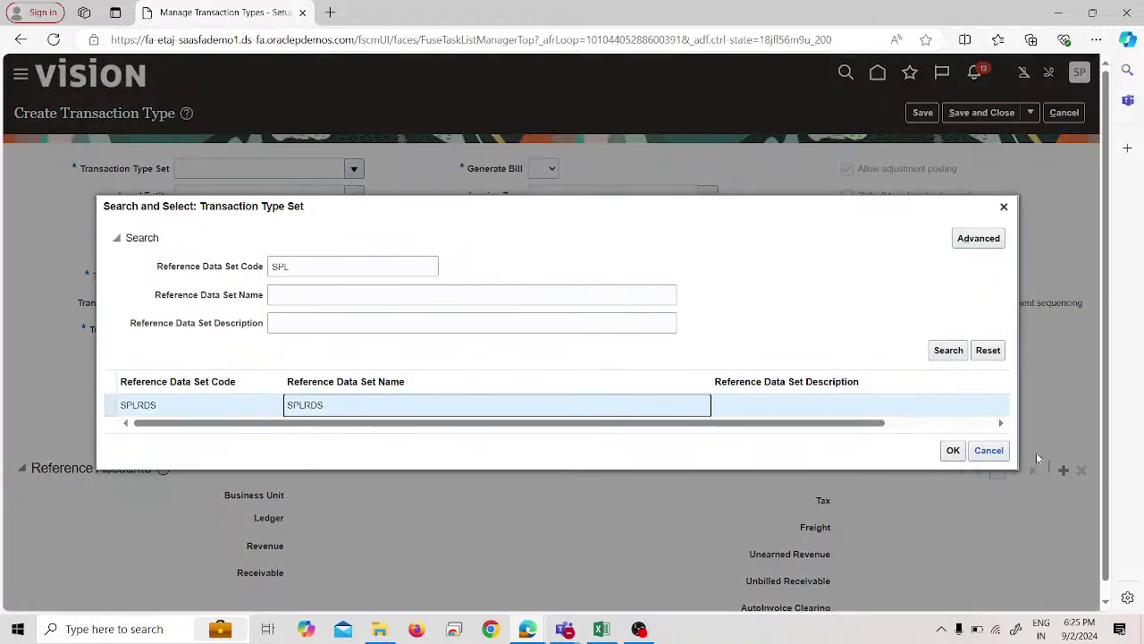
pyautogui.click(952, 449)
# Step: Name the transaction type SPL Invoice and set its transaction class to Invoice
pyautogui.click(263, 222)
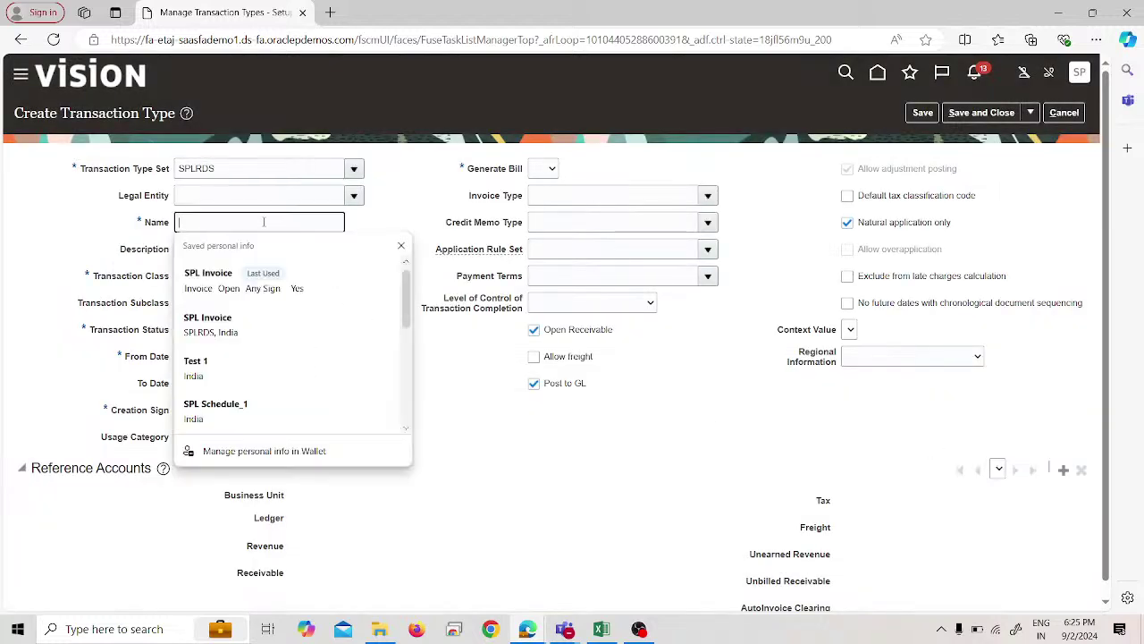
pyautogui.write('SPL I')
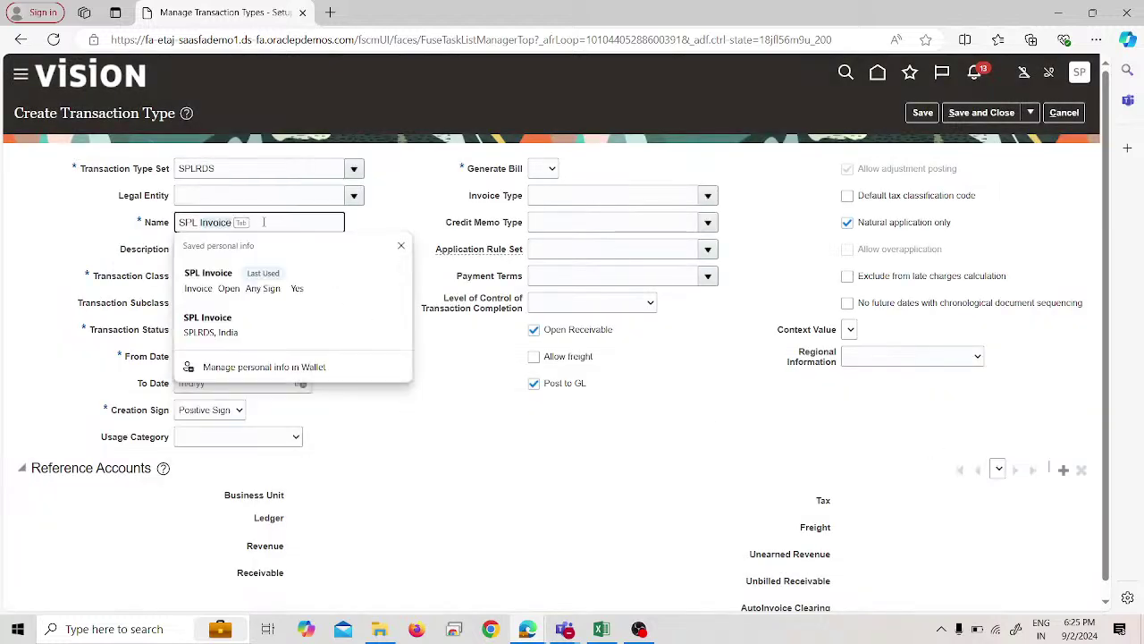
pyautogui.write('nvoice')
pyautogui.click(199, 275)
pyautogui.click(197, 388)
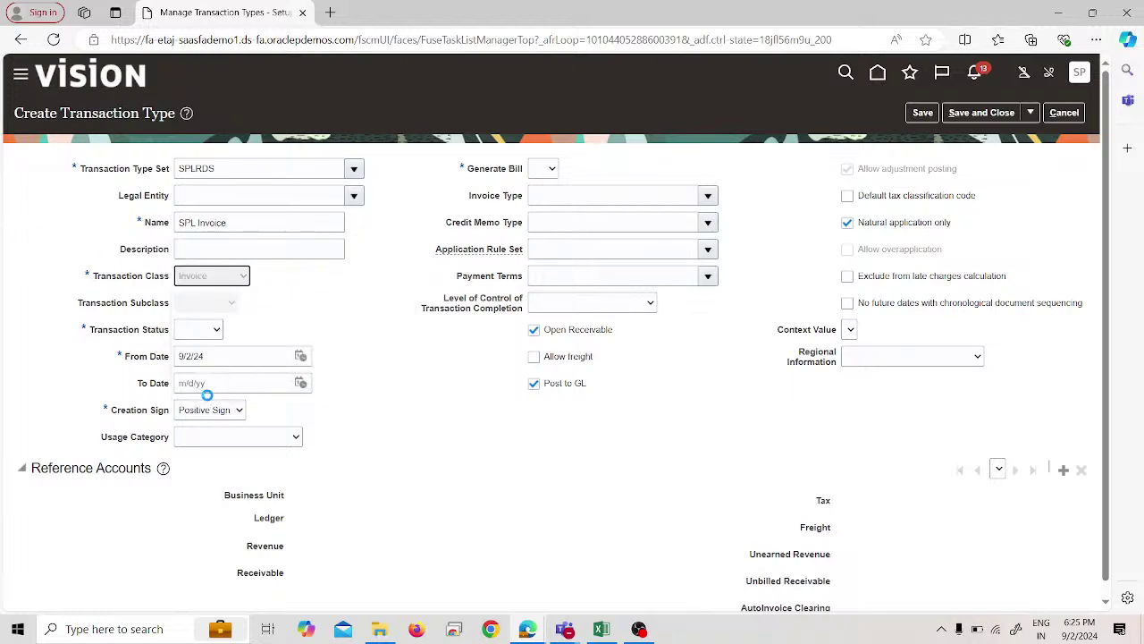
pyautogui.click(213, 304)
# Step: Set the transaction status to Open, the creation sign to Any Sign and Generate Bill to Yes
pyautogui.click(199, 329)
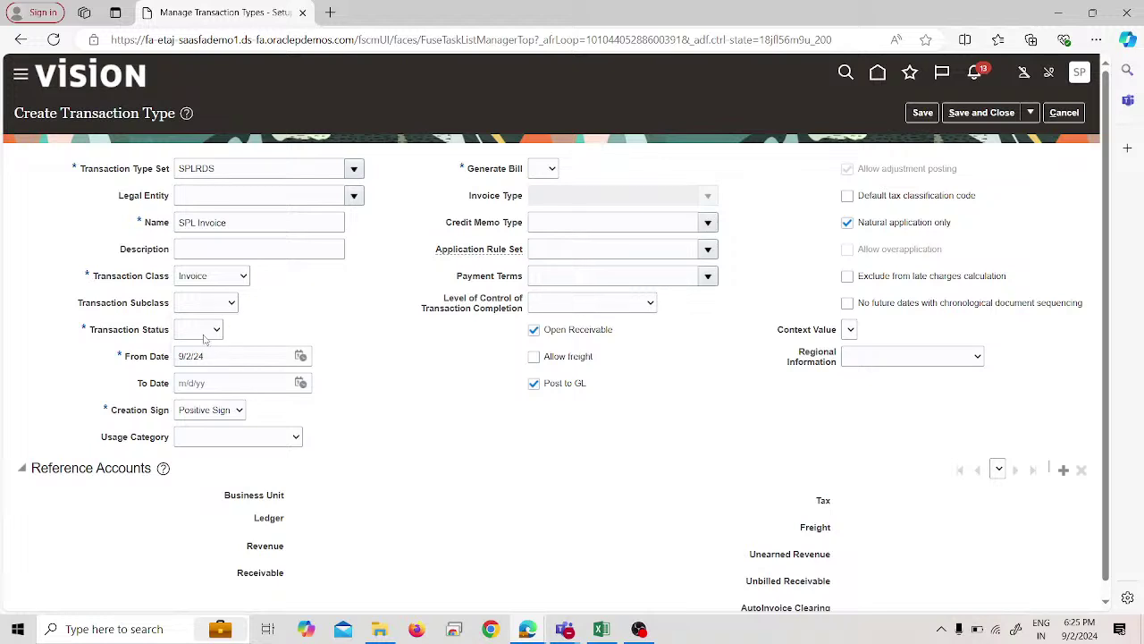
pyautogui.click(198, 329)
pyautogui.click(192, 388)
pyautogui.click(237, 410)
pyautogui.click(224, 431)
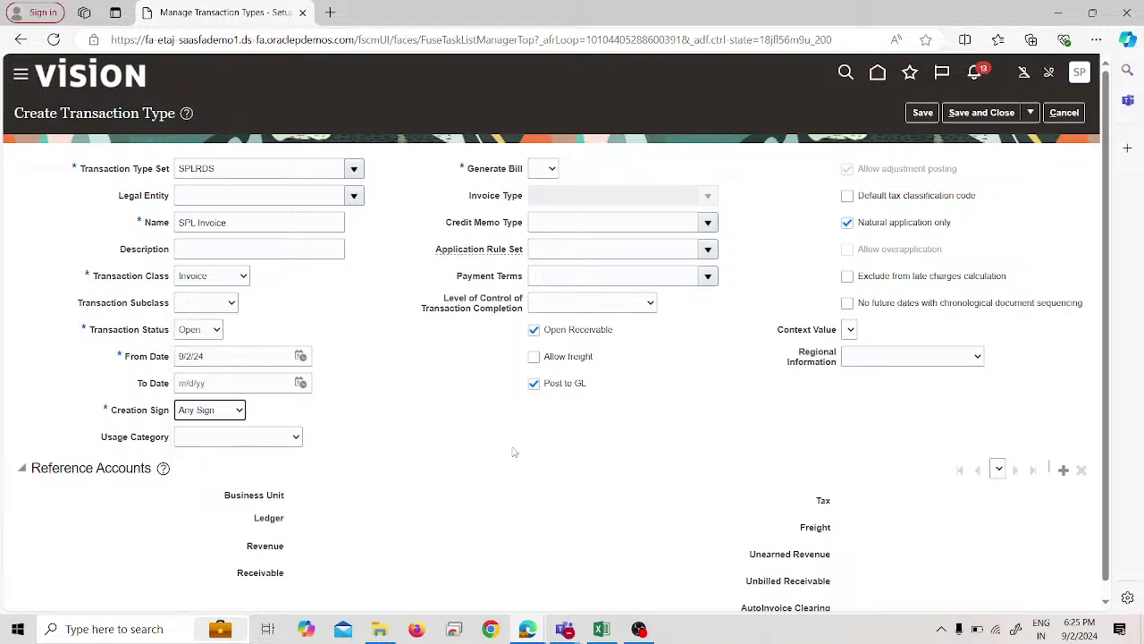
pyautogui.click(547, 171)
pyautogui.click(541, 214)
# Step: Start adding reference accounts and try finding the SPL business unit with the Equals and Contains operators
pyautogui.click(1062, 471)
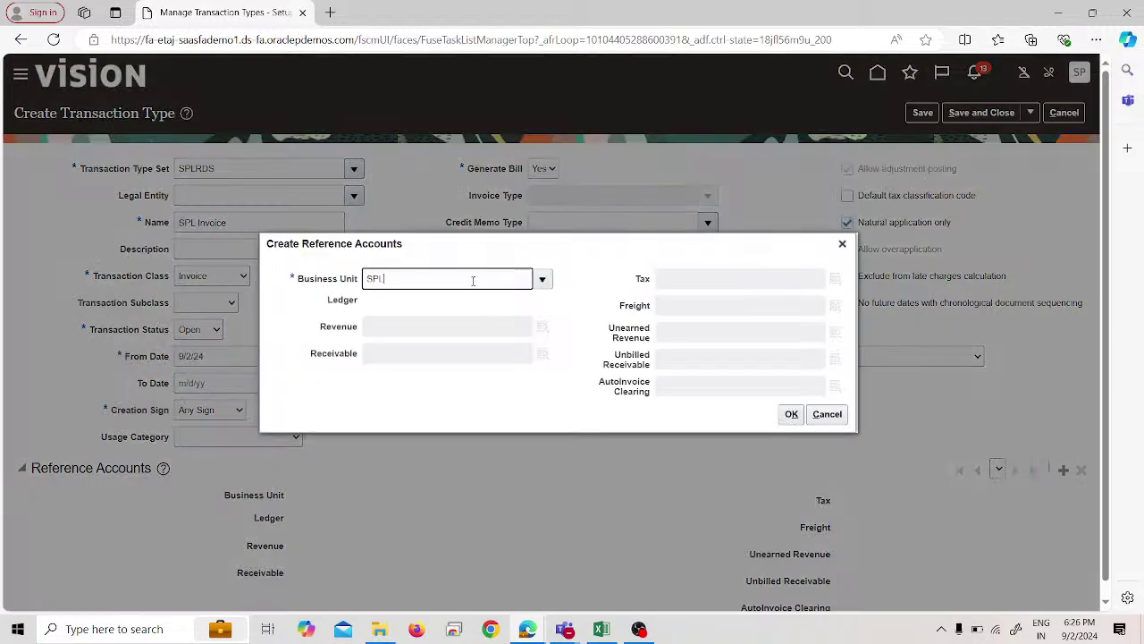
pyautogui.click(543, 280)
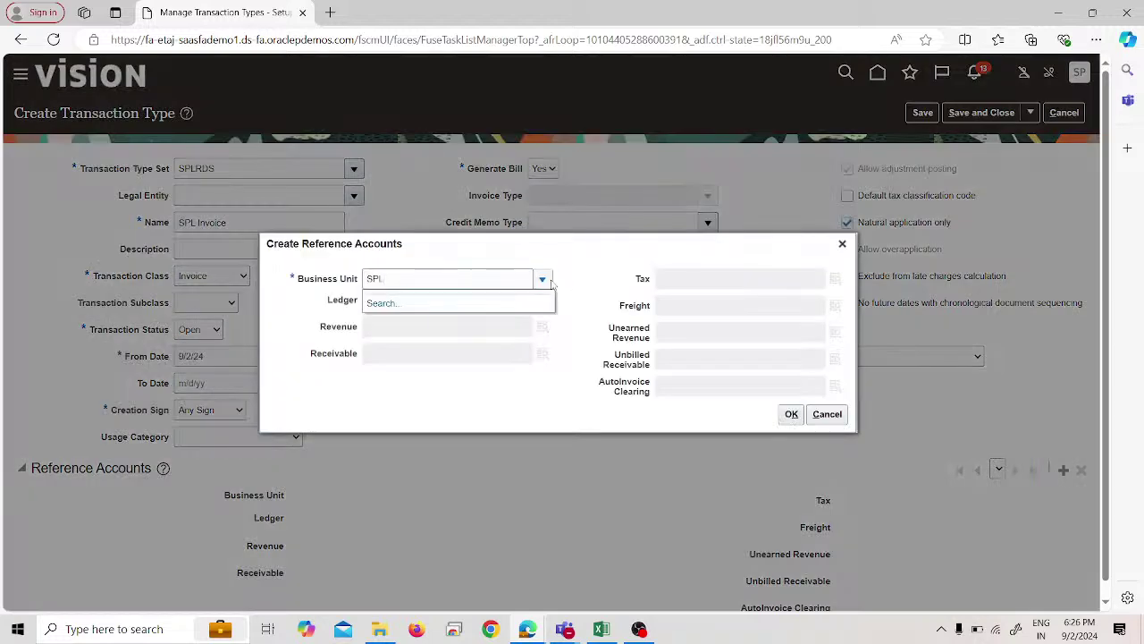
pyautogui.click(466, 303)
pyautogui.click(613, 335)
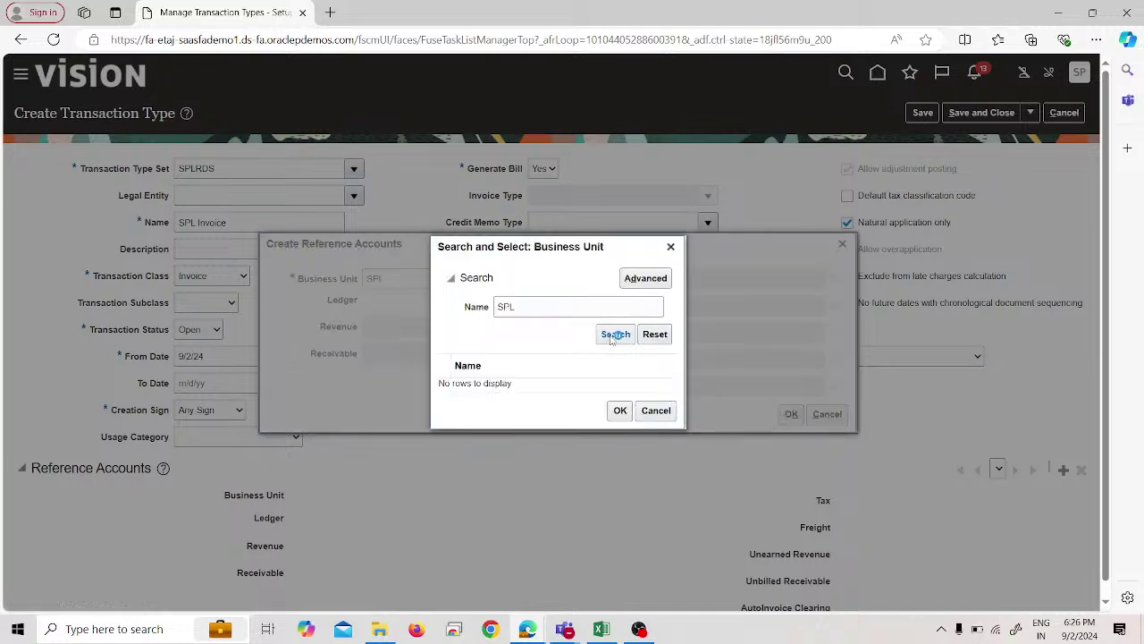
pyautogui.click(646, 278)
pyautogui.click(547, 341)
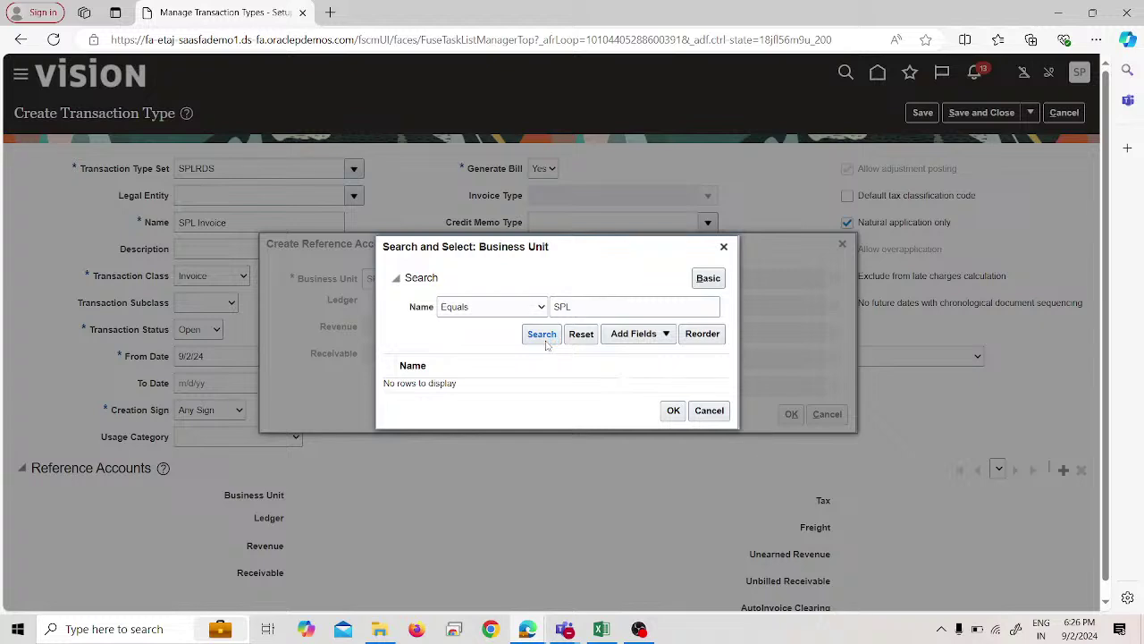
pyautogui.click(515, 306)
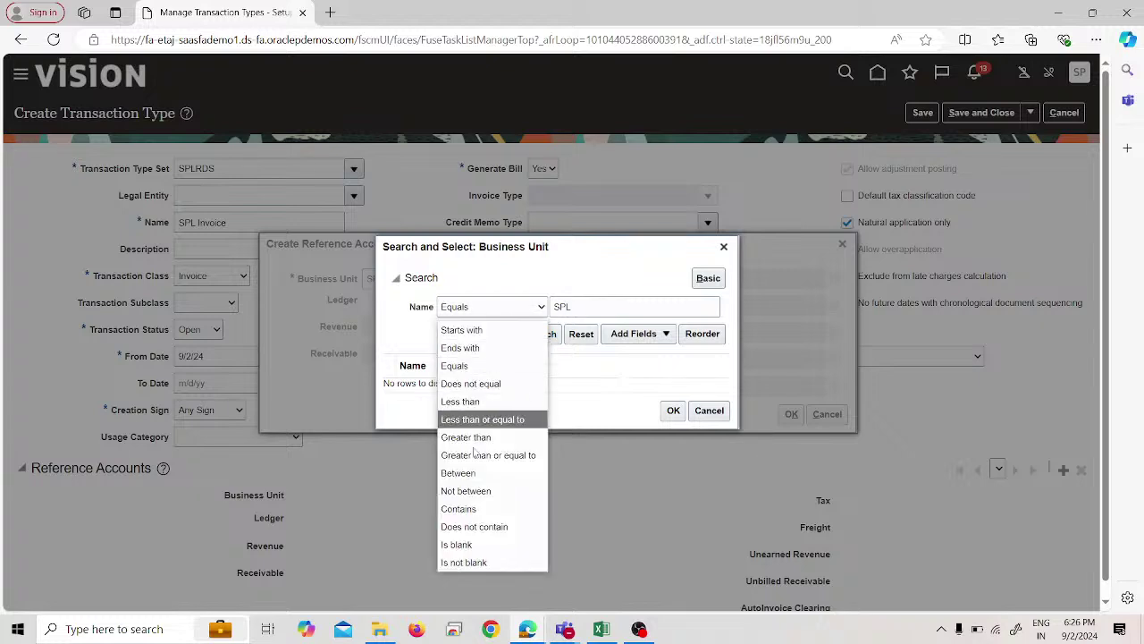
pyautogui.click(473, 508)
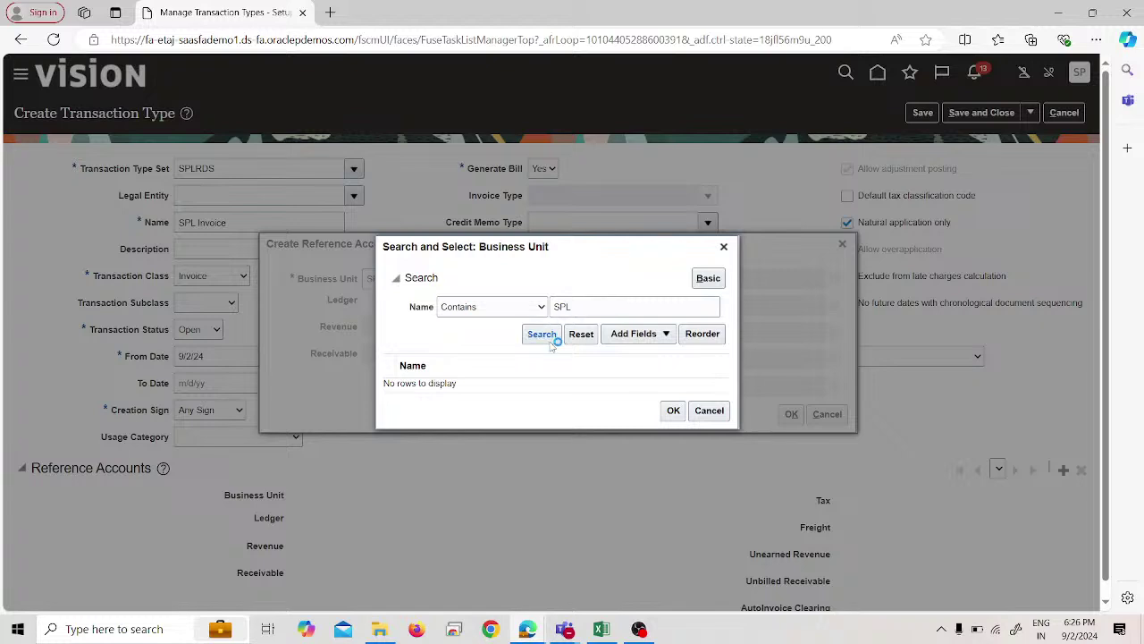
# Step: Try finding the business unit whose name contains SPL US Business Unit, and close the search
pyautogui.click(517, 309)
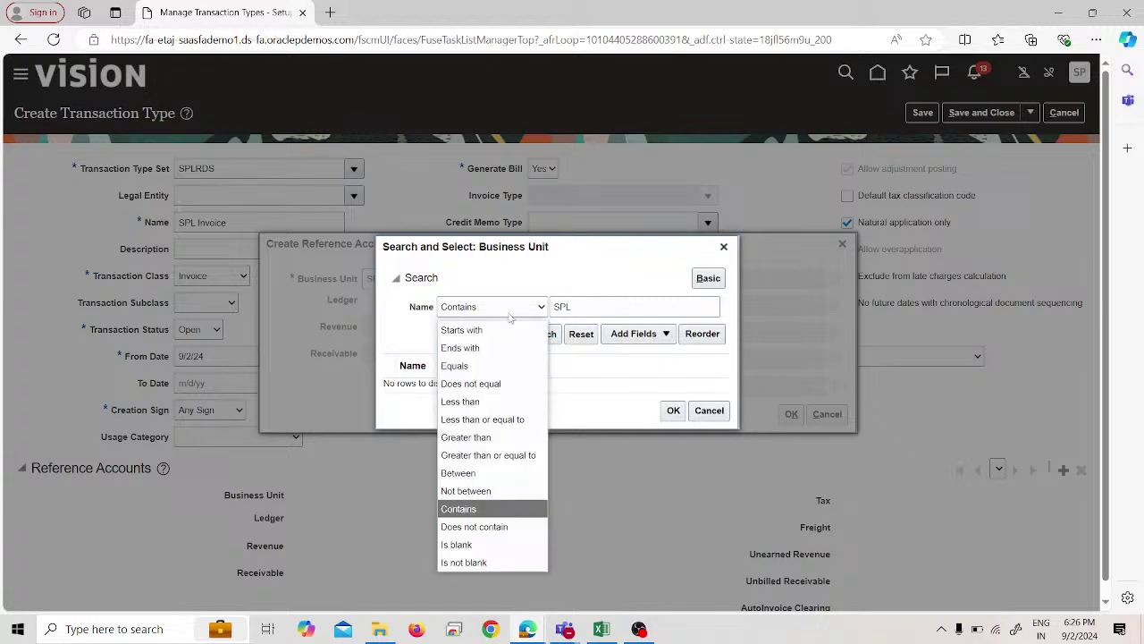
pyautogui.click(581, 309)
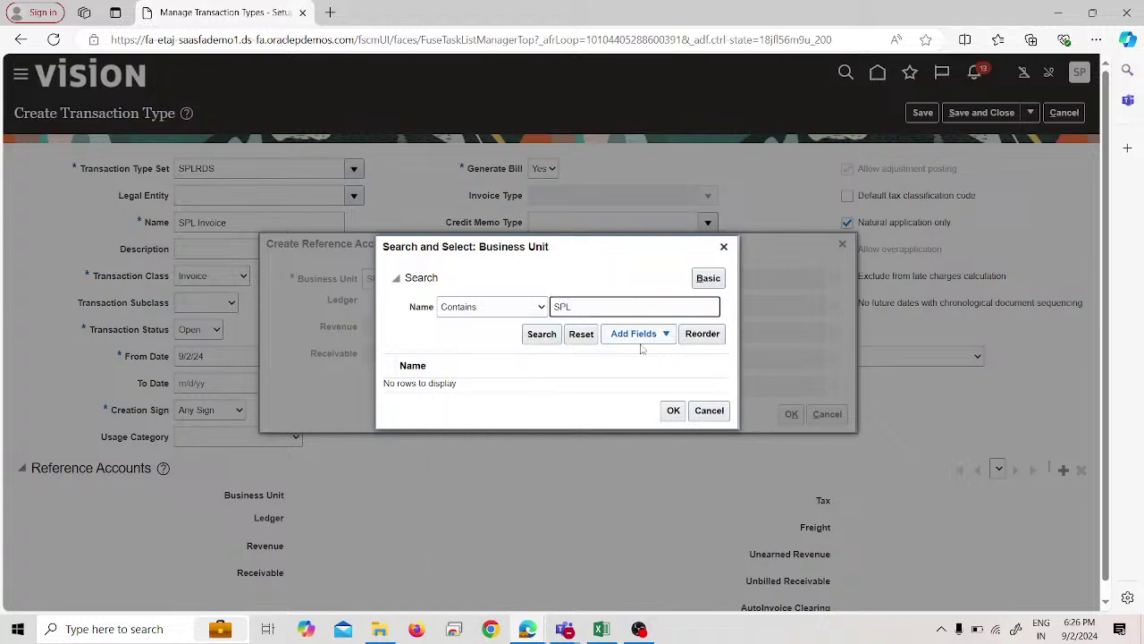
pyautogui.write('US Bu')
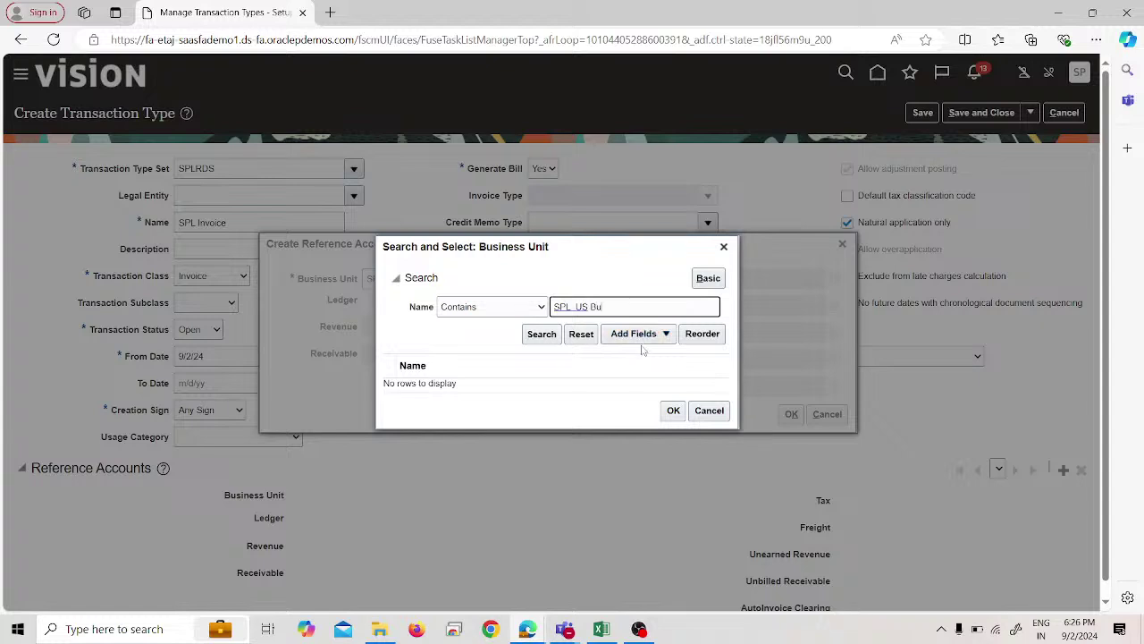
pyautogui.write('siness Unit')
pyautogui.click(583, 306)
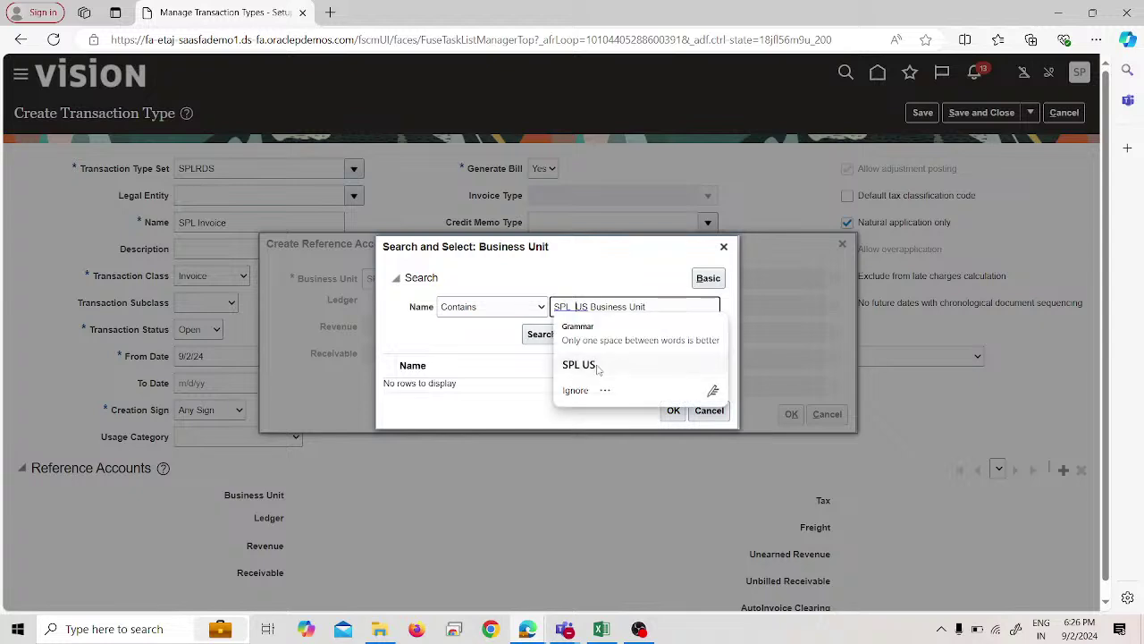
pyautogui.click(597, 366)
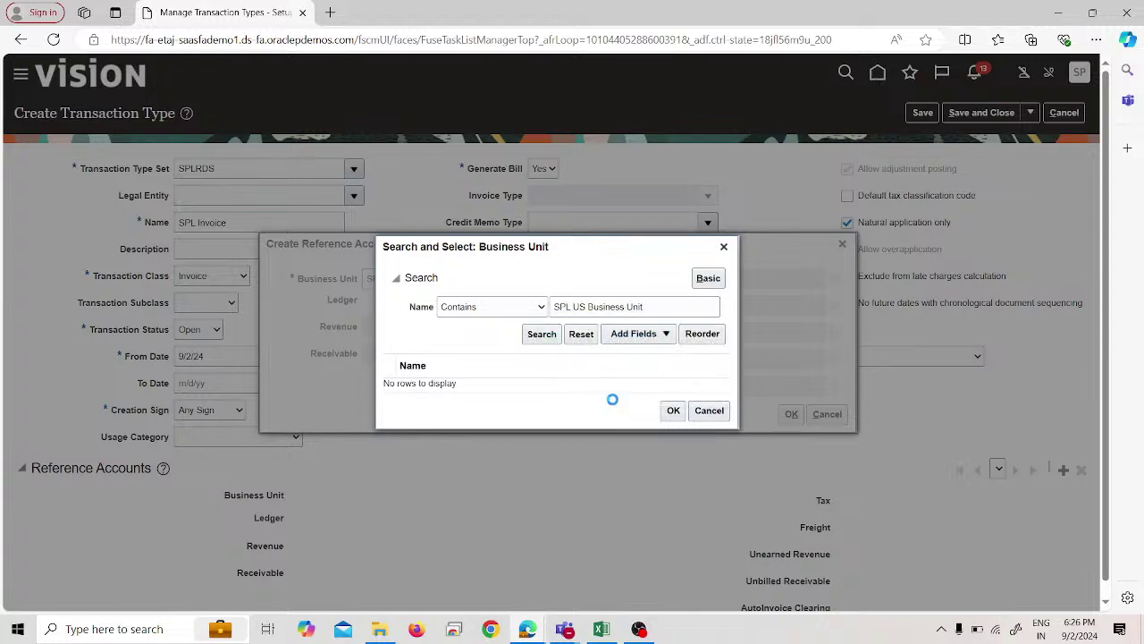
pyautogui.click(673, 411)
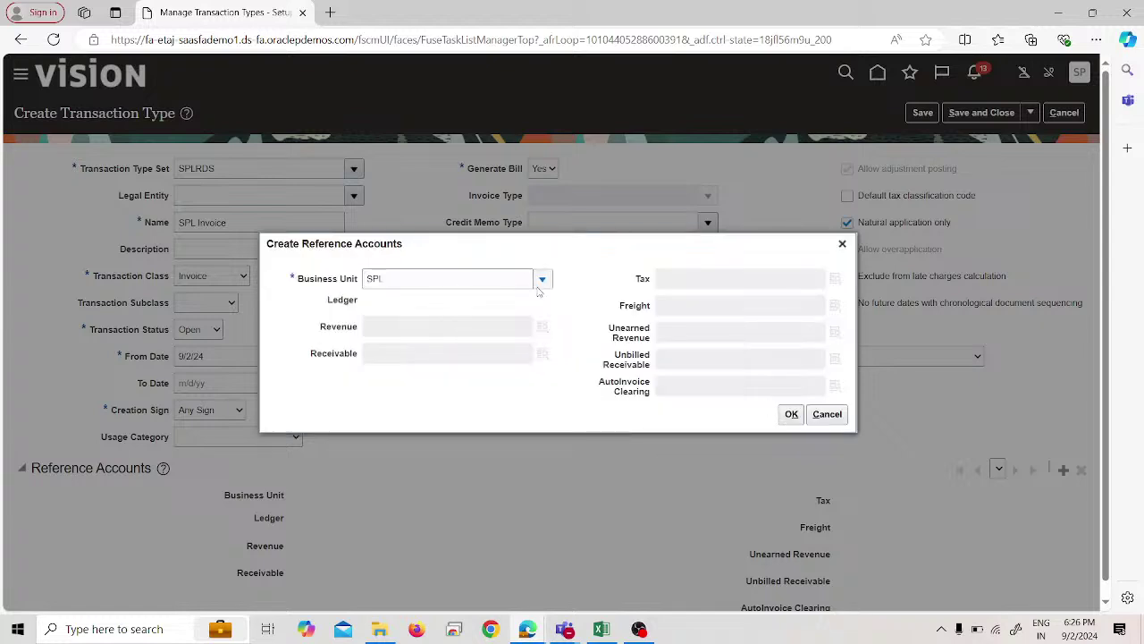
# Step: Try finding the business unit whose name equals SPL US Business Unit, and cancel the search and the reference accounts
pyautogui.click(543, 279)
pyautogui.click(416, 306)
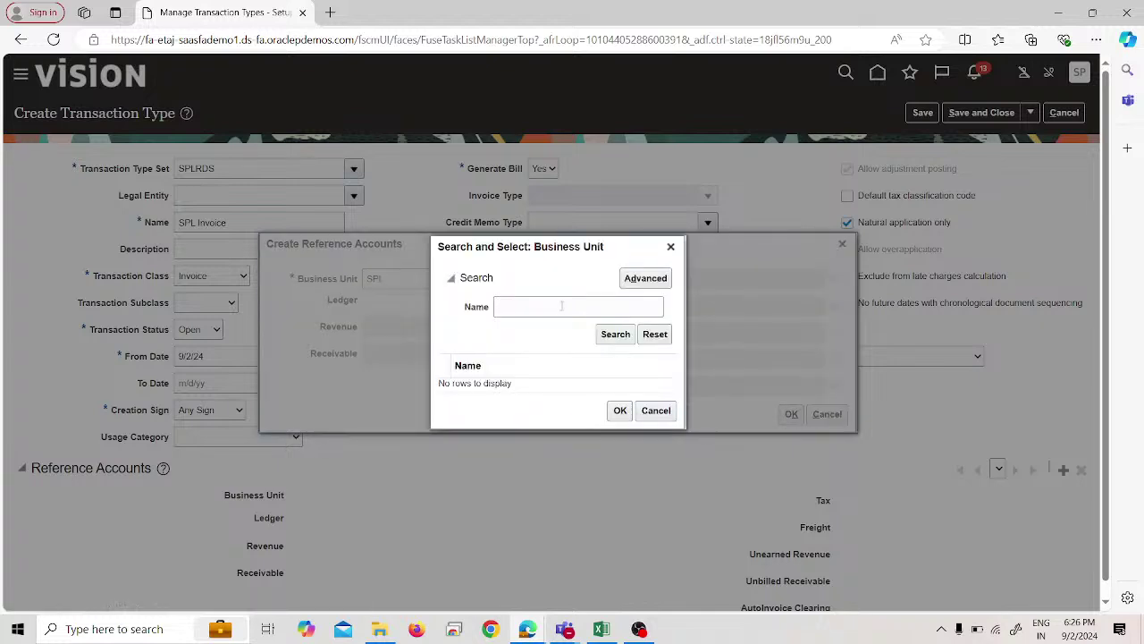
pyautogui.click(647, 277)
pyautogui.click(582, 309)
pyautogui.write('SPL')
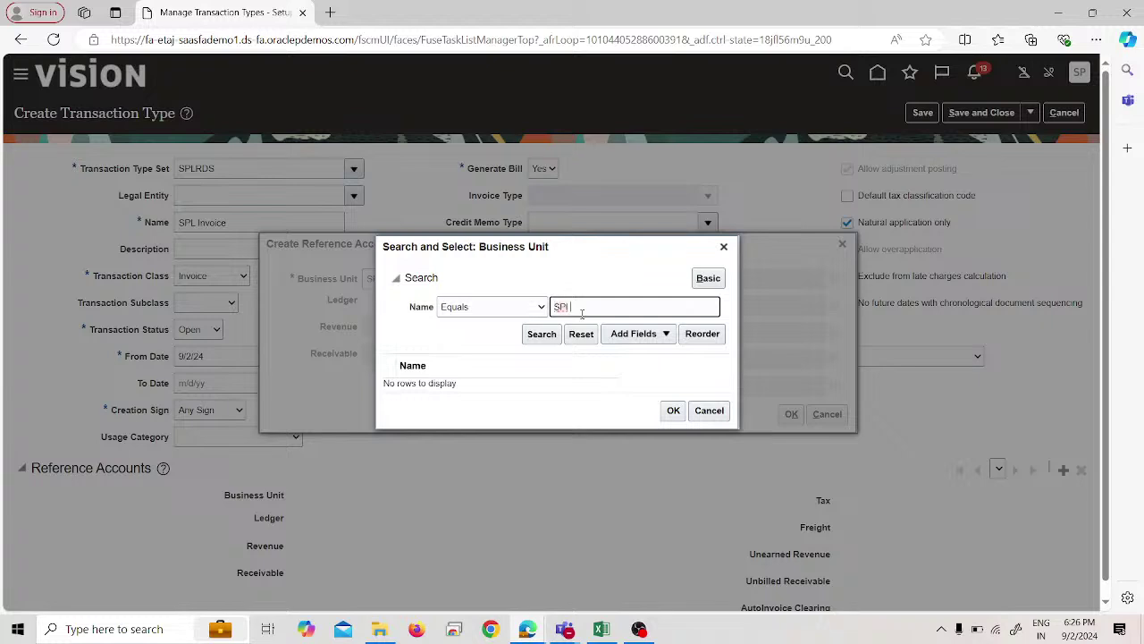
pyautogui.press('BackSpace')
pyautogui.write('L US Business Unit')
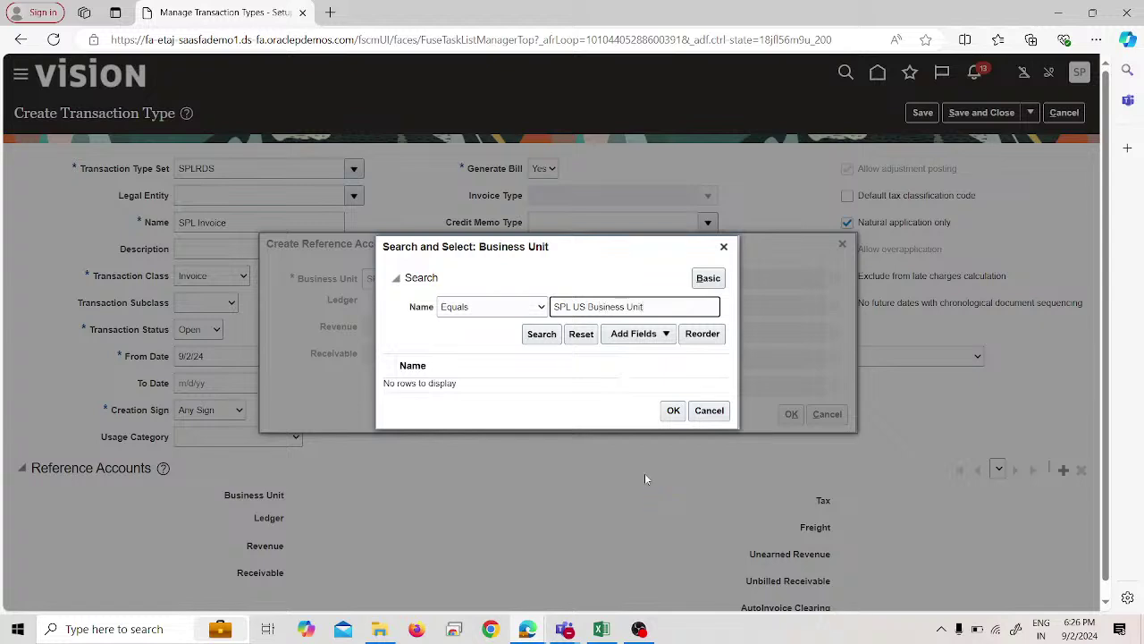
pyautogui.click(554, 338)
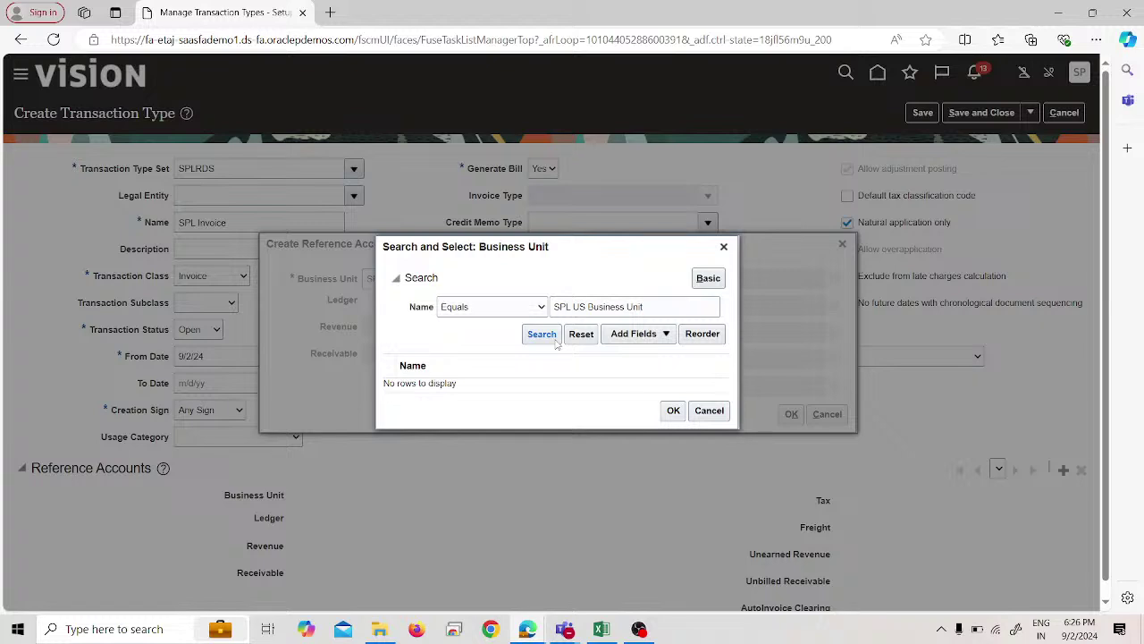
pyautogui.click(707, 410)
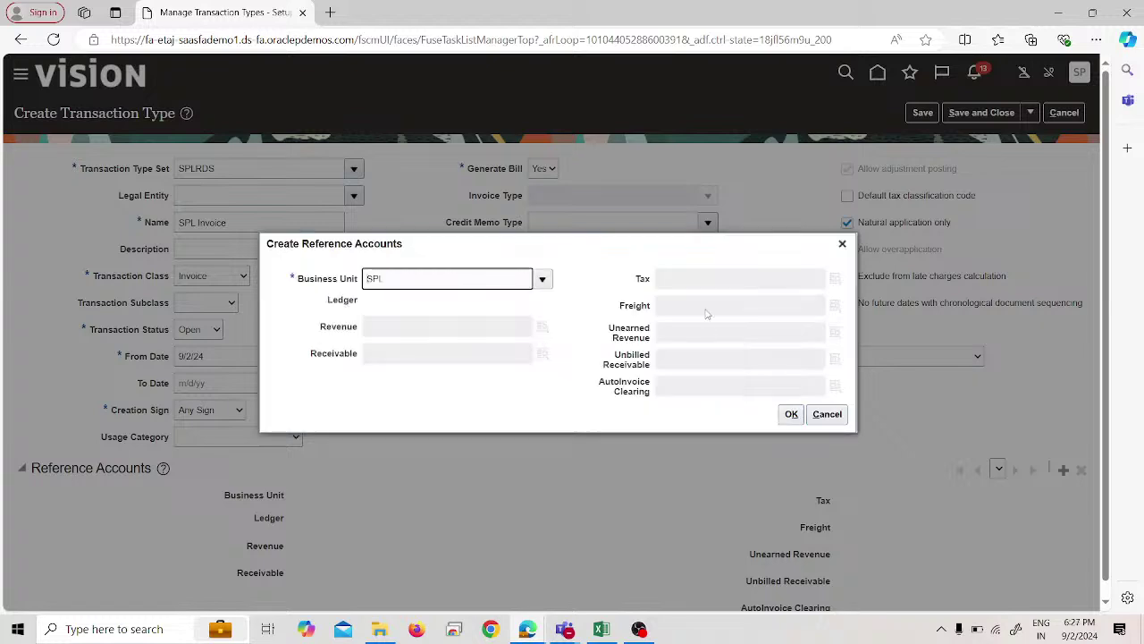
pyautogui.click(826, 413)
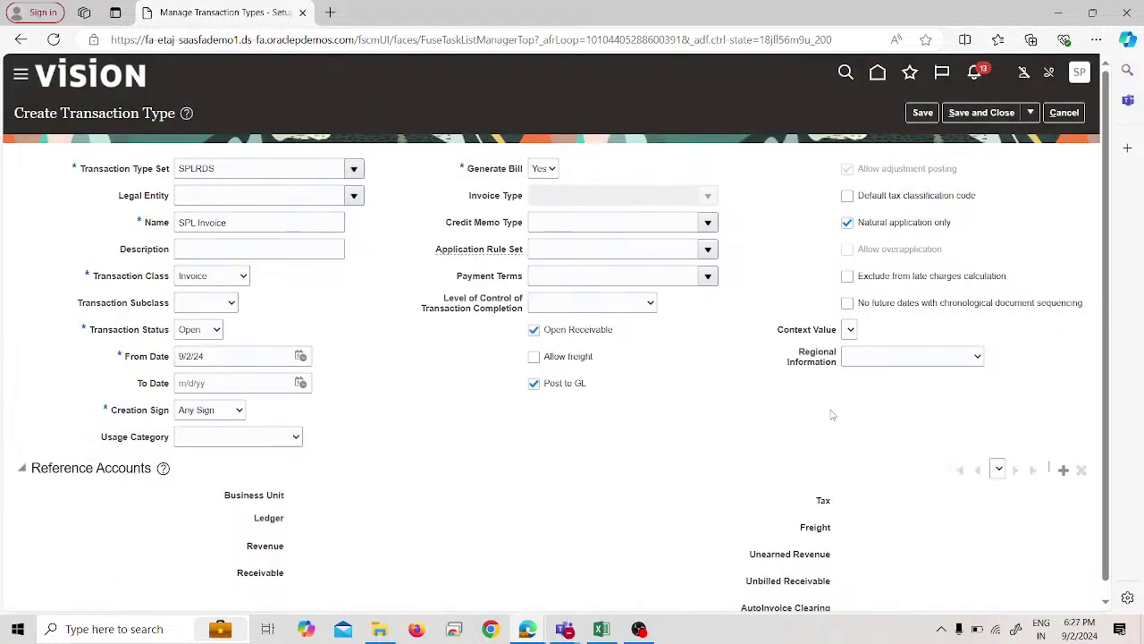
# Step: Turn off the Open Receivable option for the SPL Invoice transaction type
pyautogui.click(533, 329)
pyautogui.scroll(-1, 590, 503)
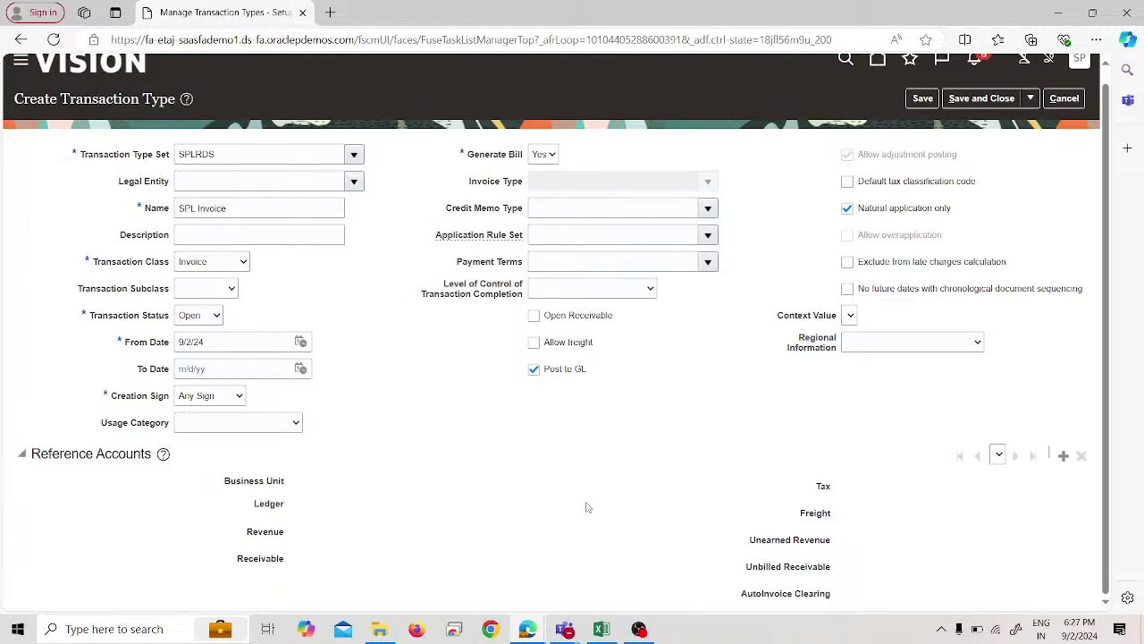
pyautogui.click(999, 455)
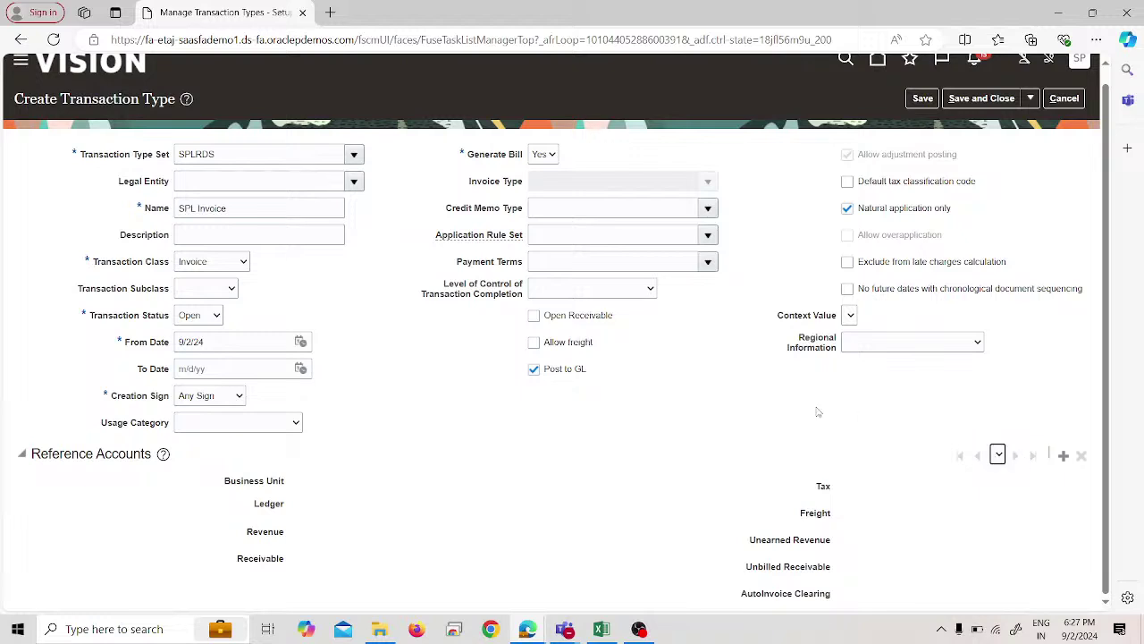